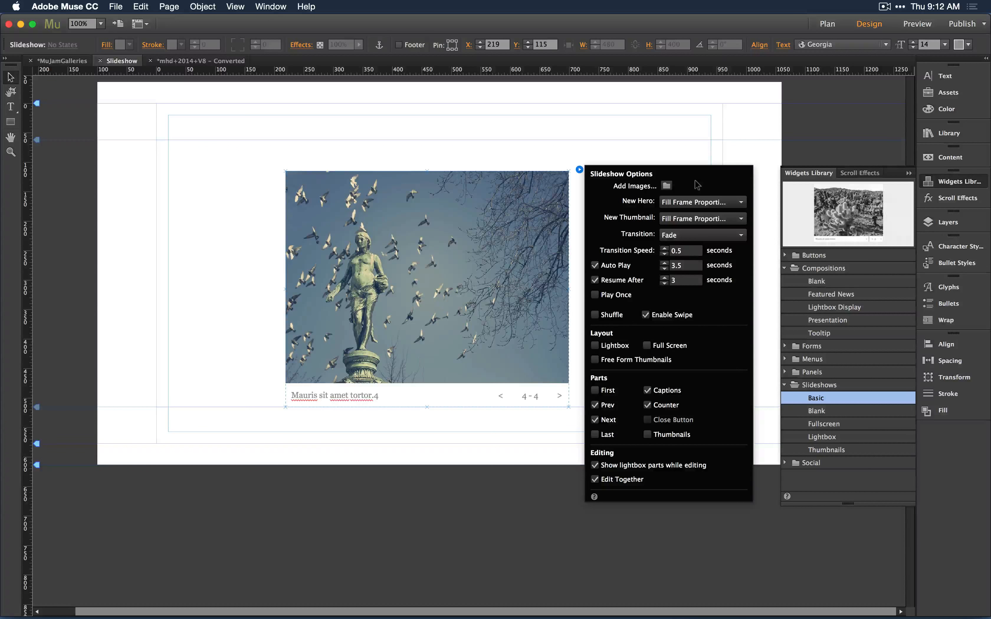
Turn on the Thumbnails part in the slideshow options.
left_click(647, 434)
left_click(131, 172)
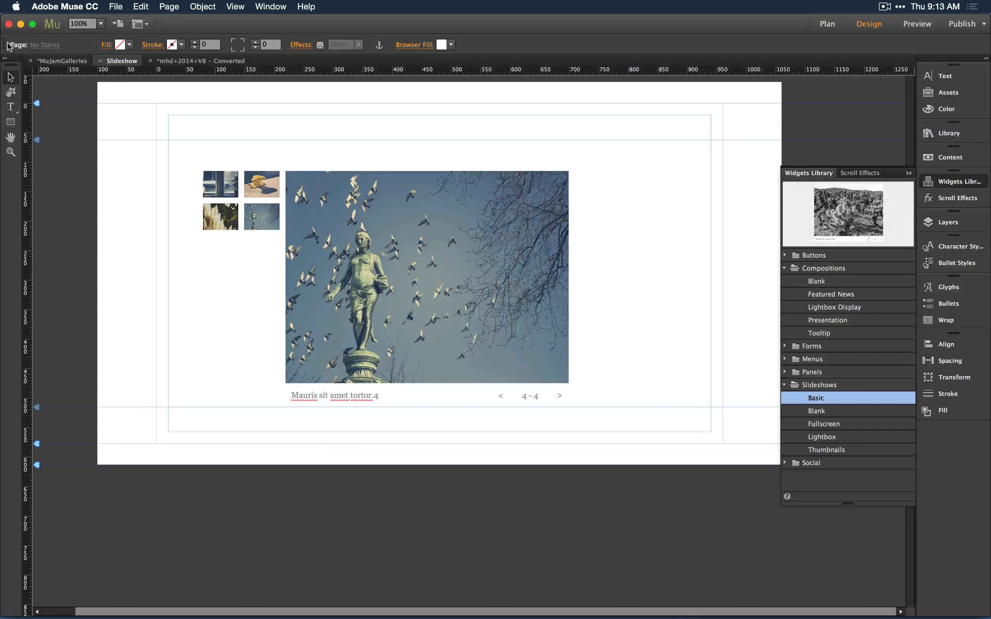
Move the thumbnail container above the hero image and stretch it into a row about 813 px wide and 71 px high.
left_click(246, 186)
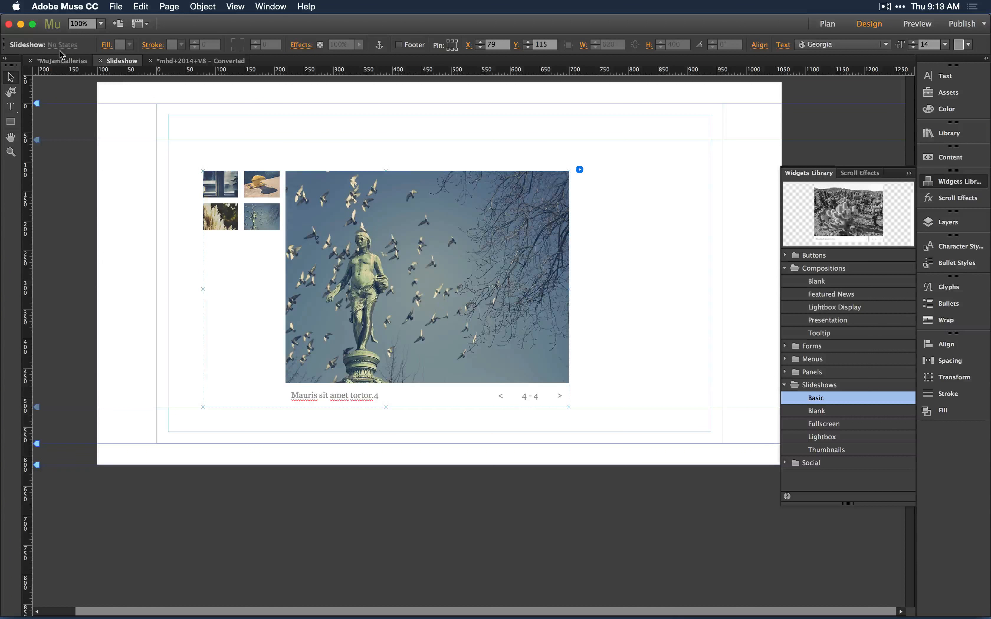
left_click(218, 181)
left_click_drag(218, 181, 220, 128)
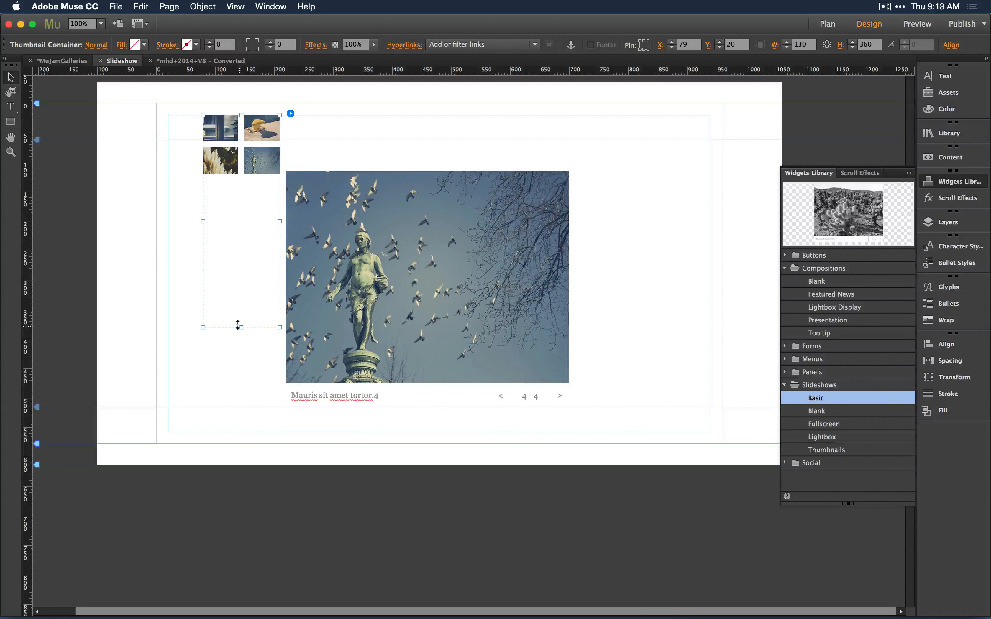
left_click_drag(237, 325, 683, 144)
left_click_drag(443, 174, 443, 157)
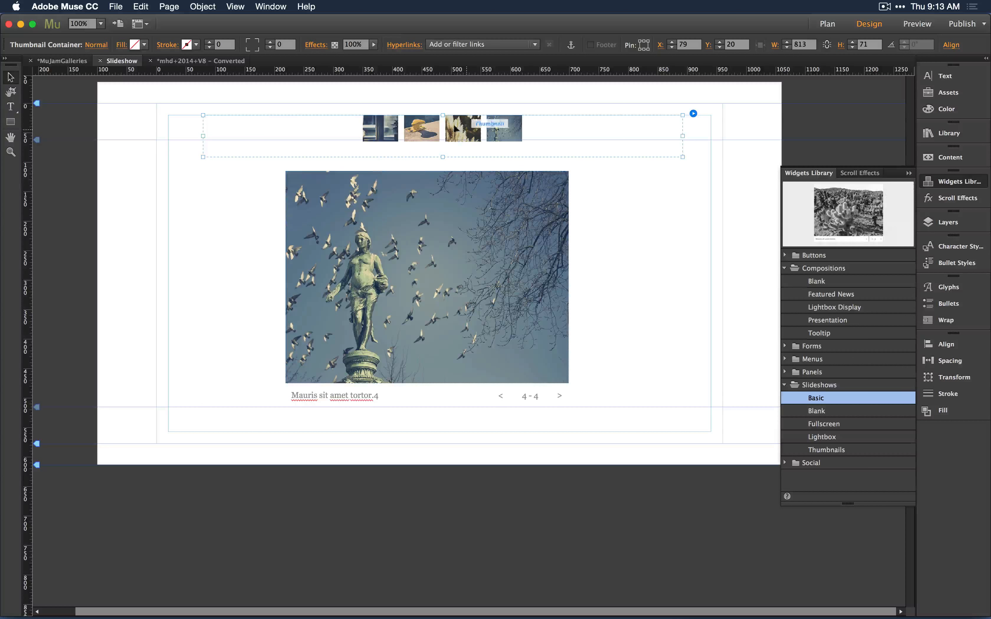
Enlarge the thumbnails so the four of them span the width of the slideshow area.
left_click(372, 129)
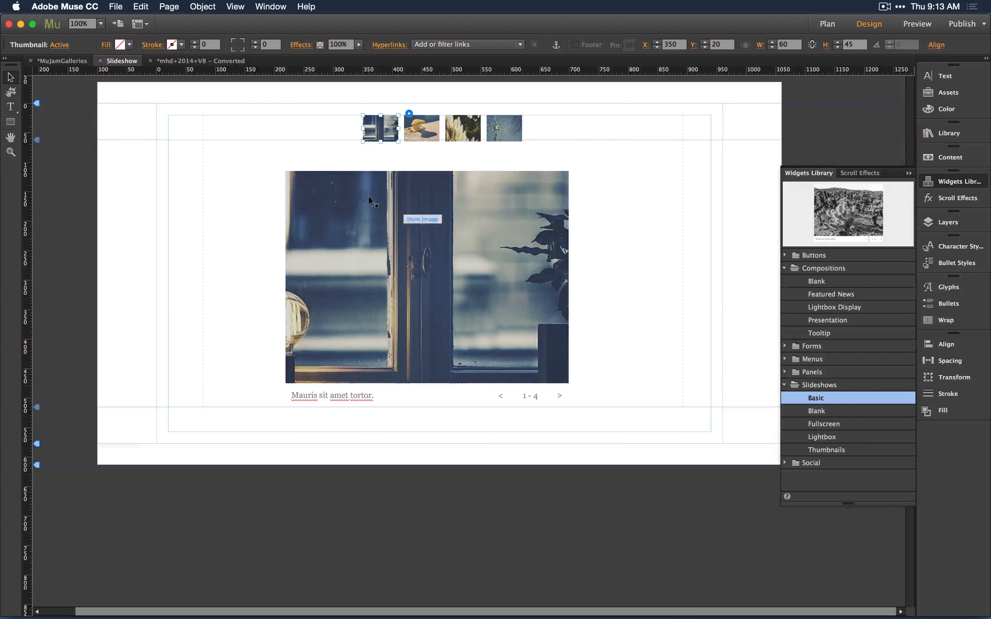
left_click(393, 237)
left_click(380, 129)
left_click(409, 113)
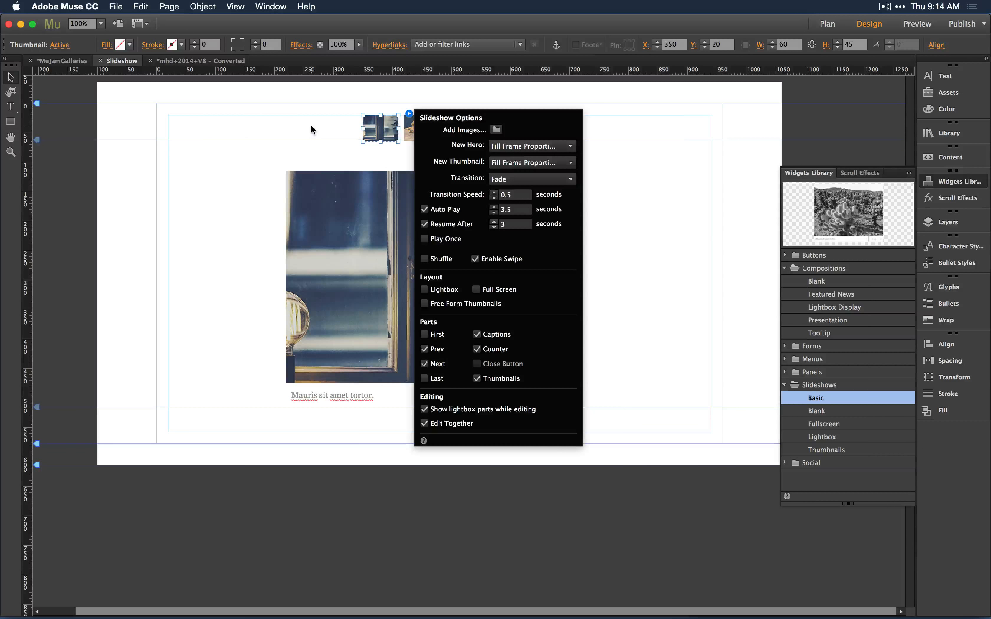
key("Escape")
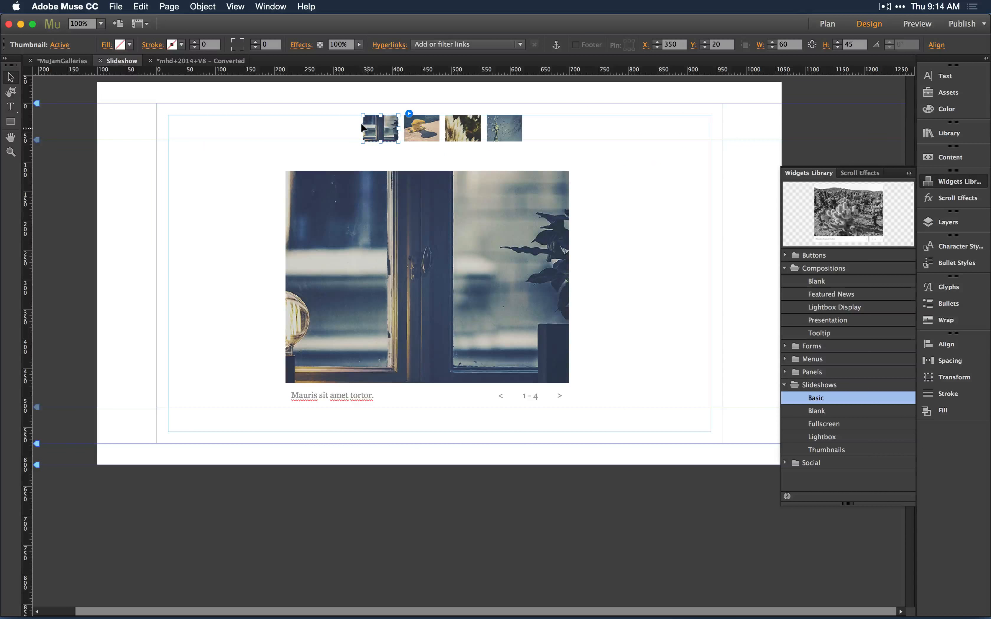
left_click_drag(362, 127, 288, 154)
left_click_drag(242, 135, 214, 135)
Set the thumbnail container's horizontal and vertical gutters to 5 and shrink its height to 88 px.
key("Escape")
left_click(949, 361)
left_click(822, 400)
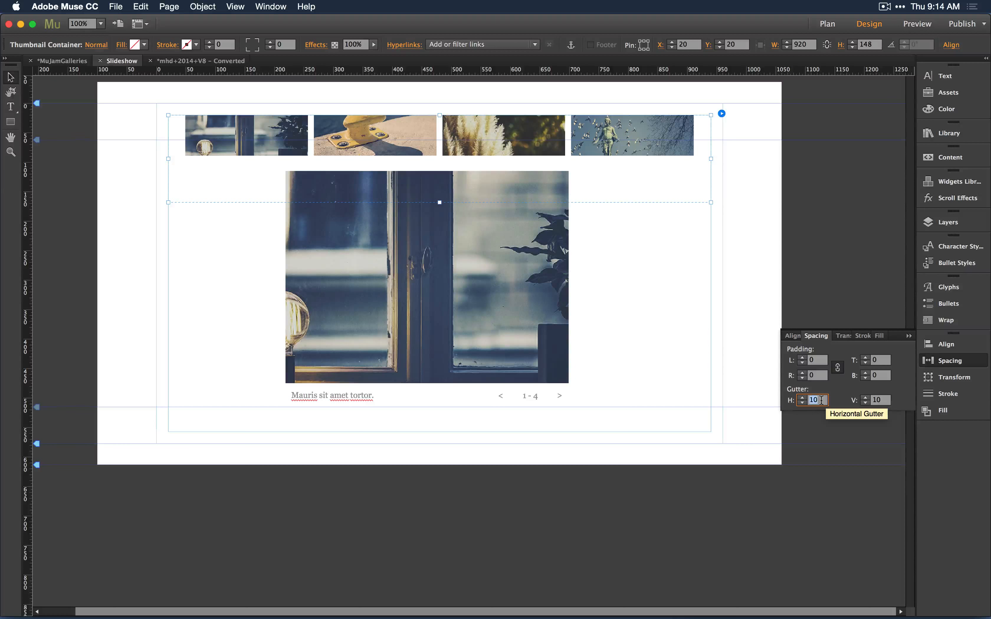
type("5")
key("Tab")
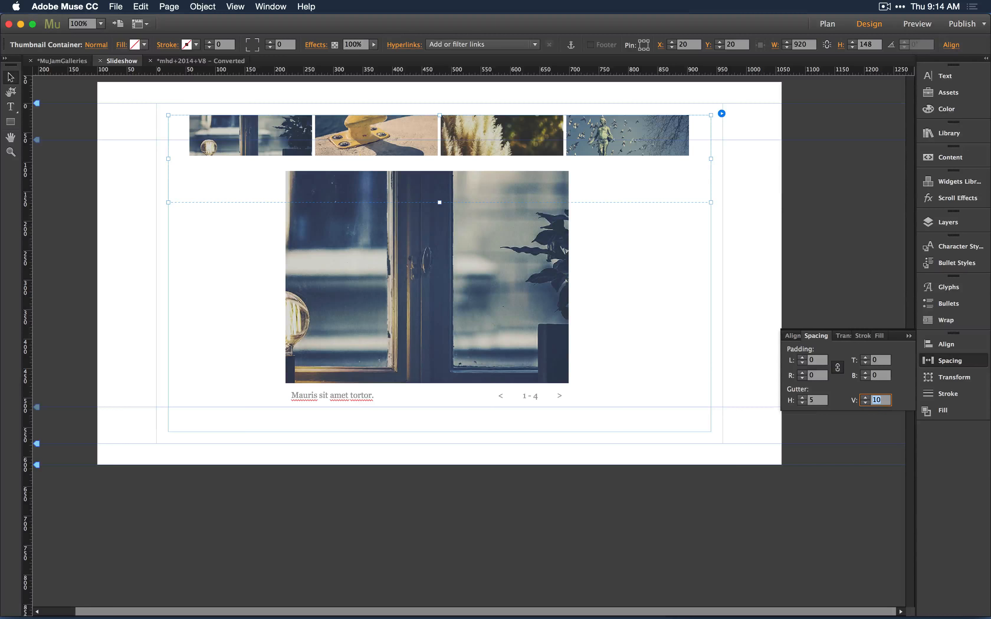
type("5")
key("Tab")
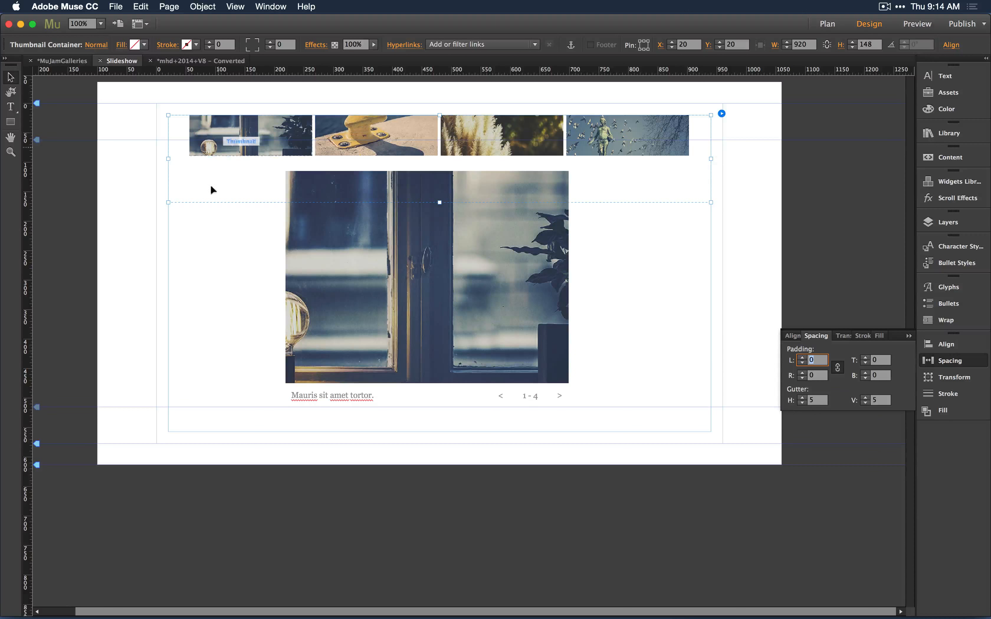
left_click_drag(439, 203, 437, 167)
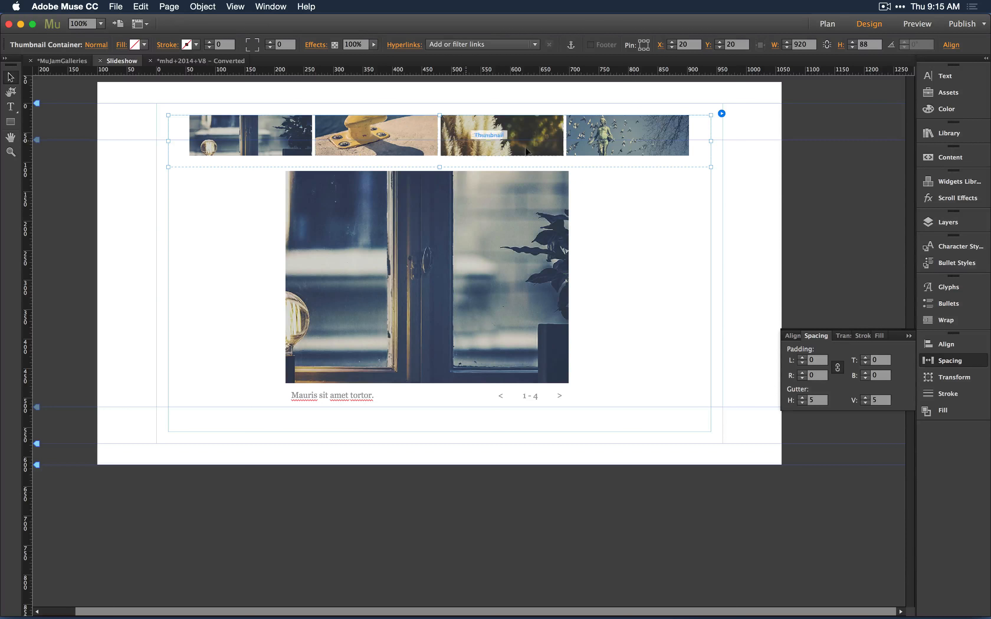
Move the third thumbnail to the last position in the row.
left_click_drag(478, 131, 640, 131)
left_click_drag(639, 127, 640, 127)
Select the hero image and toggle its 100% Width option.
left_click(477, 192)
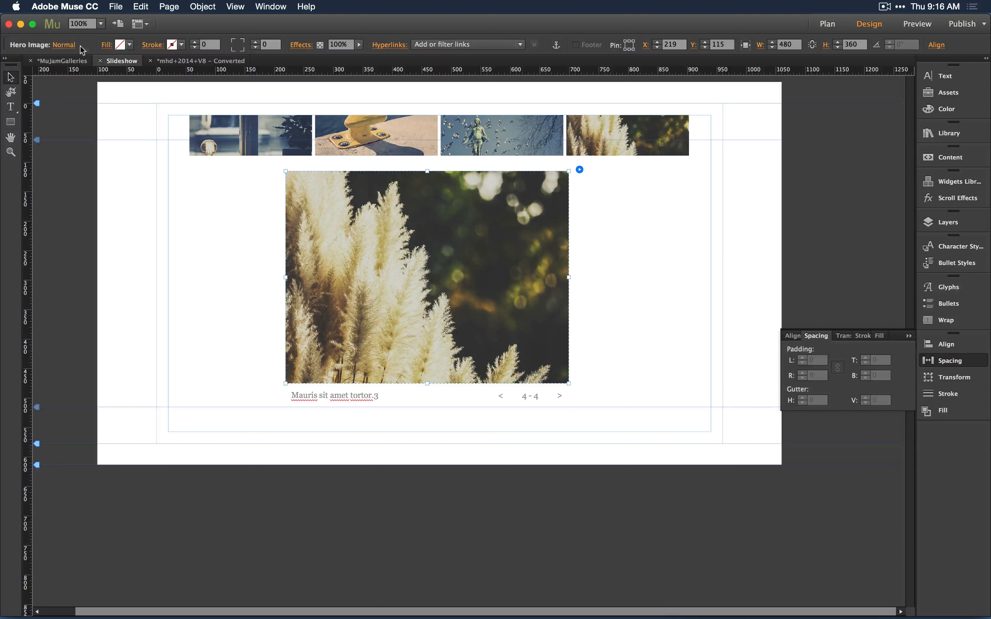
left_click(748, 46)
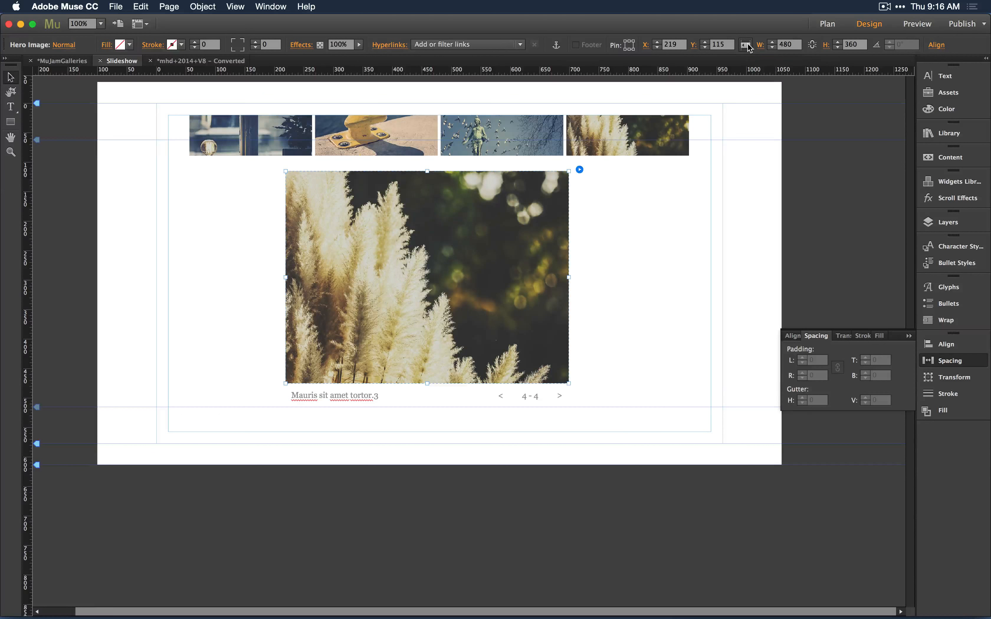
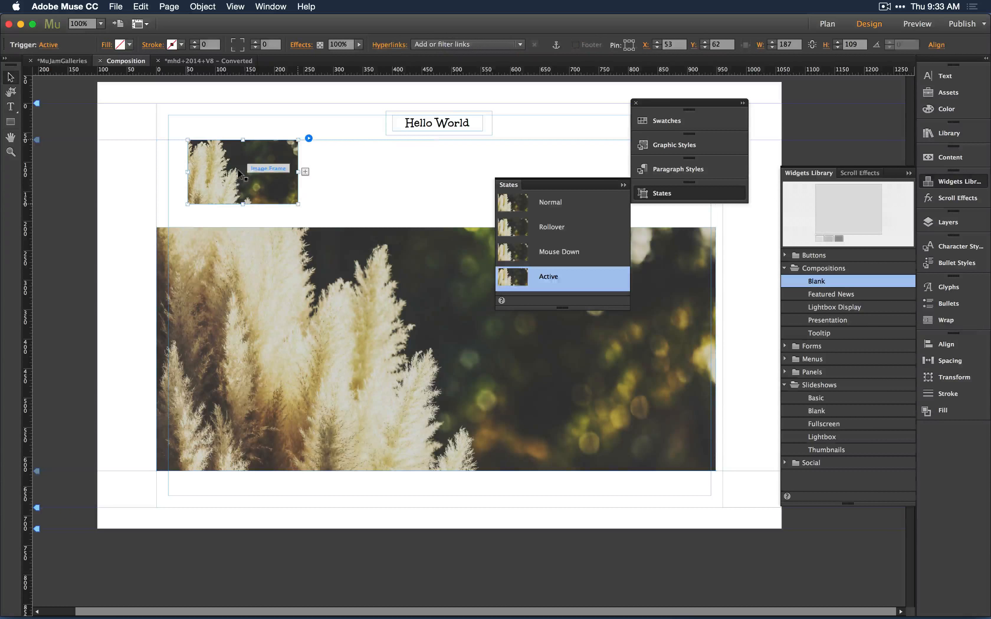
Move the Hello World text box onto the first thumbnail trigger while its Rollover state is selected.
left_click(565, 227)
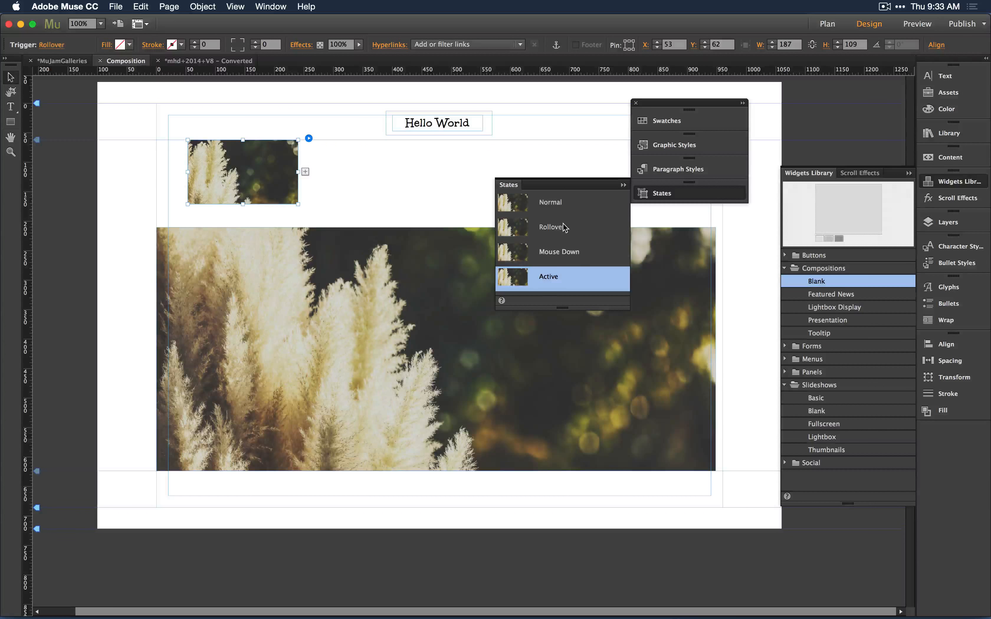
left_click(486, 118)
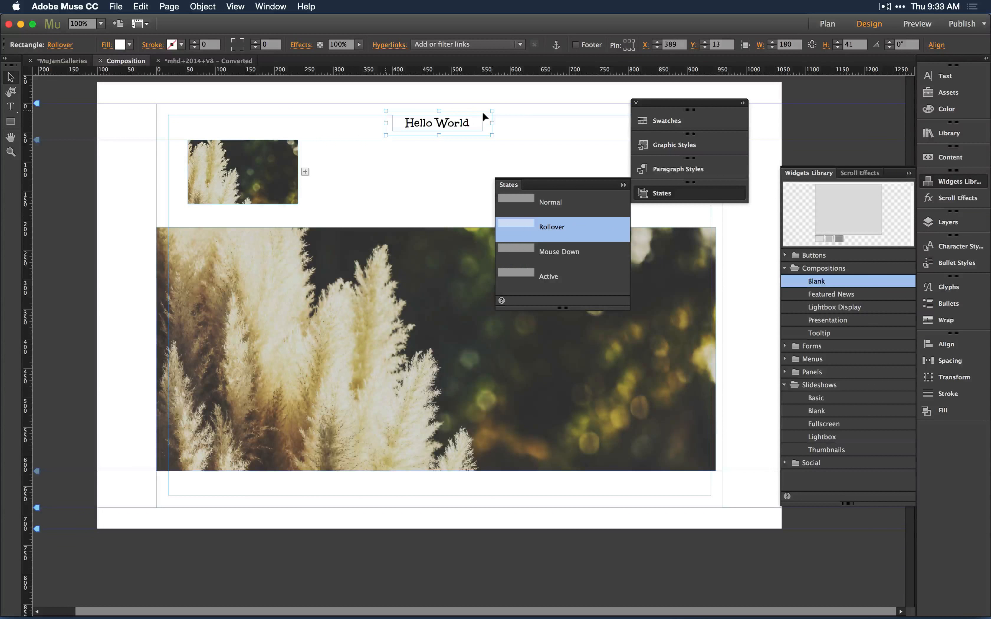
left_click_drag(483, 119, 285, 189)
left_click(379, 172)
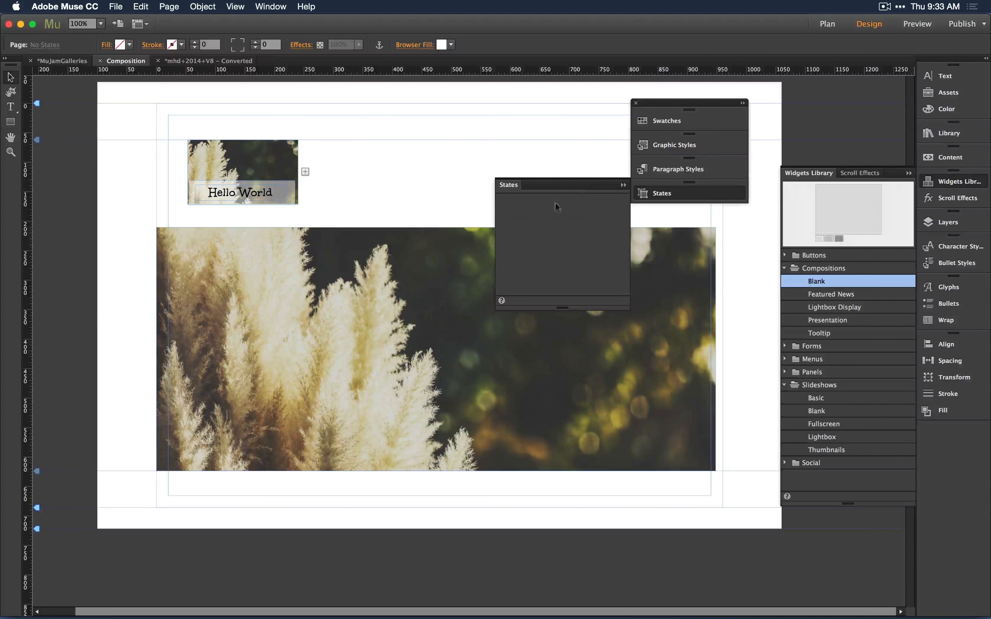
Delete the Hello World text from the thumbnail trigger, then undo the recent changes.
left_click(286, 158)
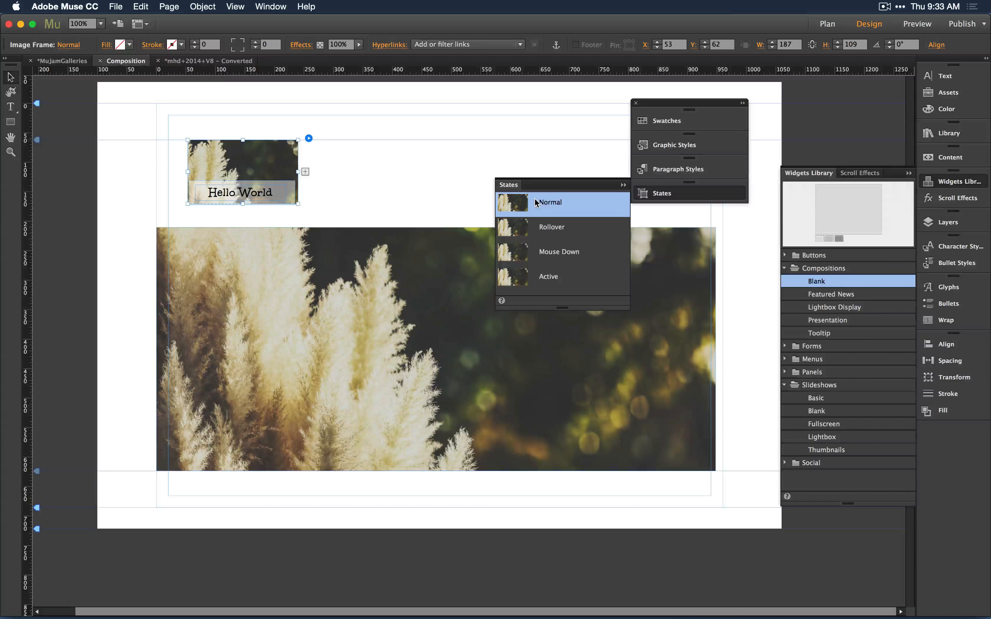
left_click(272, 190)
key("Delete")
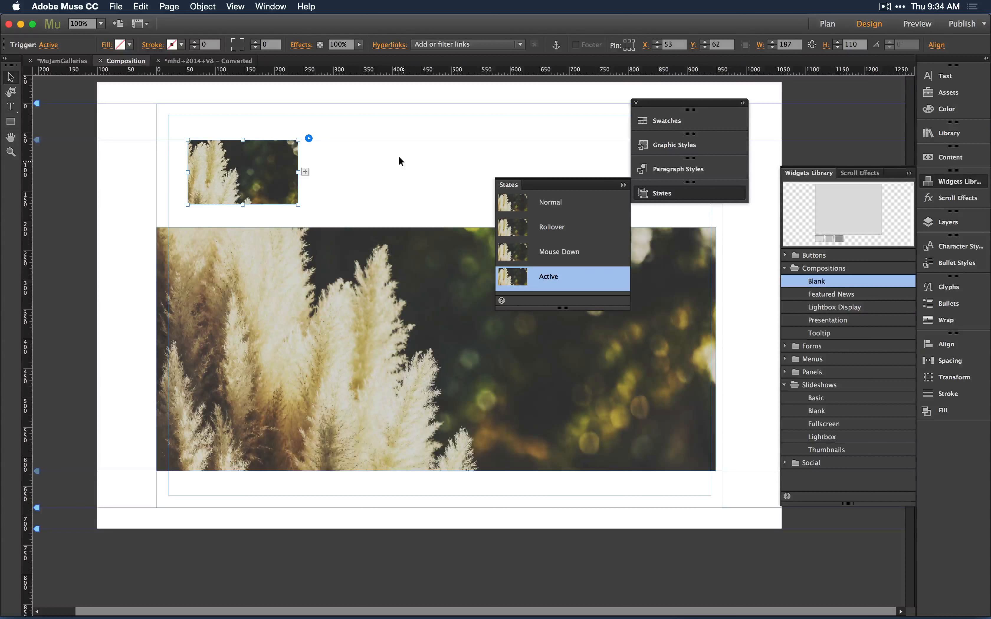
left_click(557, 206)
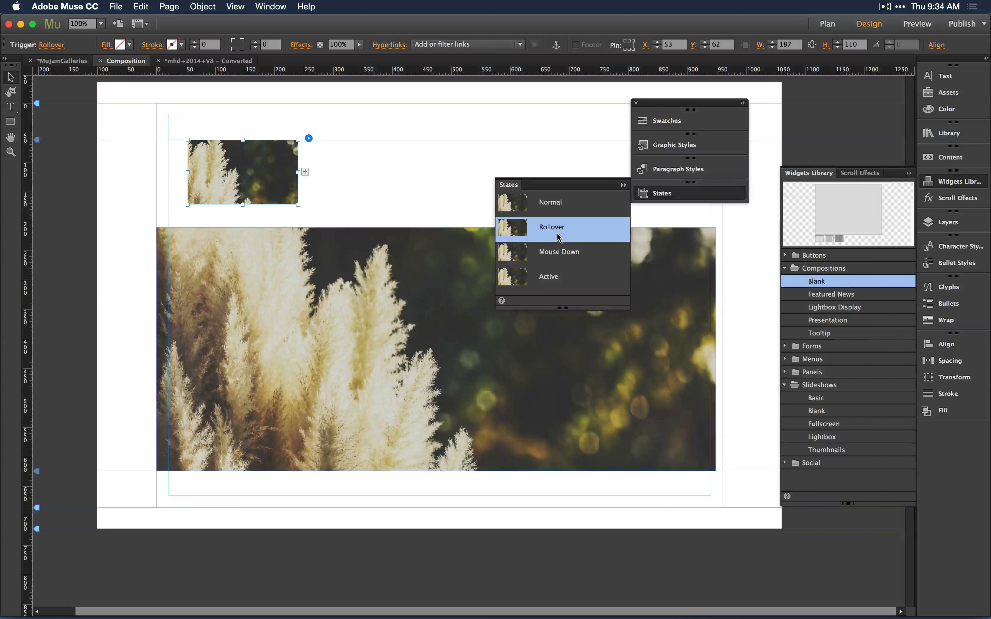
left_click(544, 207)
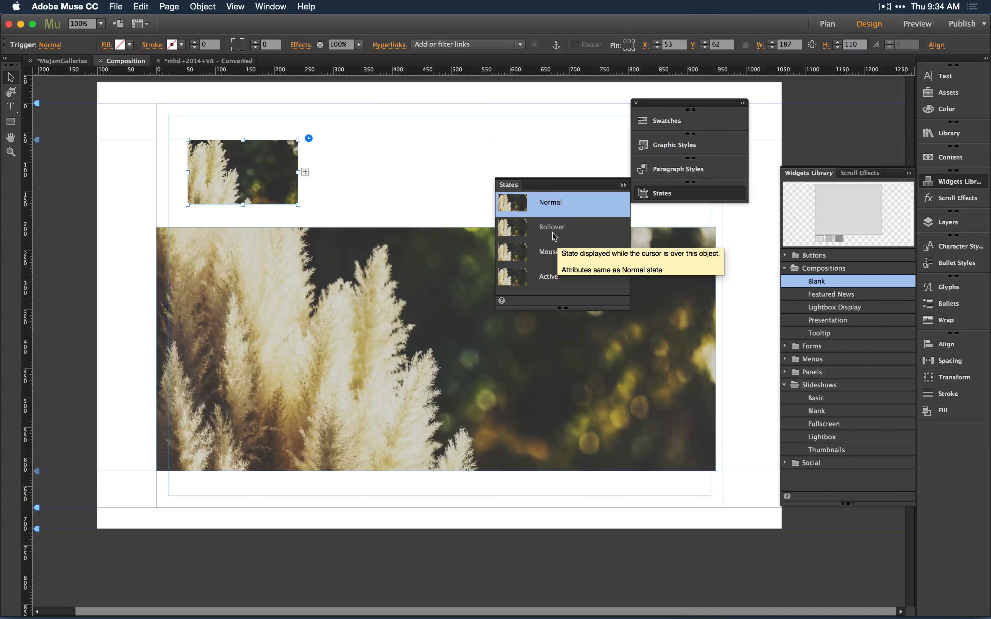
key("super+z")
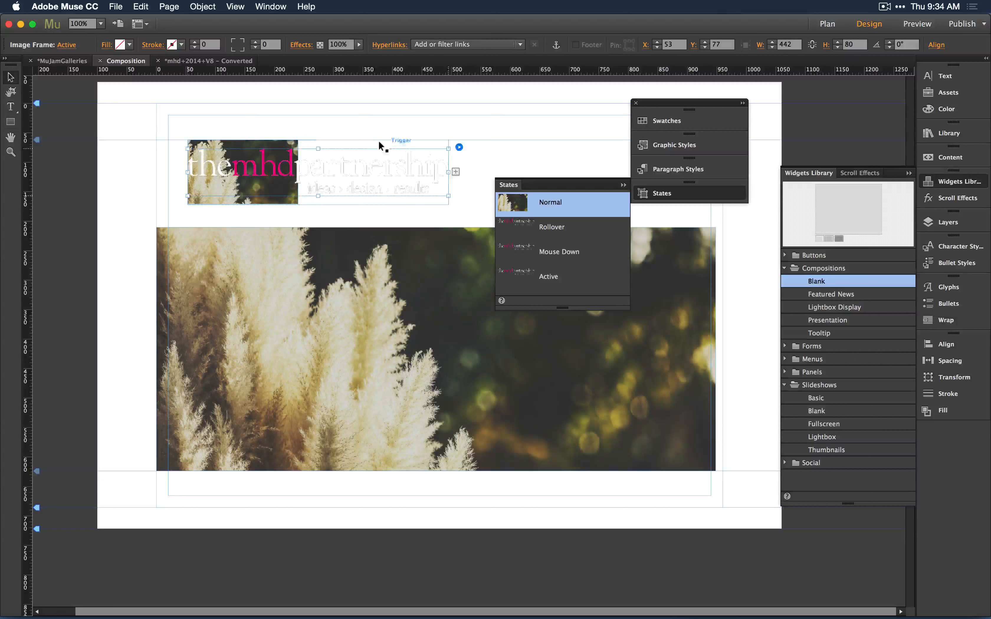
key("super+z")
key("super+z")
key("super+z")
Move the Hello World text box back out above the hero image, beside the thumbnail.
left_click(253, 190)
left_click(256, 182, "shift")
left_click_drag(256, 181, 404, 138)
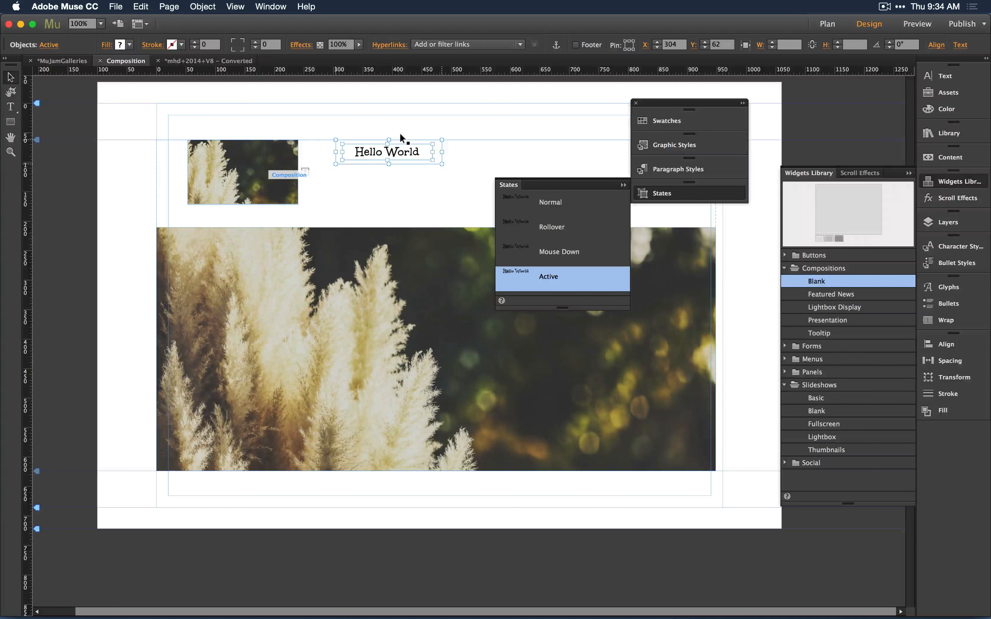
left_click(242, 172)
left_click(552, 227)
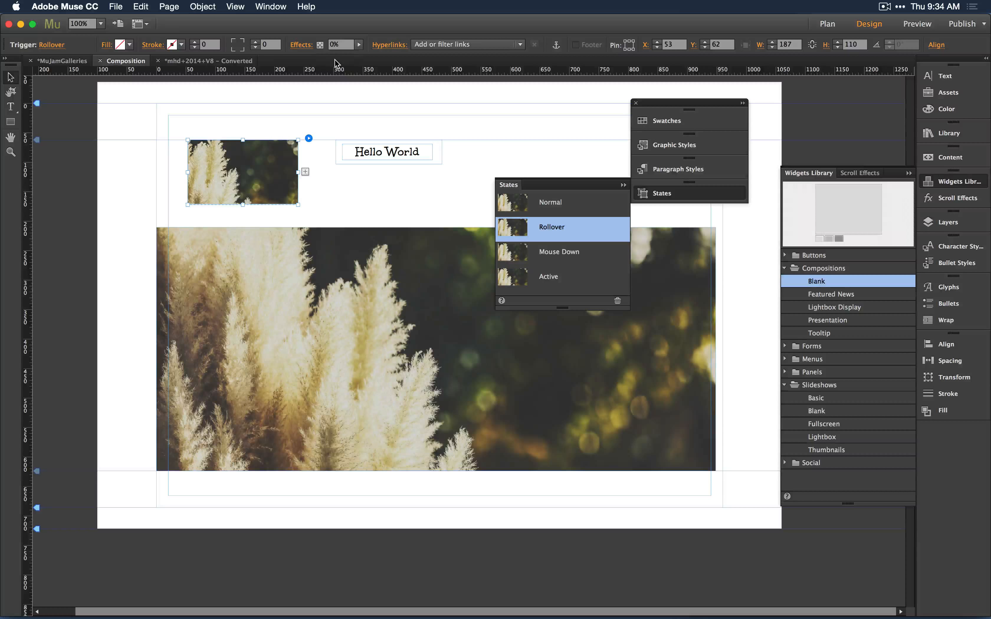
left_click(326, 111)
left_click(437, 139)
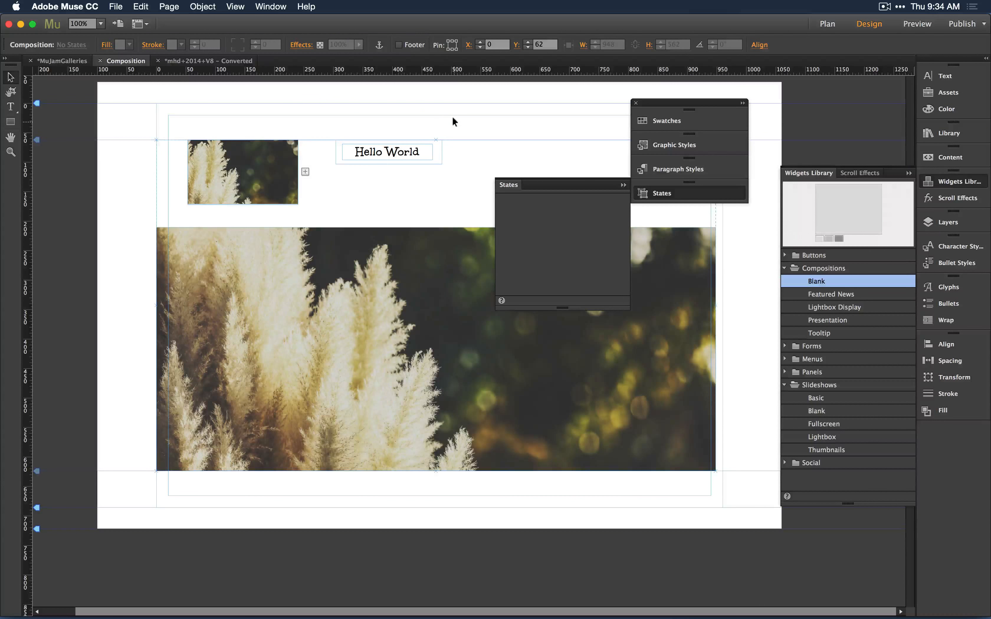
left_click_drag(452, 116, 333, 167)
left_click(511, 145)
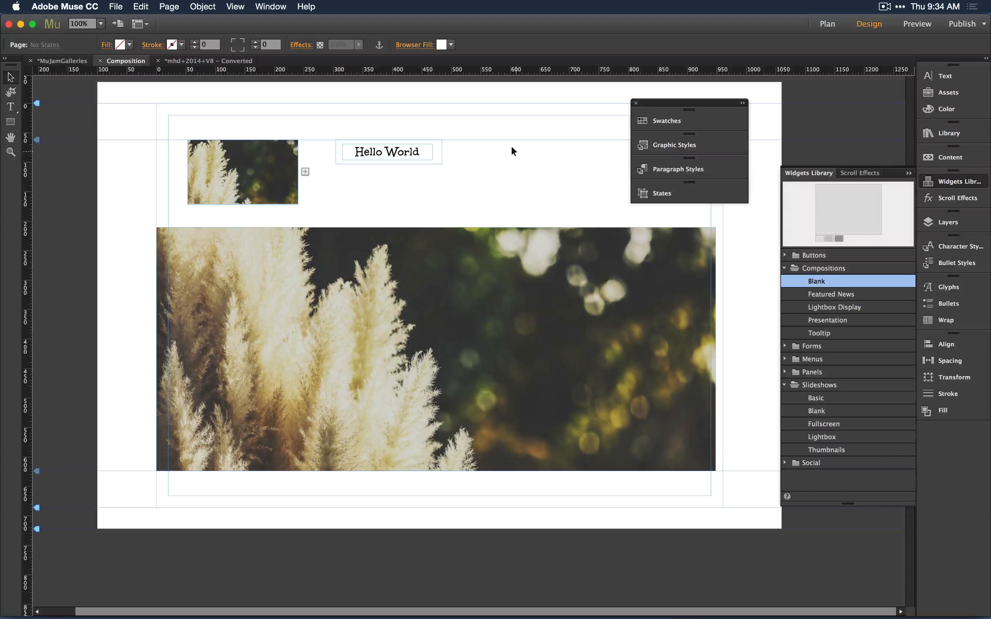
left_click(11, 122)
left_click(11, 77)
Draw a rectangle about 228 by 215 px on the right side of the hero image target.
left_click(233, 308)
left_click(305, 304)
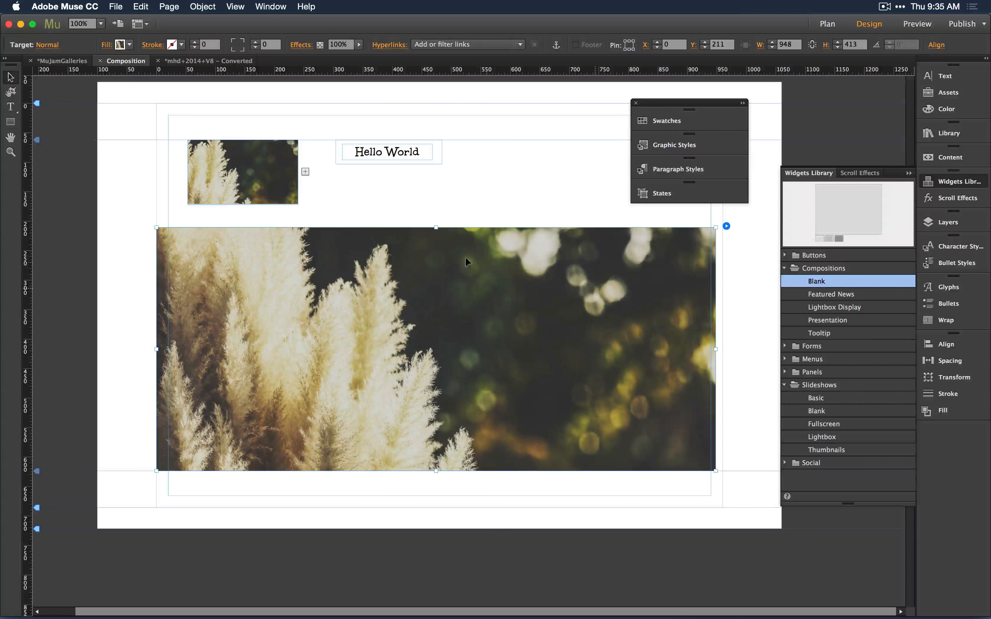
left_click(9, 122)
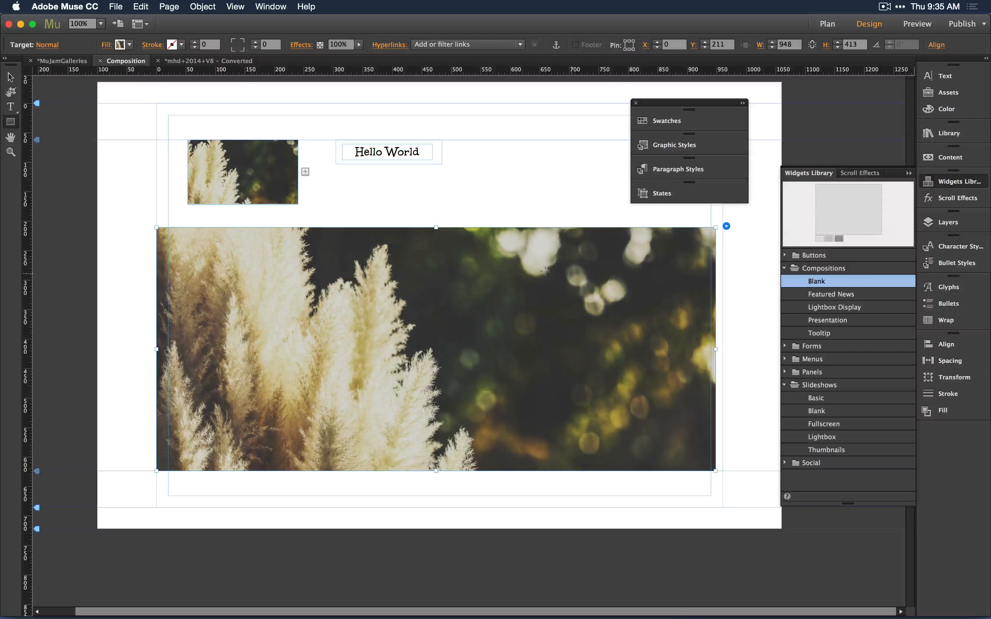
left_click_drag(526, 273, 660, 400)
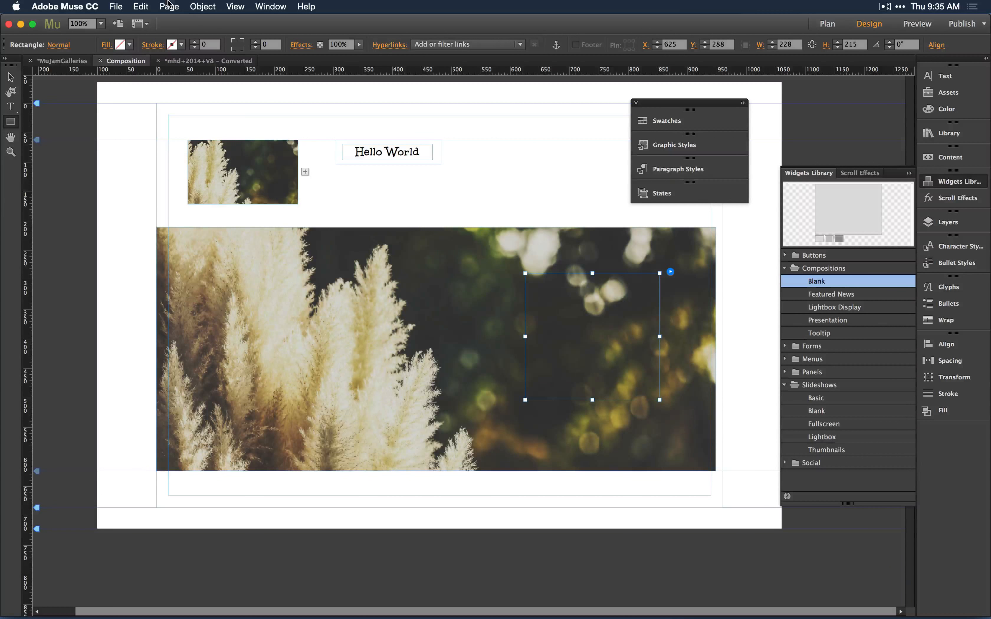
Give the rectangle a white fill and a corner radius of 76, squaring off two opposite corners.
left_click(242, 51)
left_click(120, 45)
left_click(277, 61)
left_click(106, 45)
scroll(268, 44, "up", 20)
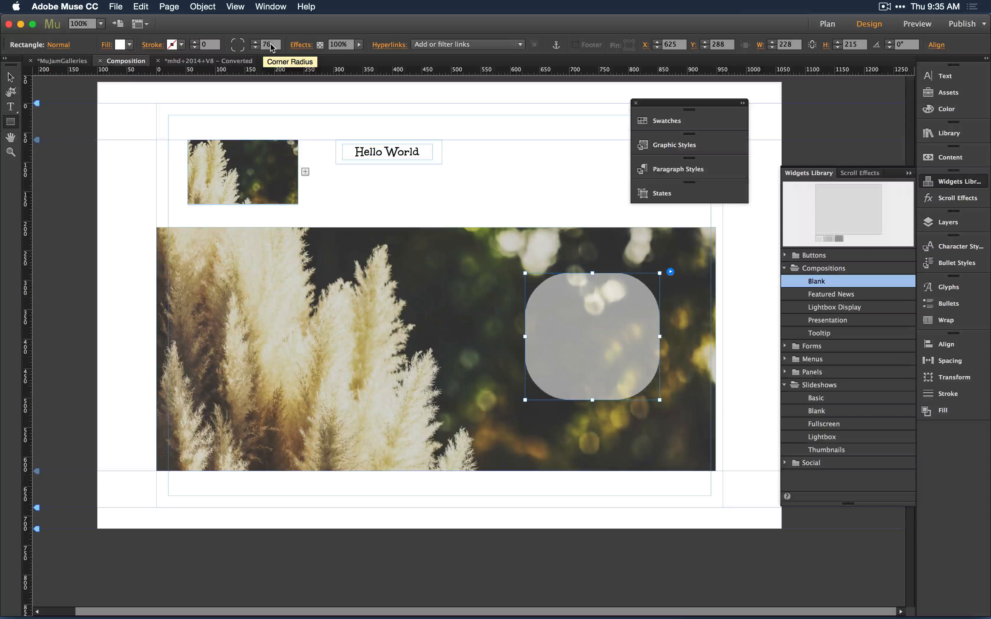
left_click(235, 42)
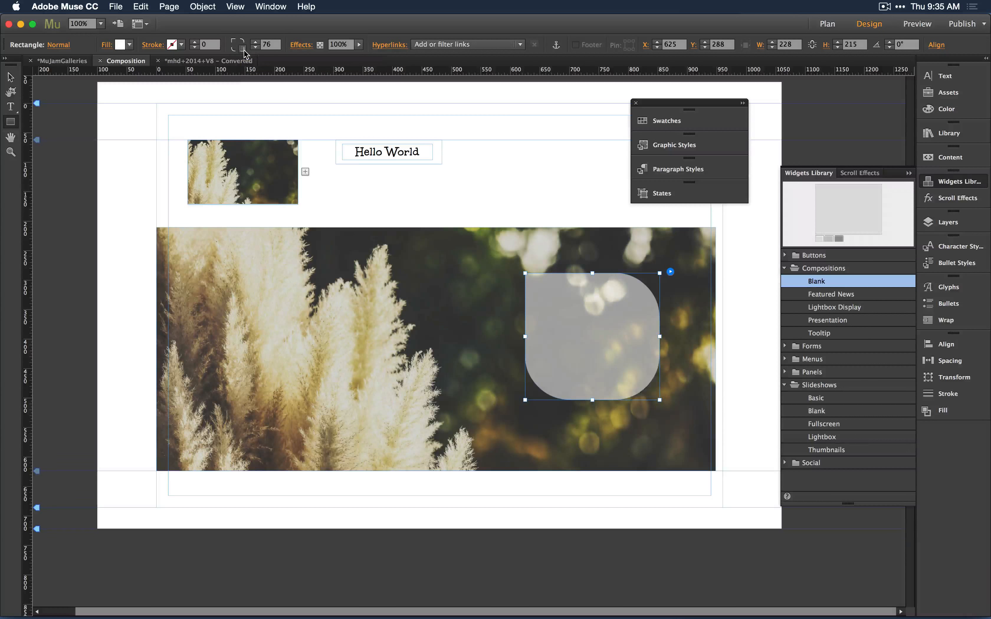
left_click(242, 48)
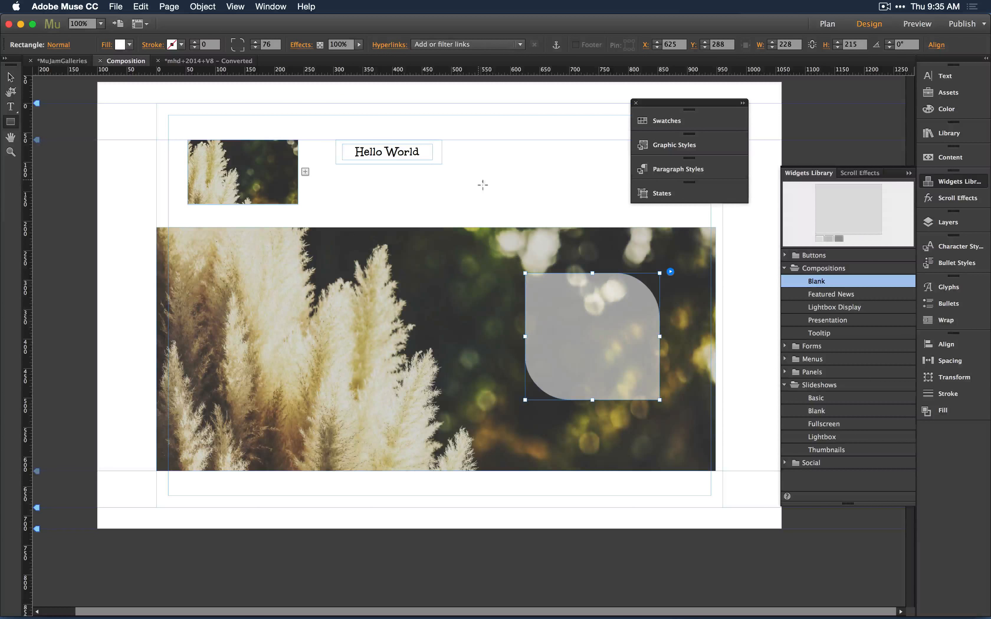
Move the Hello World text into the rounded box and add a second line reading Click Me.
left_click(10, 77)
left_click_drag(387, 152, 586, 297)
double_click(614, 298)
key("Return")
type("Click Me")
left_click_drag(609, 313, 561, 313)
left_click(857, 45)
type("www.adobe.com")
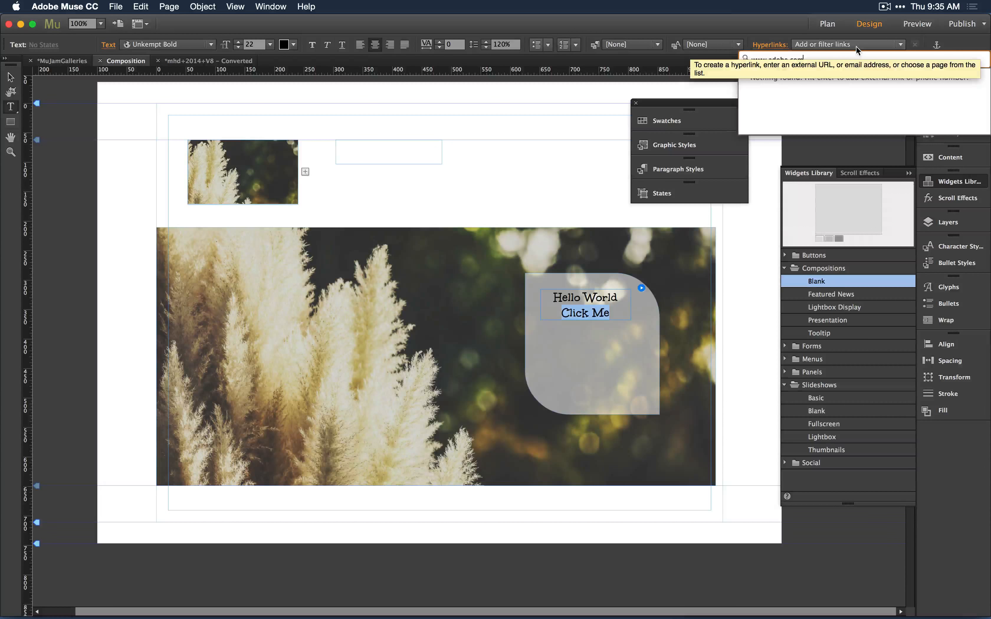
key("Return")
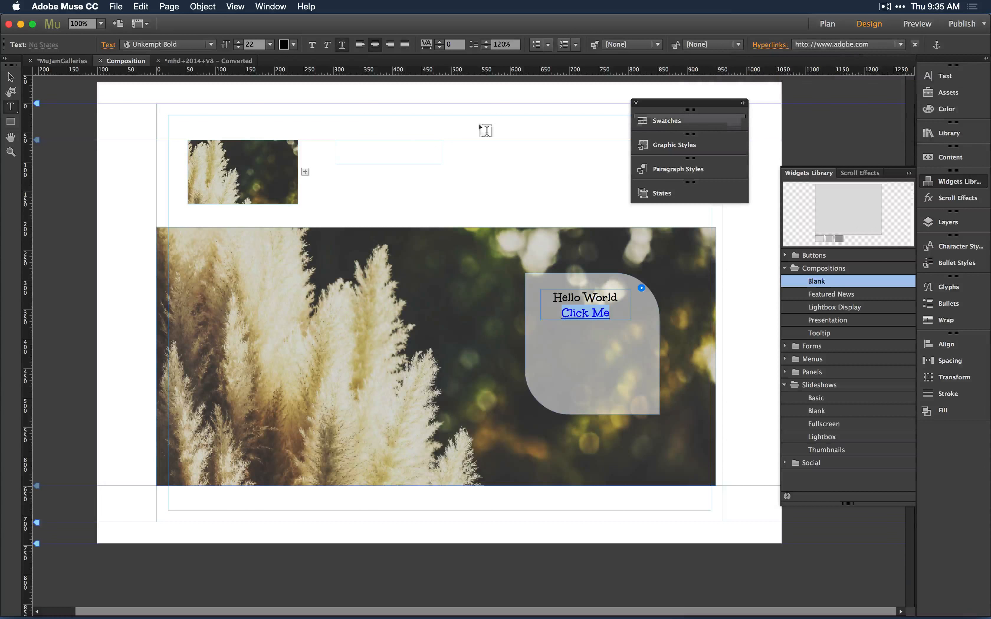
left_click(12, 78)
left_click(376, 115)
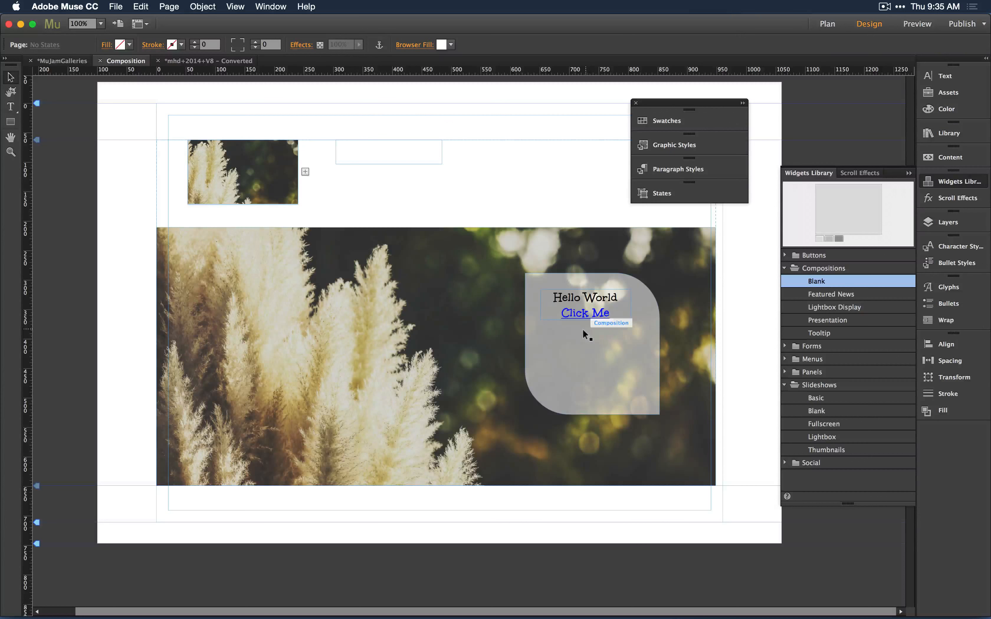
Add a second trigger and target to the composition.
left_click(305, 171)
left_click(379, 308)
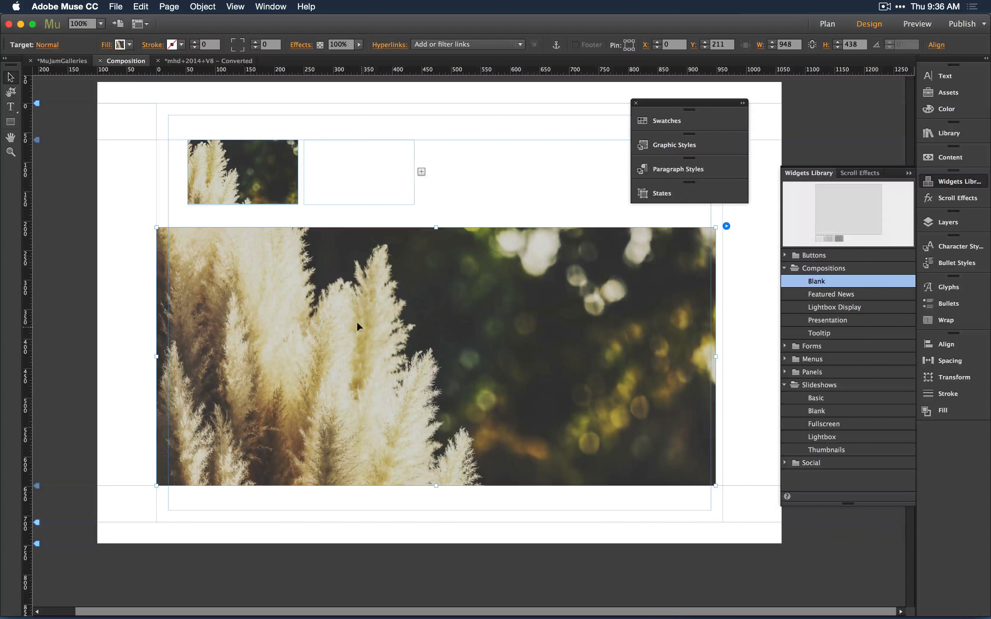
left_click(243, 172)
left_click(243, 172)
key("super+c")
key("super+v")
left_click_drag(430, 330, 484, 143)
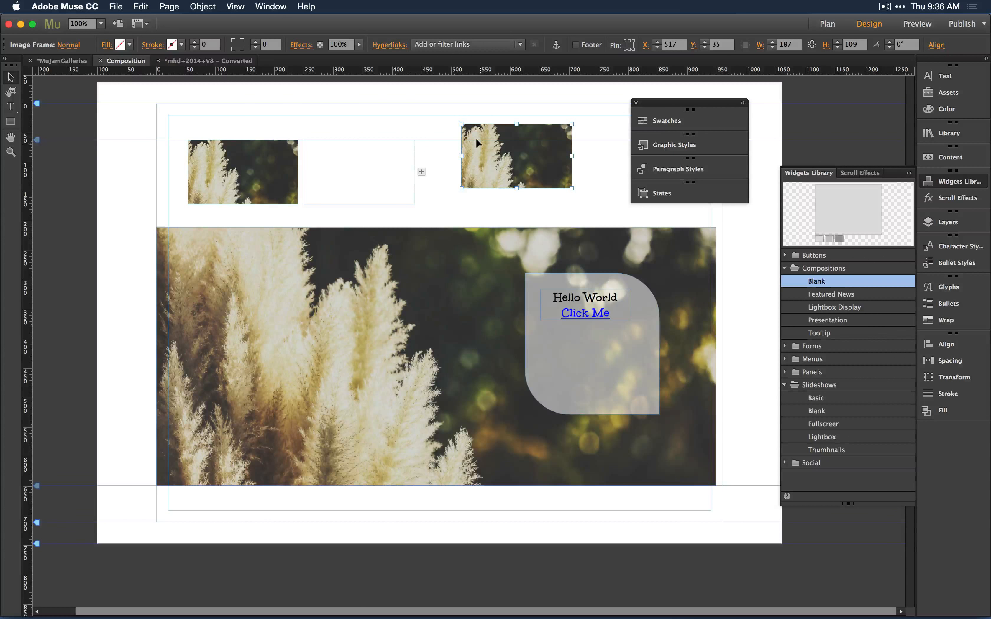
key("Delete")
Import T2_background_04.jpg and fit images into the second thumbnail trigger and its target.
key("super+d")
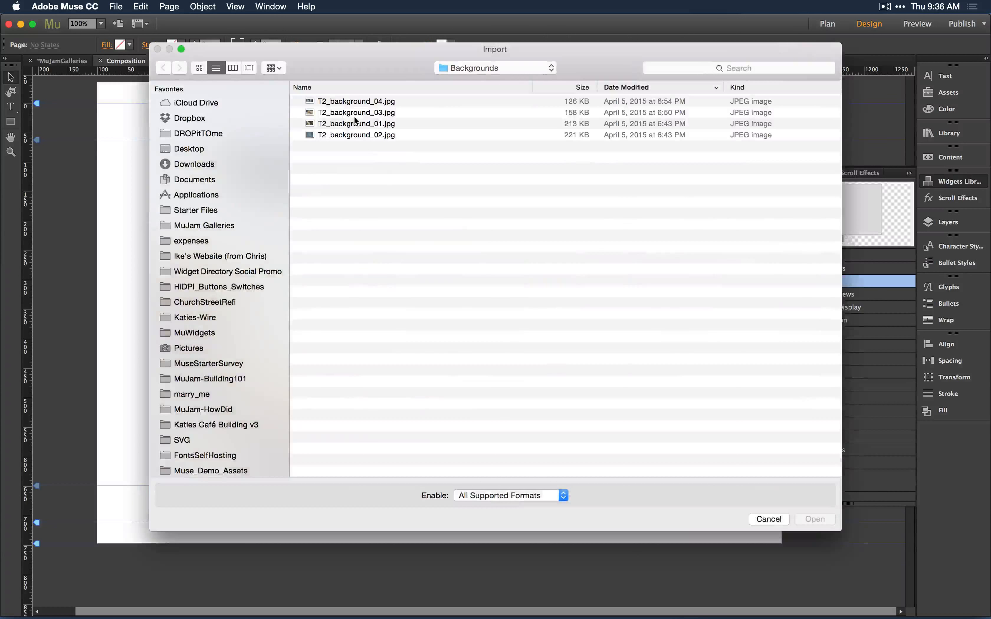
double_click(331, 102)
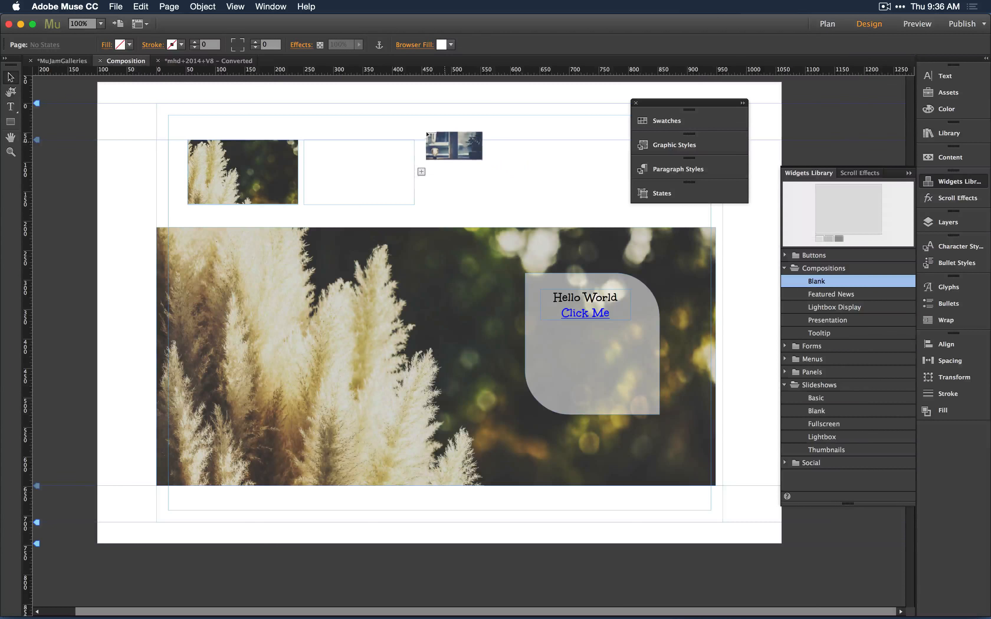
left_click_drag(444, 140, 535, 197)
left_click_drag(535, 198, 687, 261)
left_click_drag(565, 140, 565, 196)
left_click_drag(533, 229, 535, 176)
left_click_drag(686, 173, 361, 174)
left_click(494, 118)
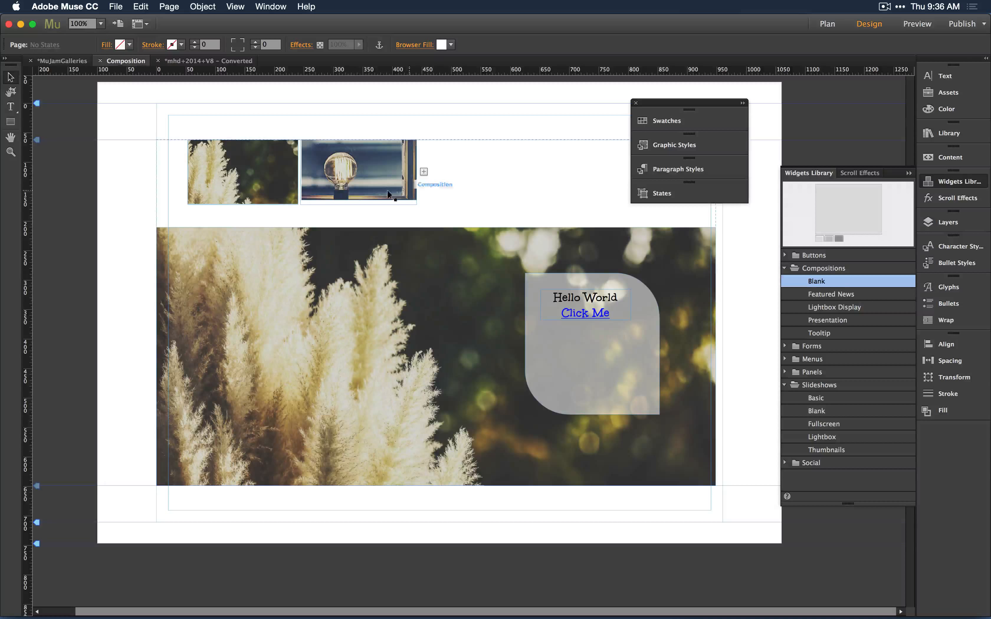
Switch between the two thumbnail triggers to check which target each one shows.
left_click(281, 185)
left_click(281, 184)
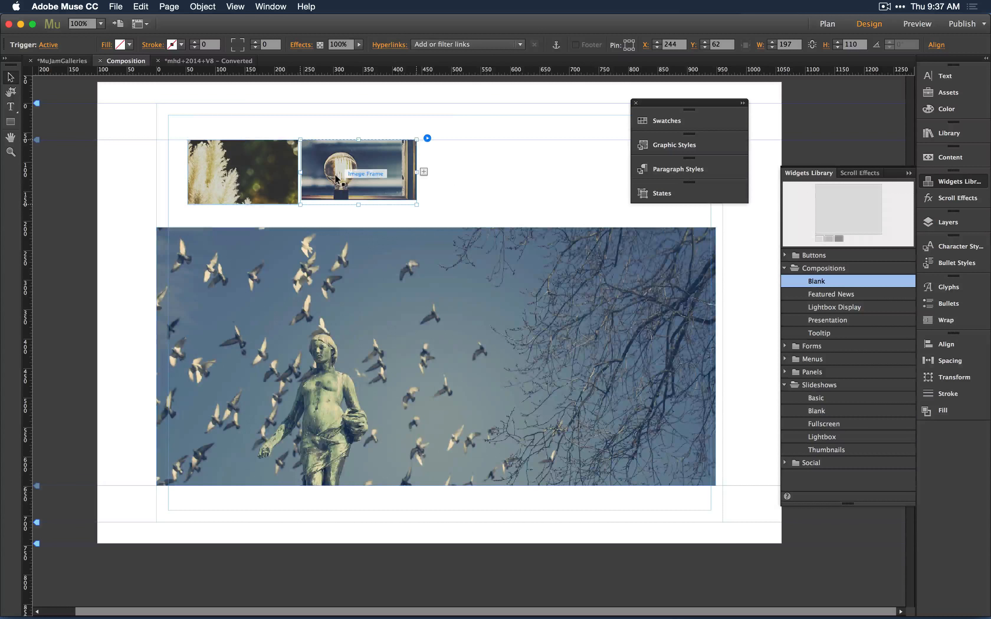
left_click(351, 174)
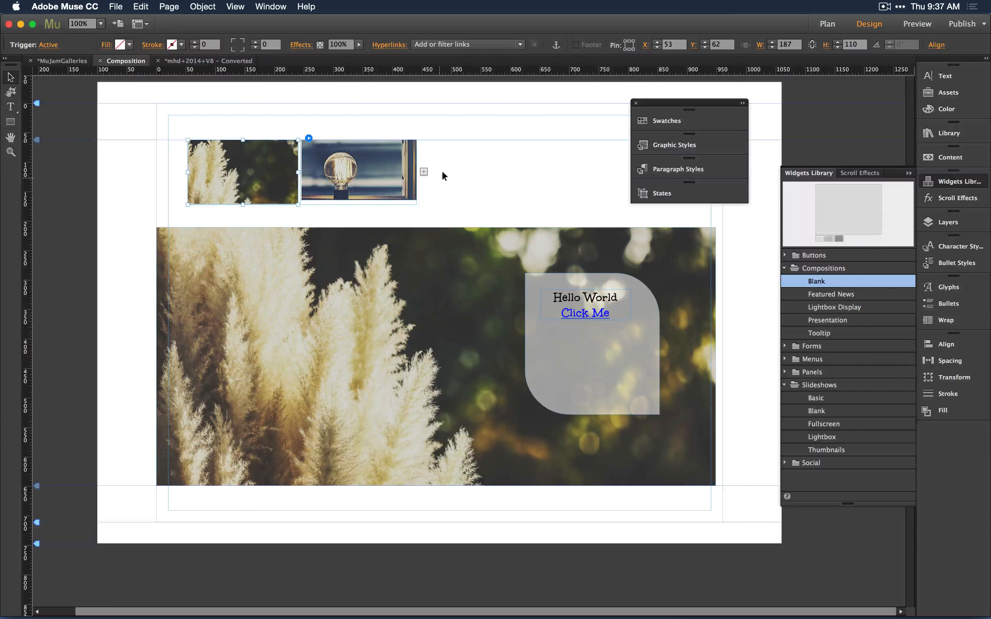
left_click(527, 159)
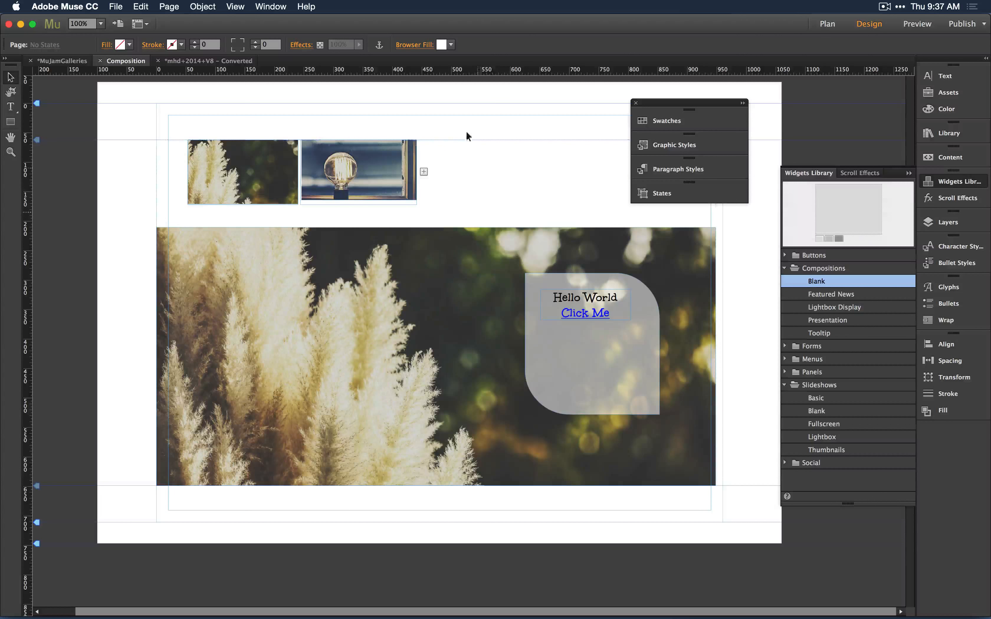
left_click(367, 179)
left_click(269, 175)
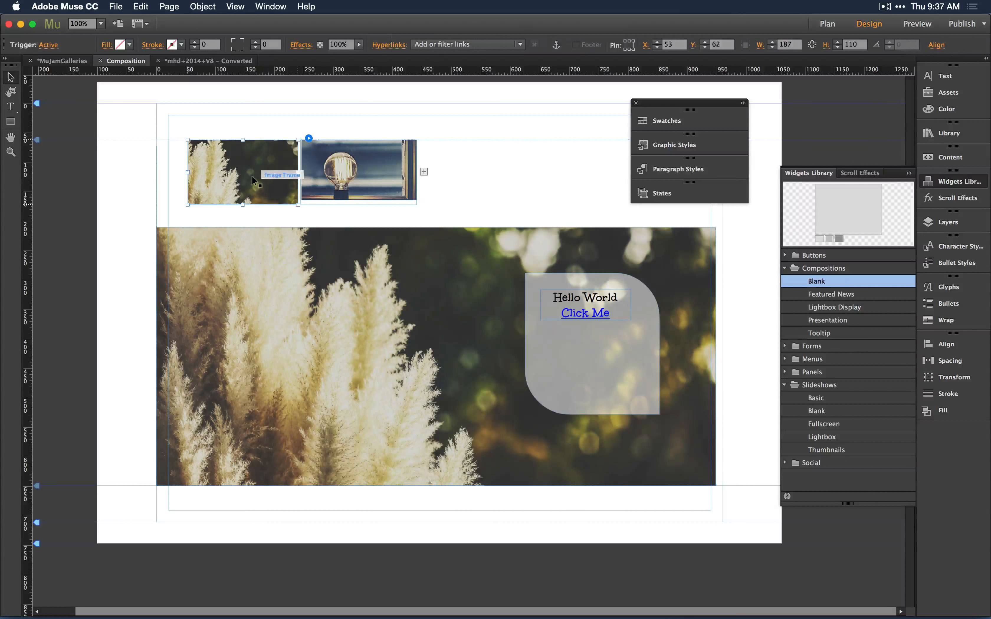
left_click(316, 172)
Preview the page in the browser and test both thumbnail triggers and the link.
key("super+shift+e")
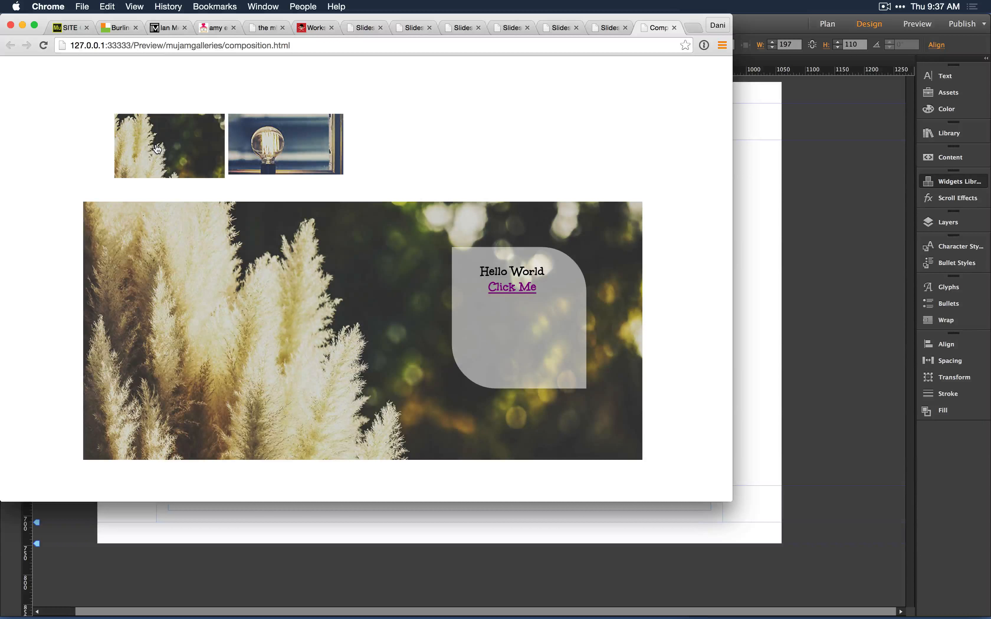
left_click(312, 151)
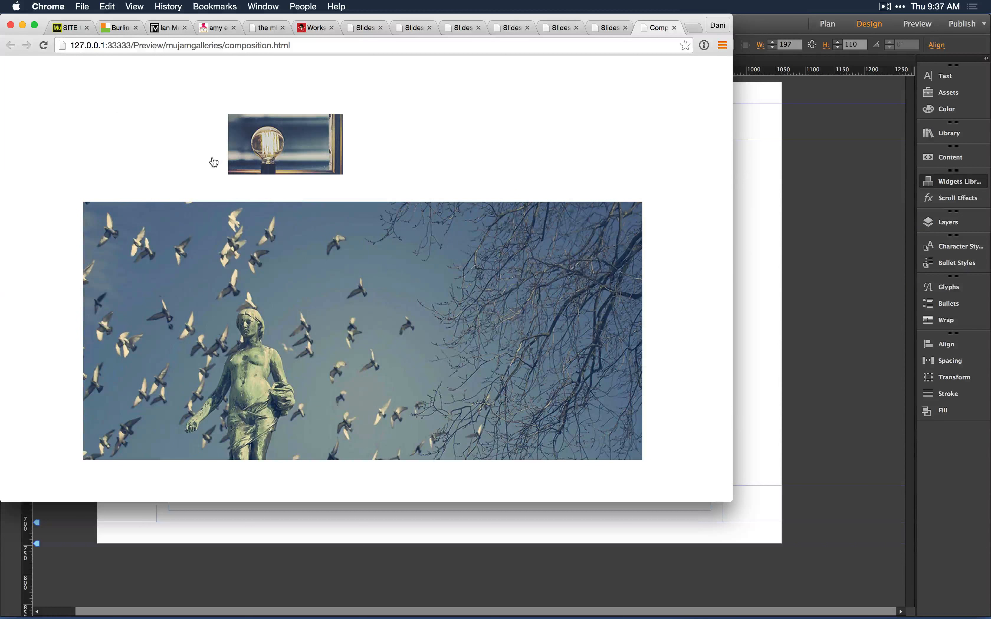
left_click(214, 163)
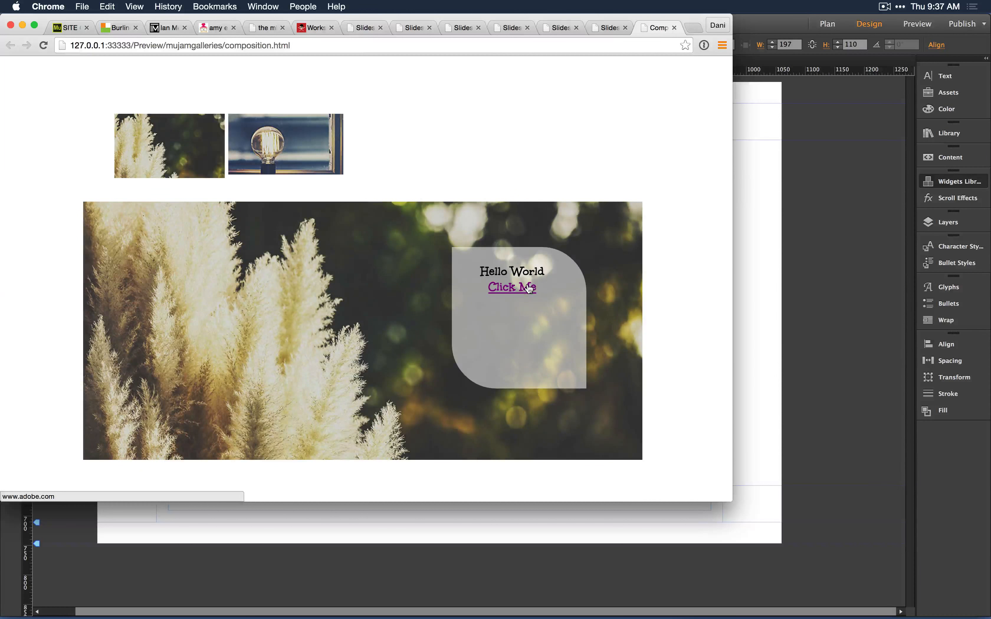
key("super+Tab")
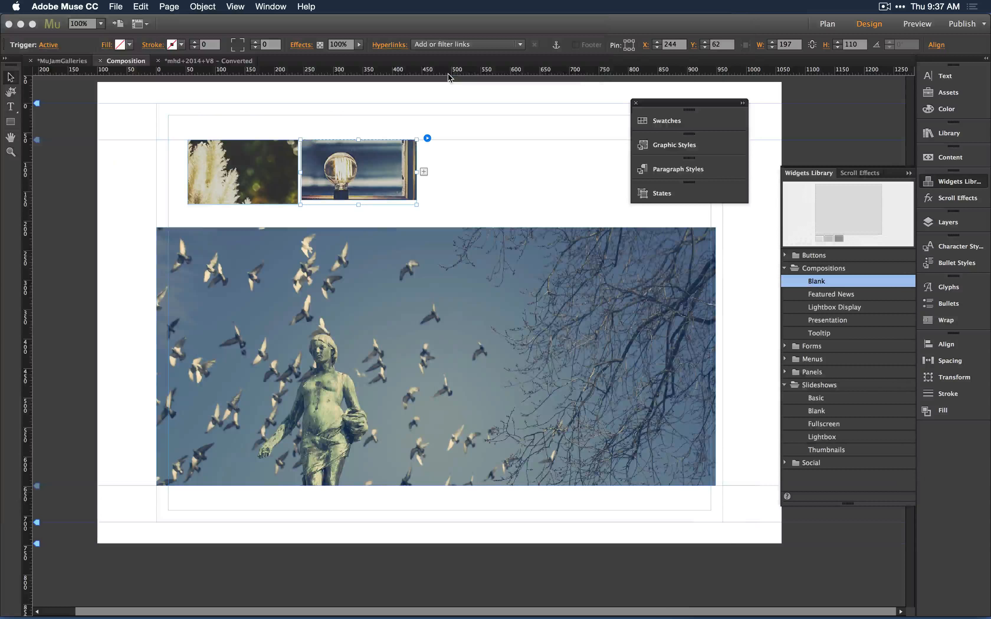
Review the composition's position option and test hiding the hero target in the browser preview.
left_click(427, 139)
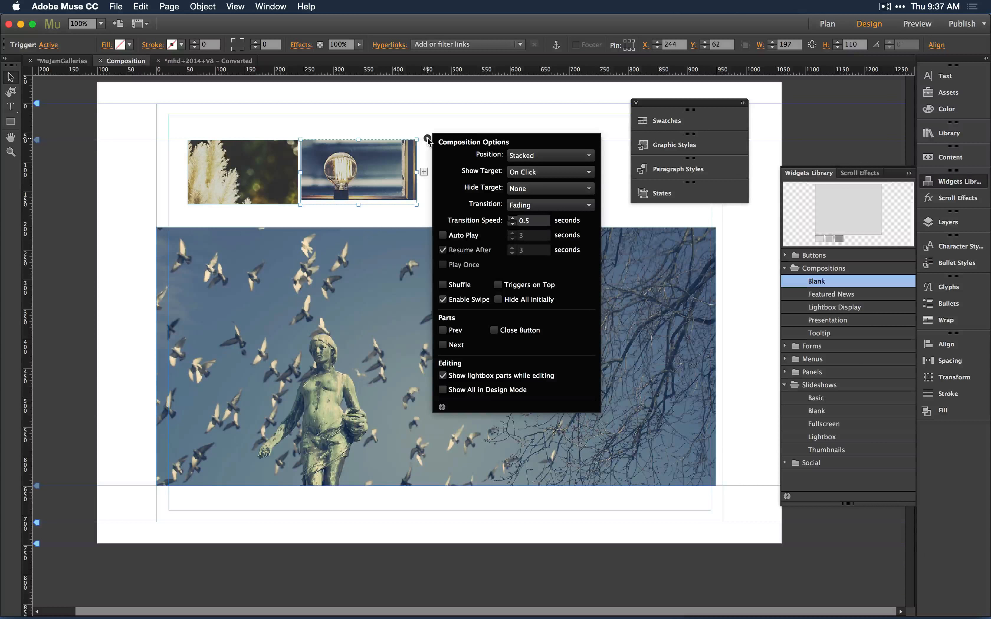
left_click(534, 156)
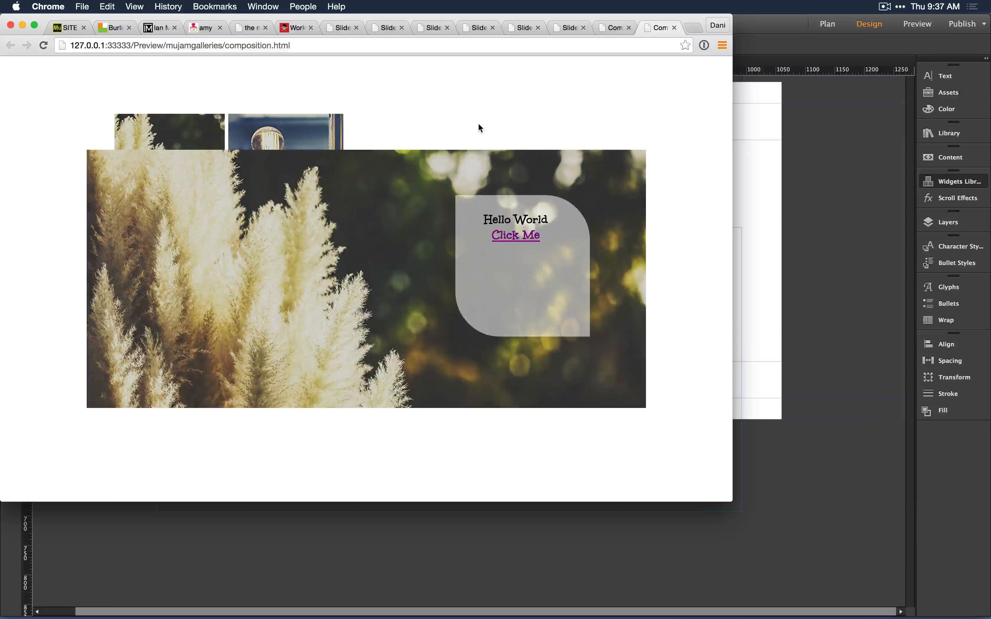
left_click(478, 121)
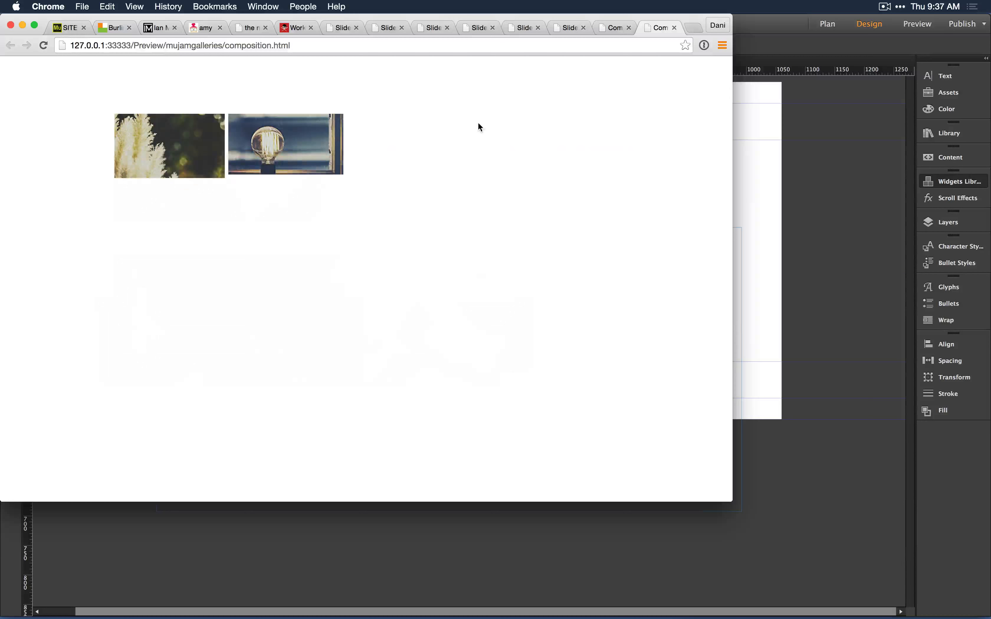
key("super+Tab")
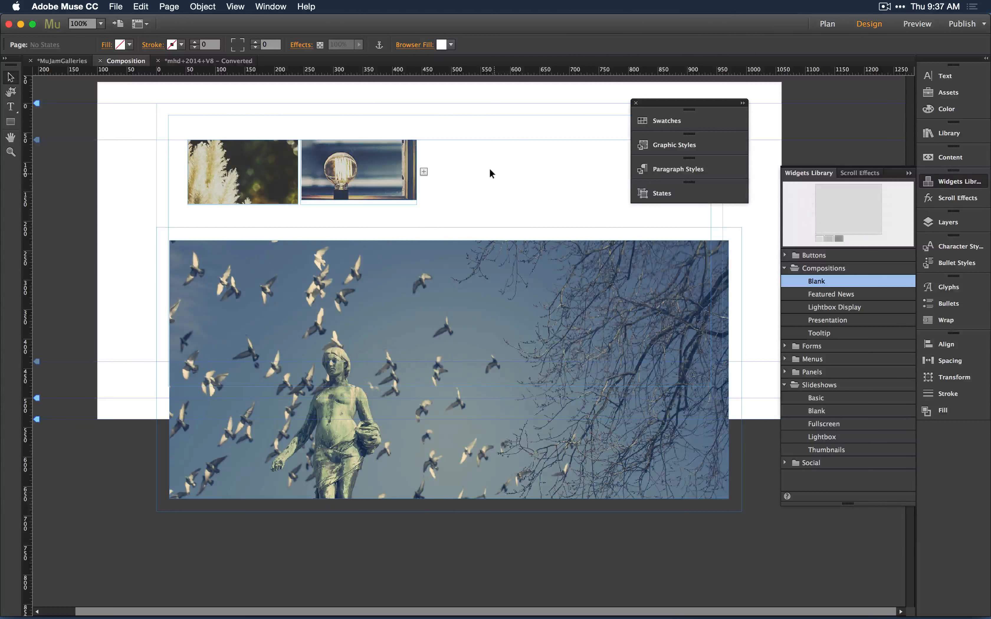
left_click(359, 175)
left_click(359, 175)
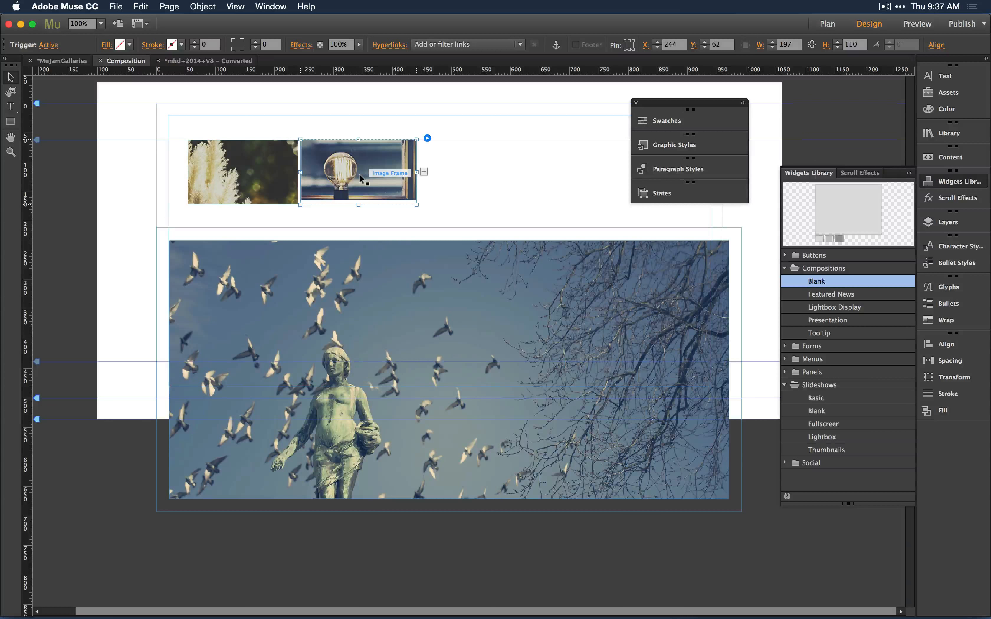
left_click(487, 118)
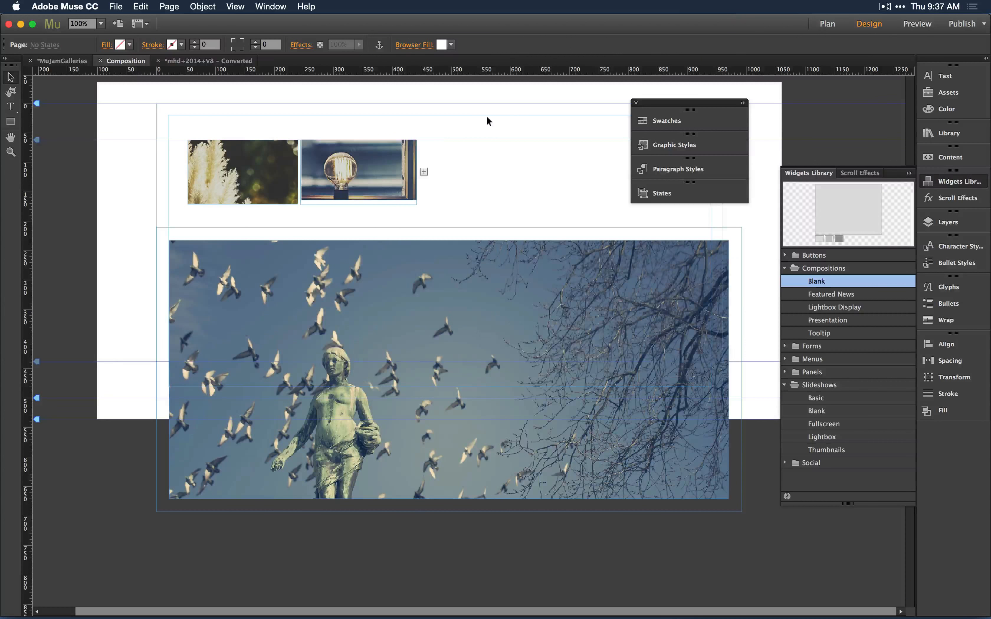
Switch to the mhd site document and examine the slideshow and accordion menu widgets on its home master.
key("super+Tab")
key("super+Tab")
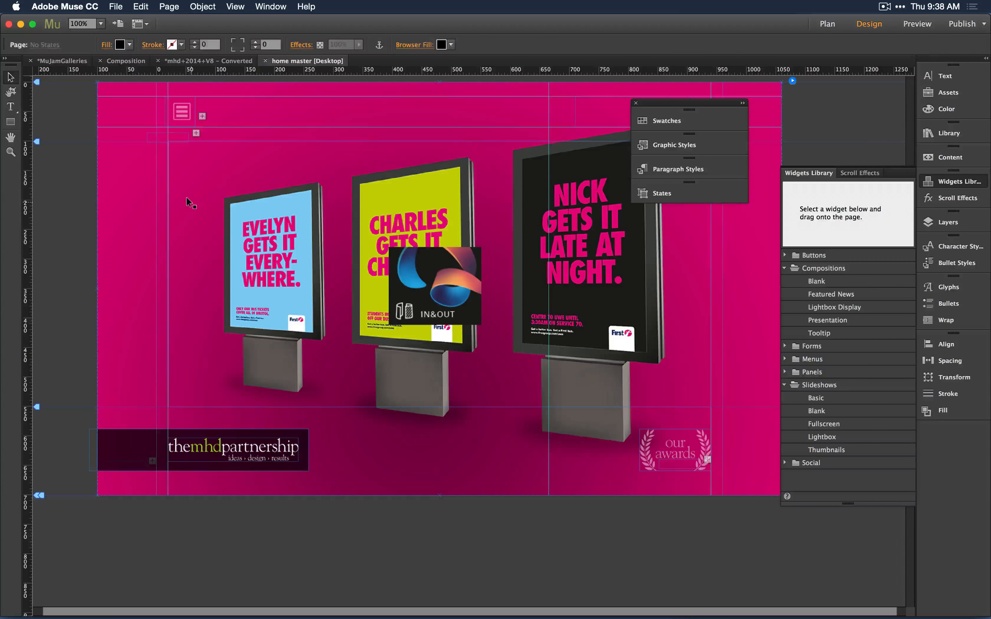
left_click(242, 191)
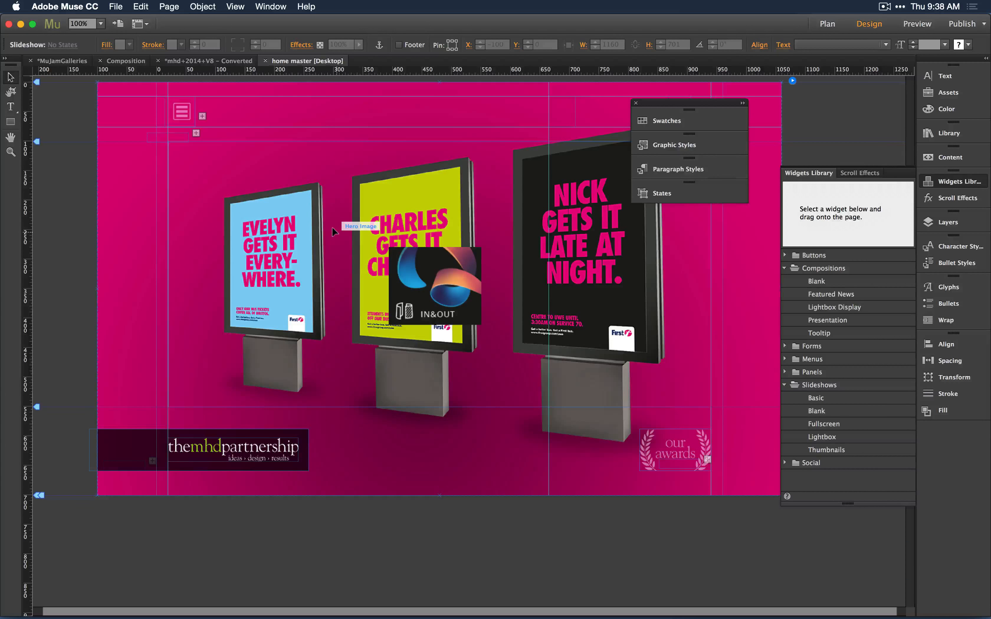
left_click(793, 81)
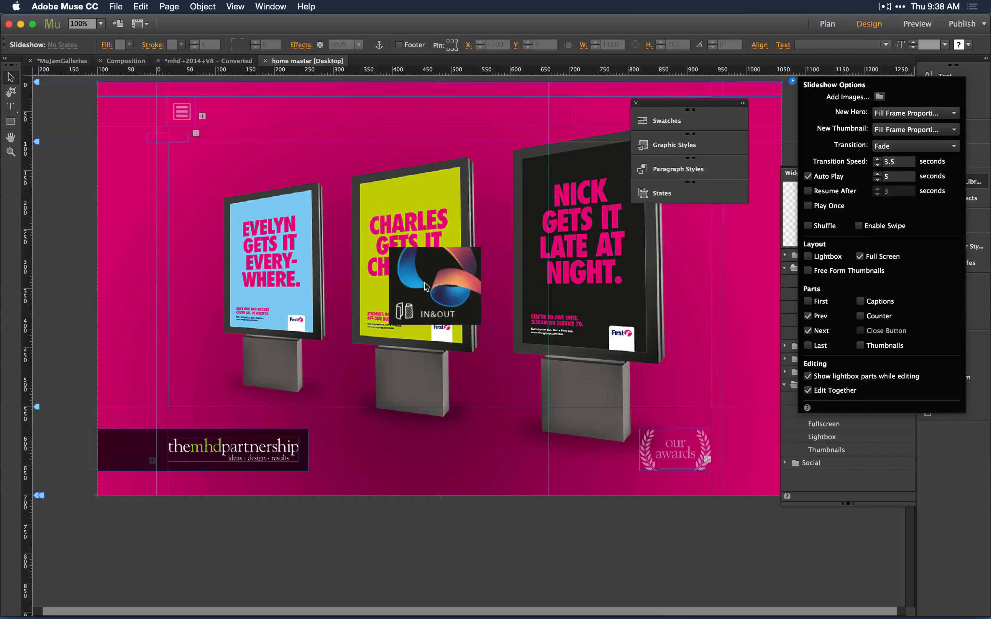
left_click(426, 265)
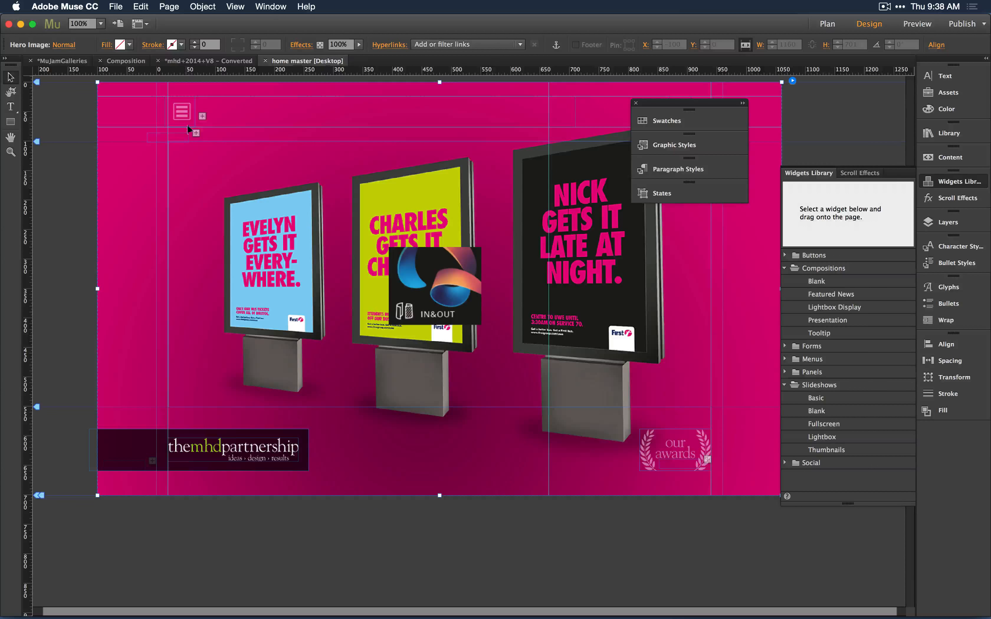
left_click(176, 113)
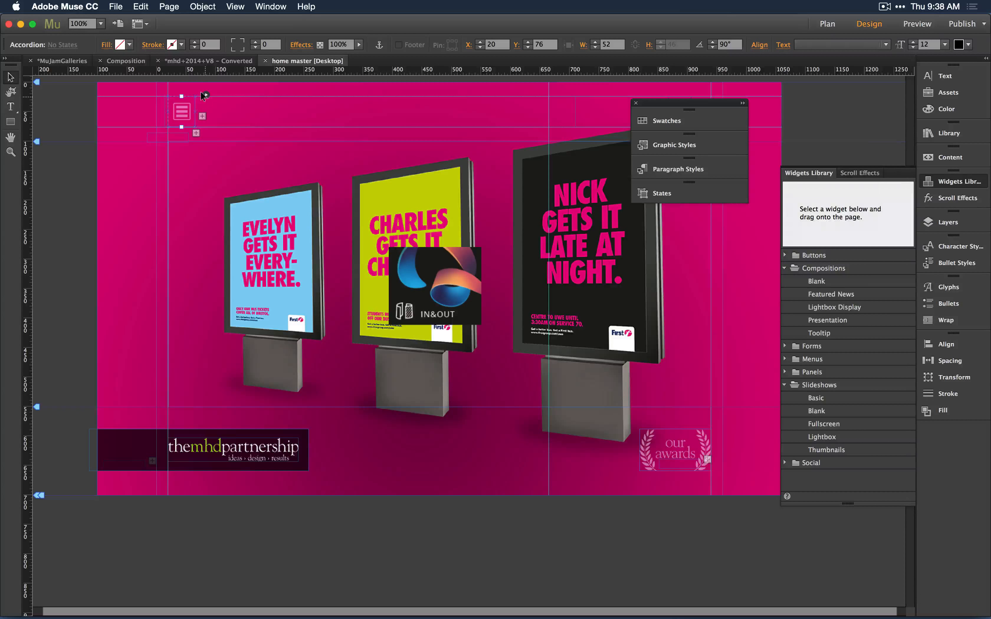
left_click(206, 95)
left_click(182, 110)
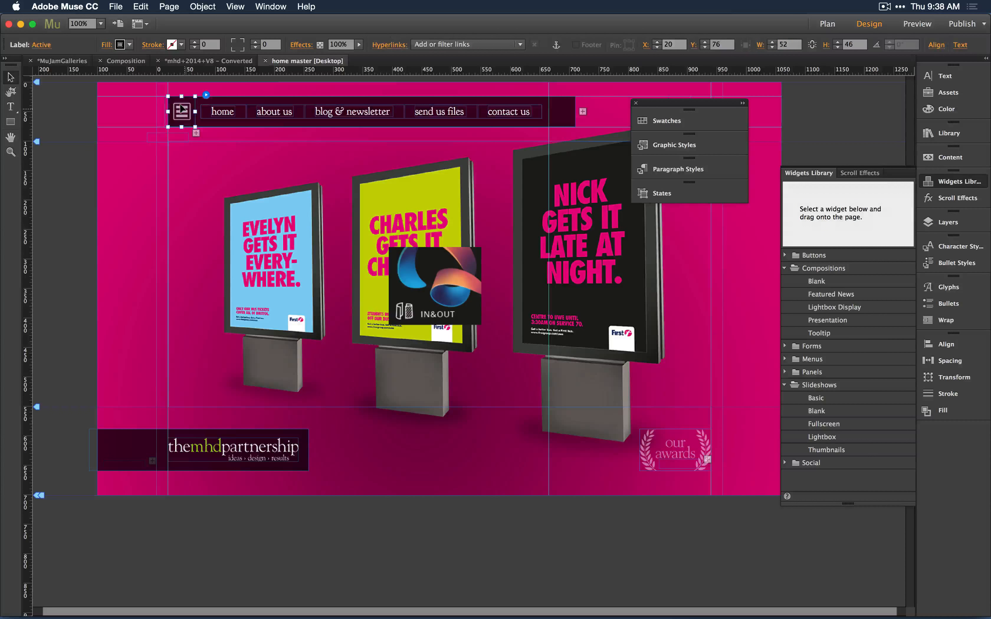
left_click(181, 109)
left_click(182, 110)
left_click(182, 110)
left_click(181, 110)
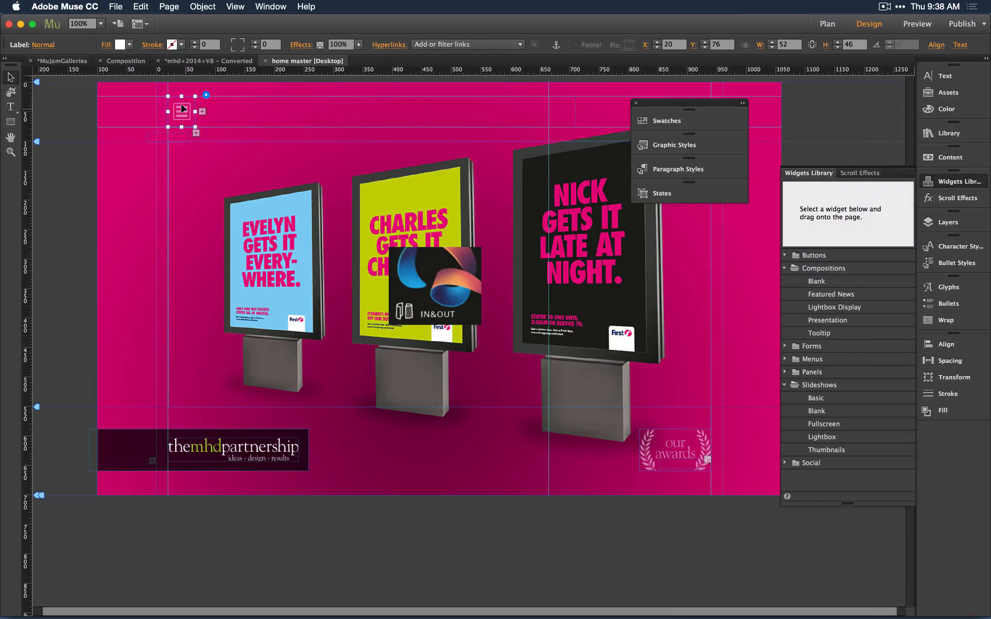
left_click(213, 160)
left_click(179, 110)
left_click(139, 217)
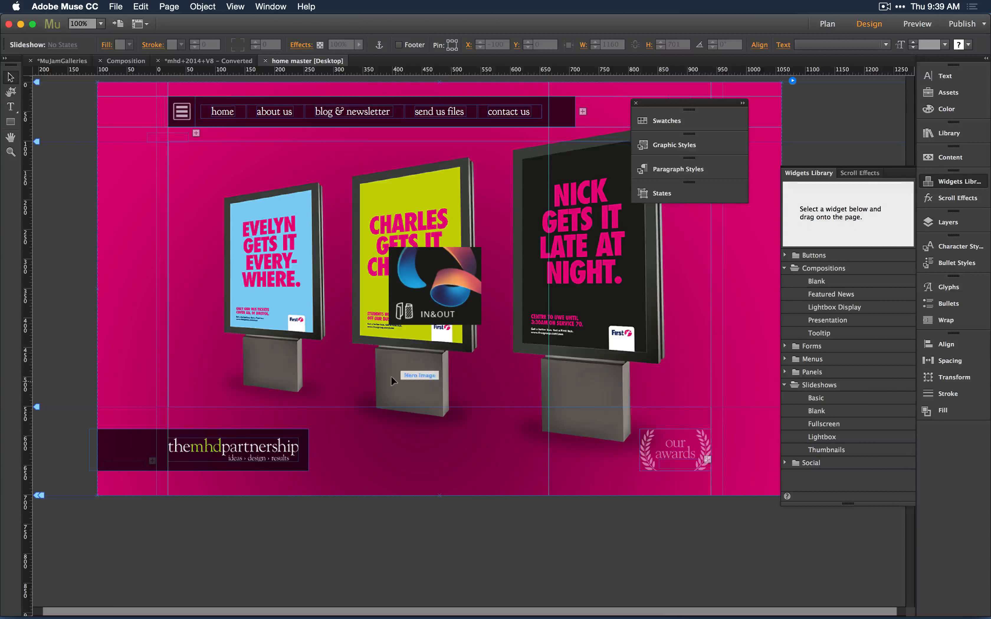
key("super+w")
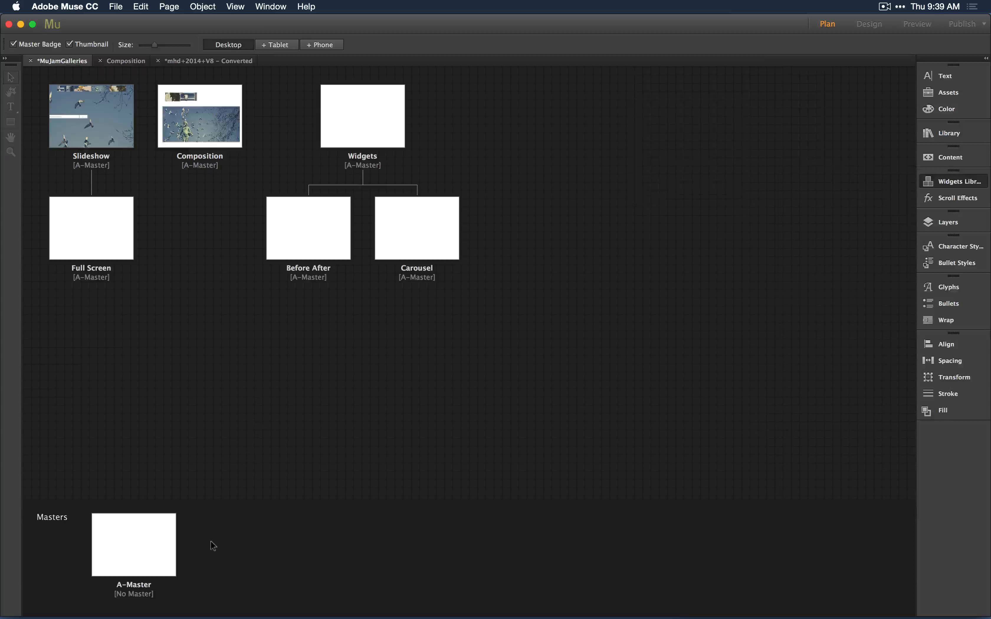
Examine the mhd site's master pages and open the contact us page to inspect its layout.
left_click(180, 61)
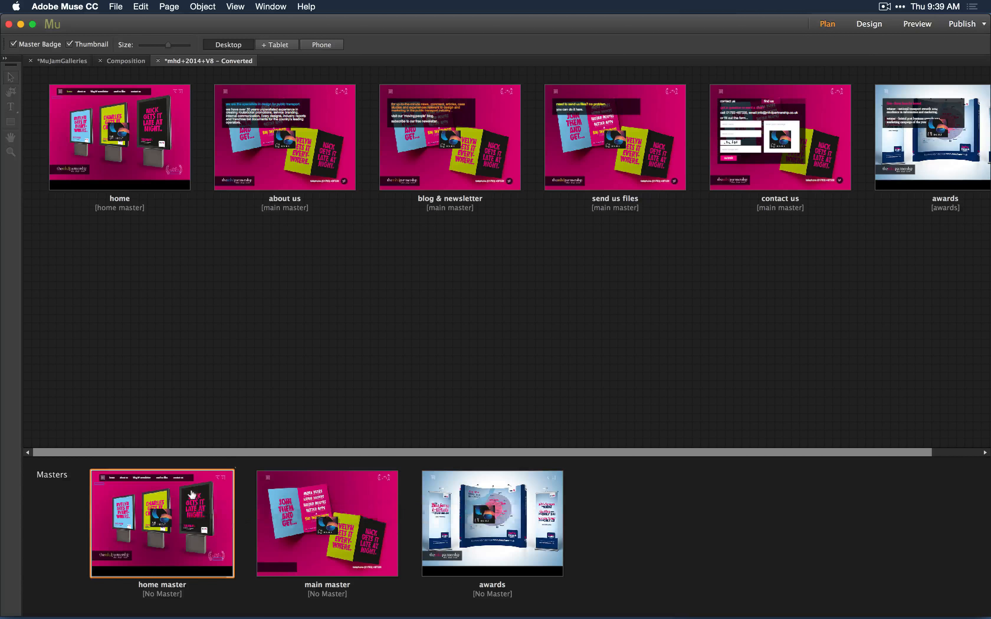
mouse_move(179, 516)
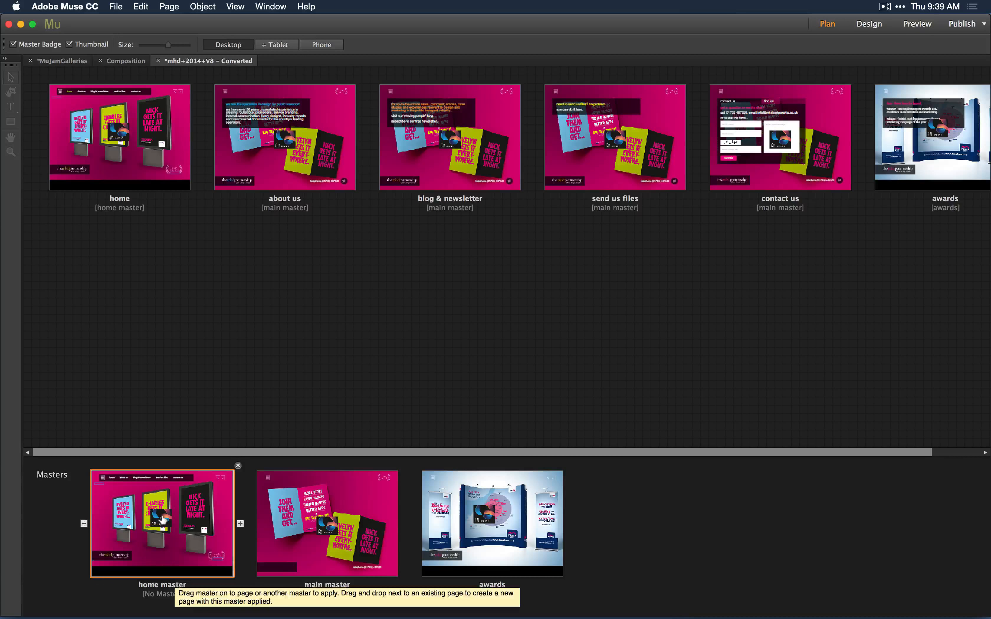
left_click_drag(163, 519, 116, 211)
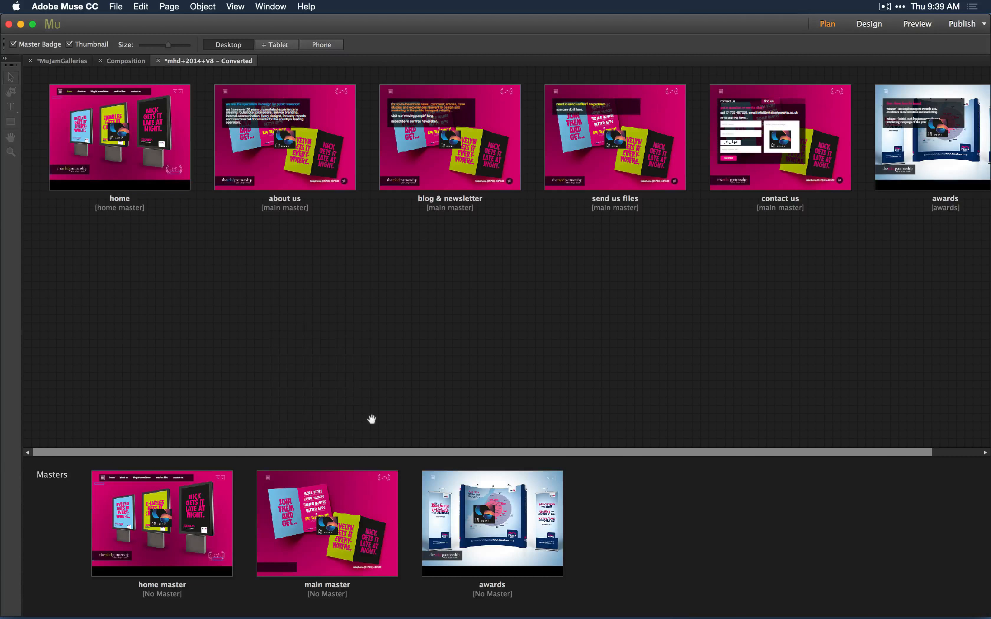
mouse_move(335, 533)
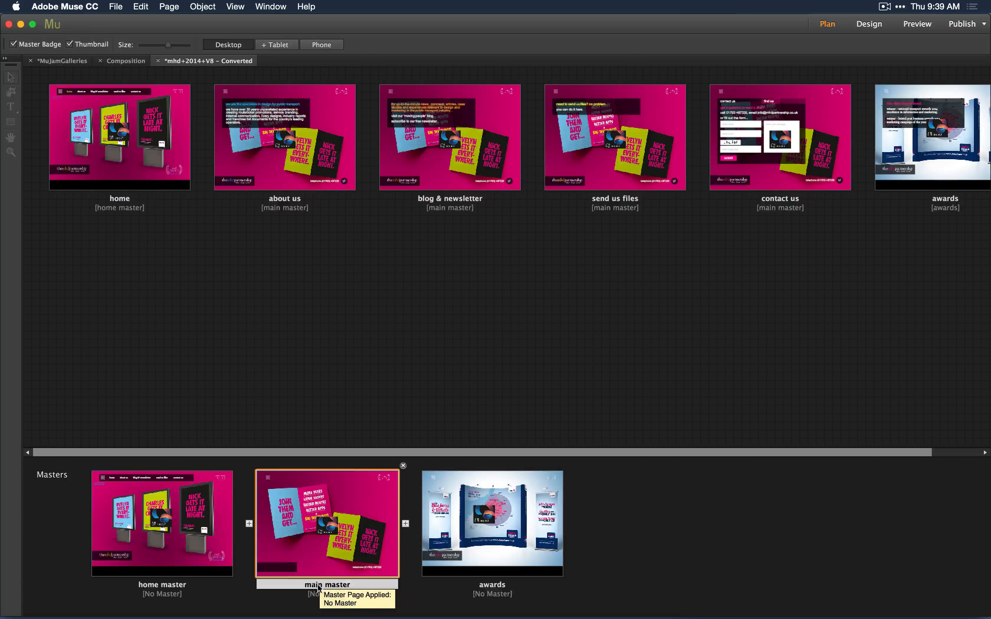
mouse_move(281, 143)
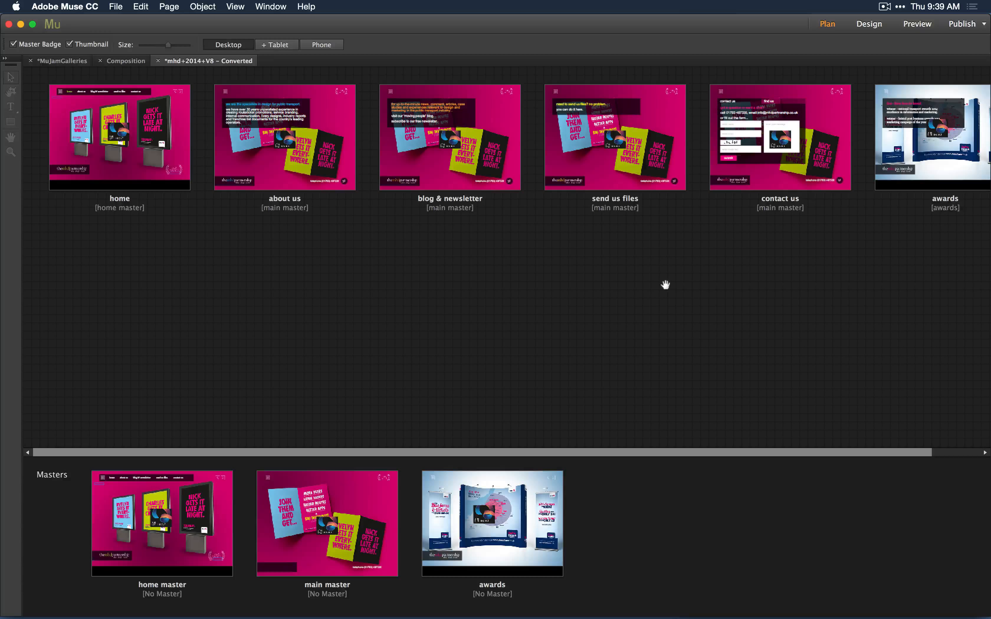
mouse_move(301, 504)
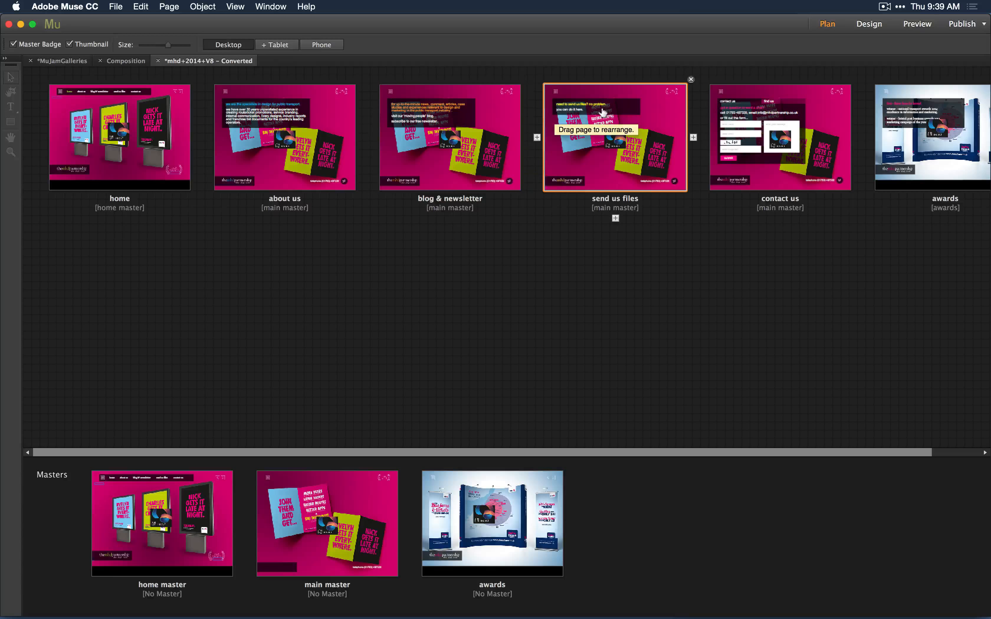
double_click(769, 107)
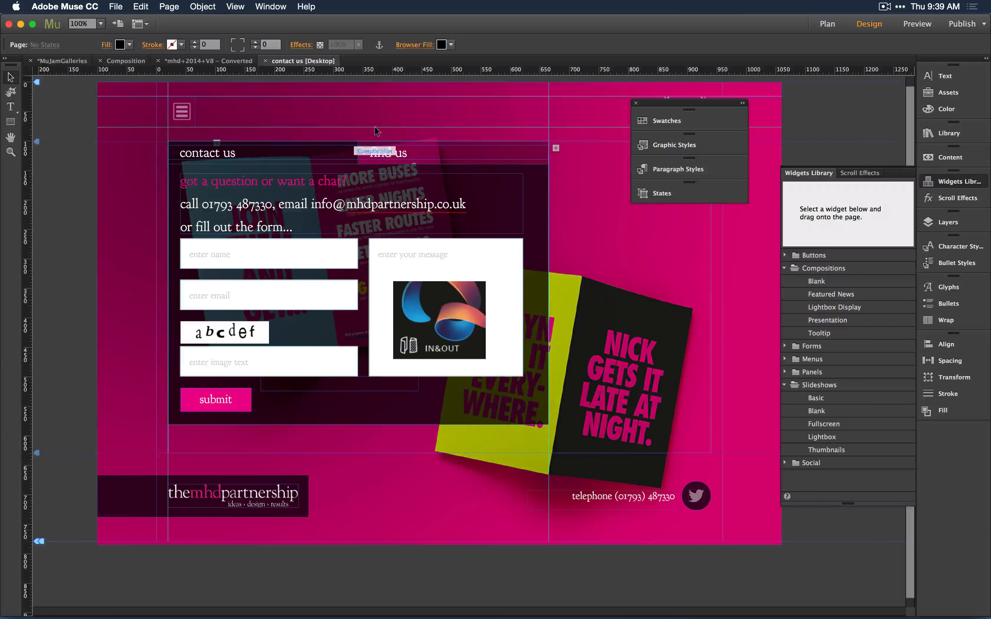
left_click(385, 145)
left_click(385, 148)
key("super+w")
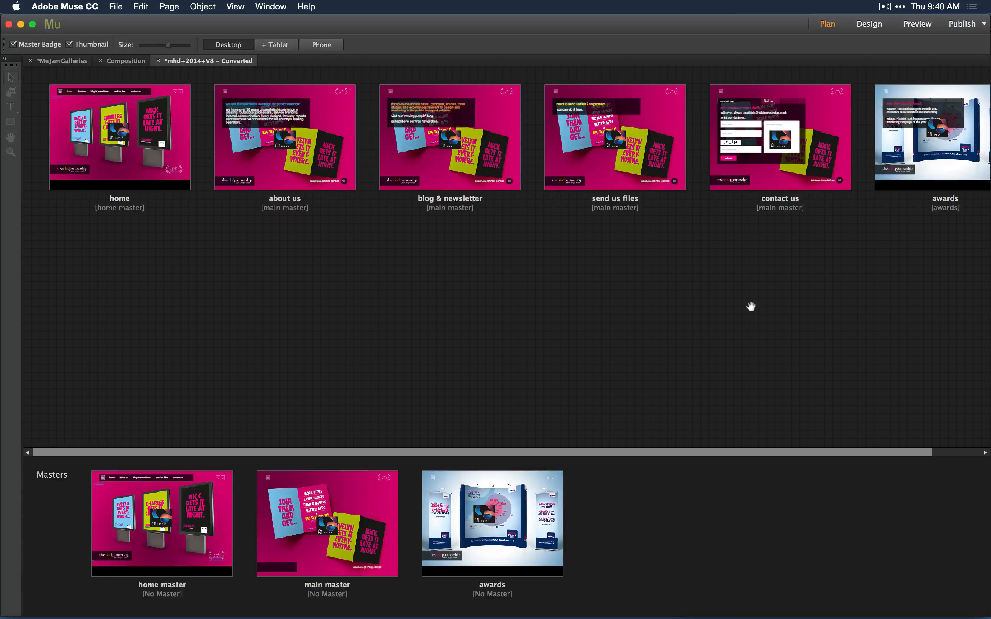
Return to the Composition page and delete the image from the first thumbnail trigger.
left_click(126, 61)
left_click(281, 162)
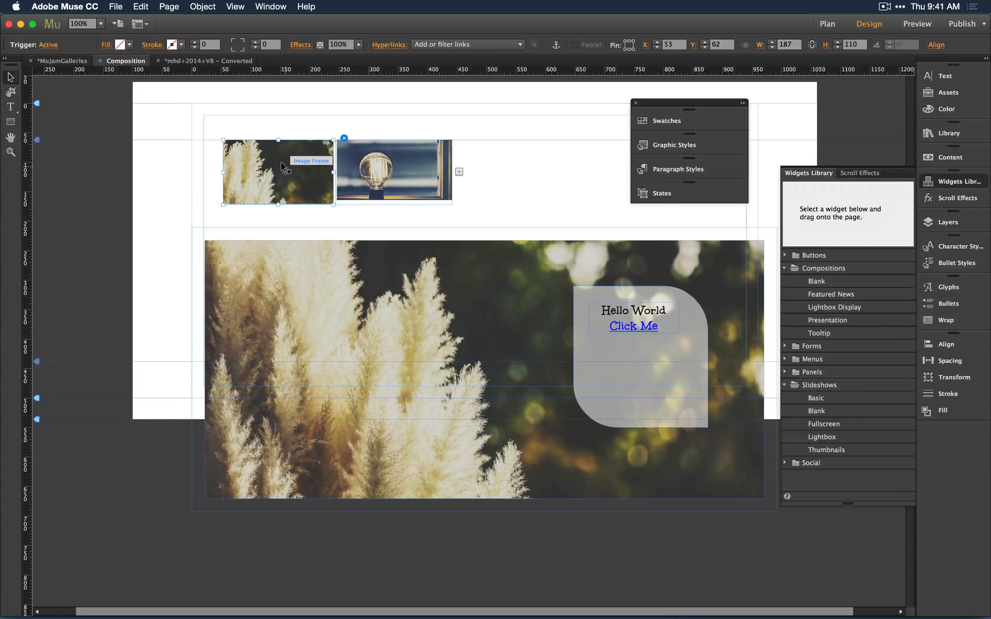
left_click(281, 162)
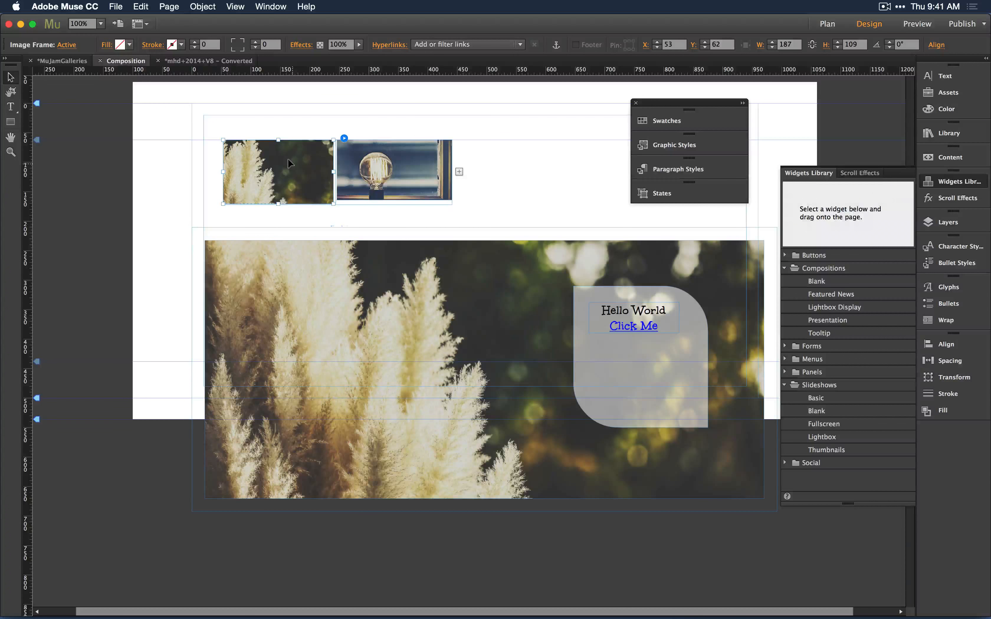
key("BackSpace")
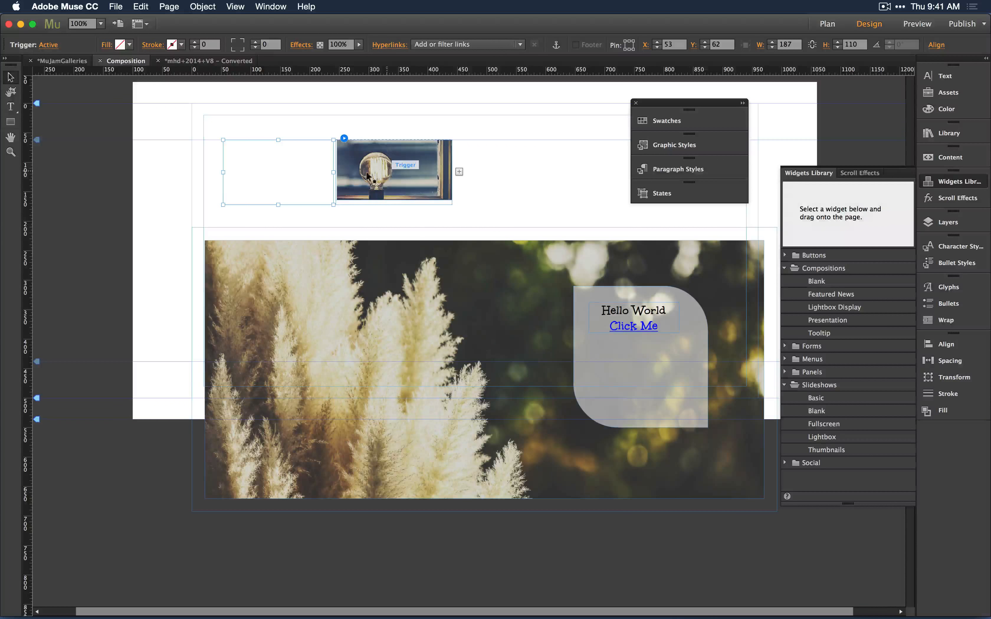
Enlarge the empty first trigger to about 146 px tall and widen it to the left.
left_click(270, 113)
left_click(258, 160)
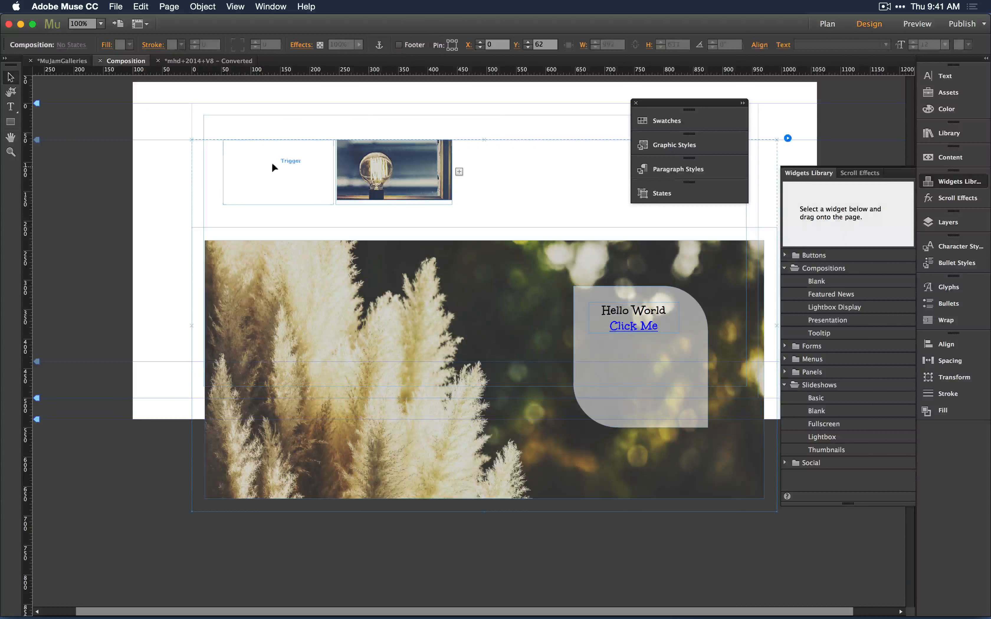
left_click(371, 157)
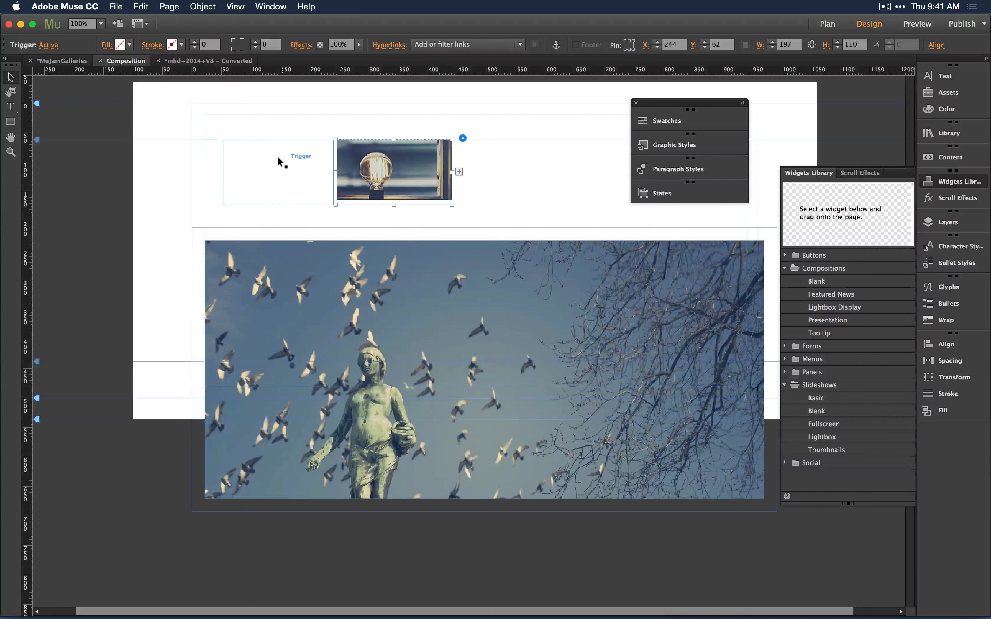
left_click(278, 158)
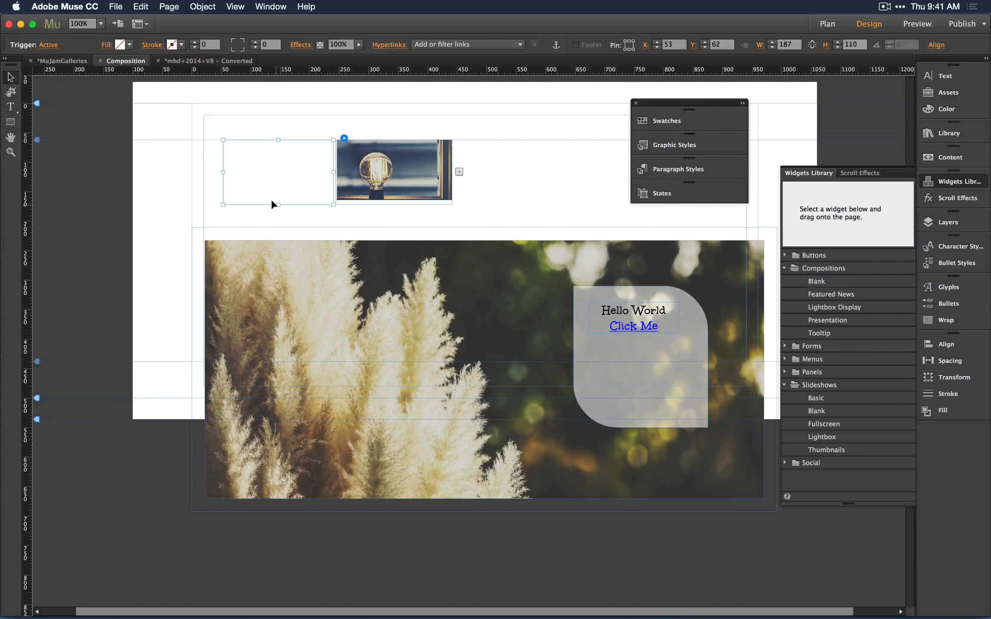
left_click_drag(277, 204, 276, 225)
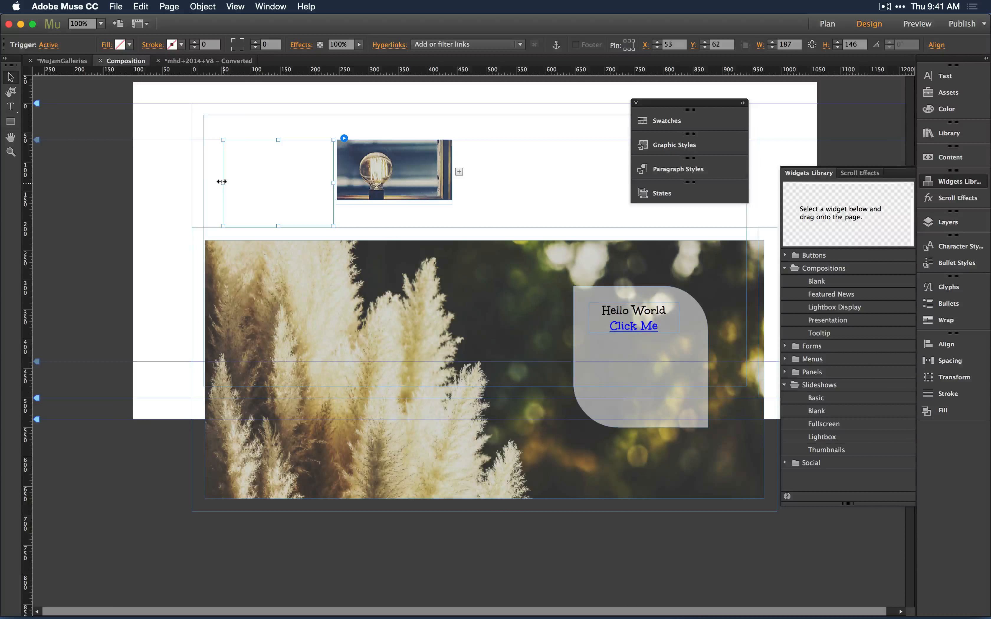
left_click_drag(221, 182, 202, 179)
left_click(495, 125)
key("super+d")
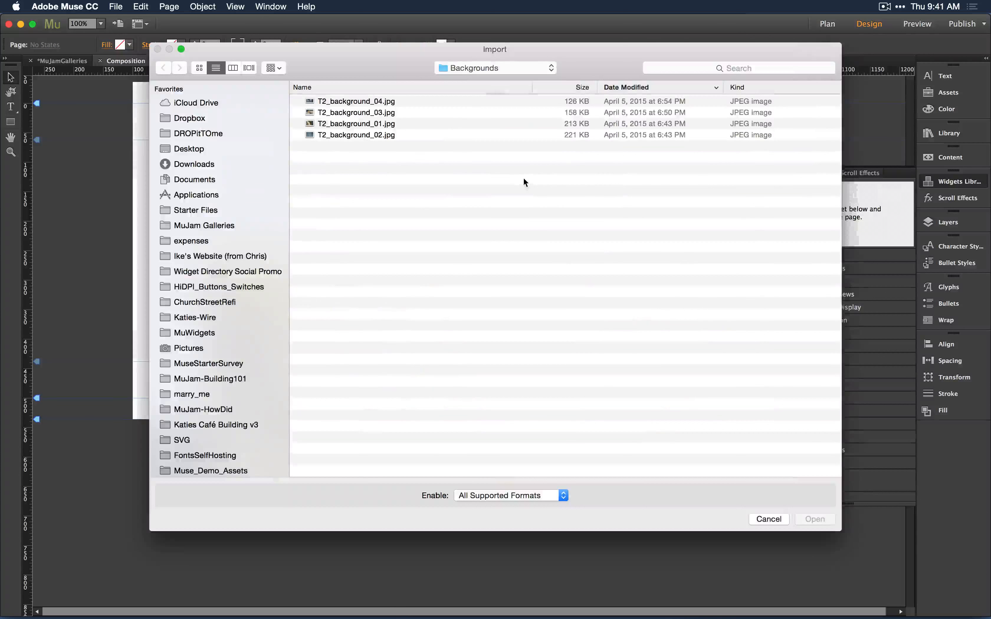
left_click(777, 519)
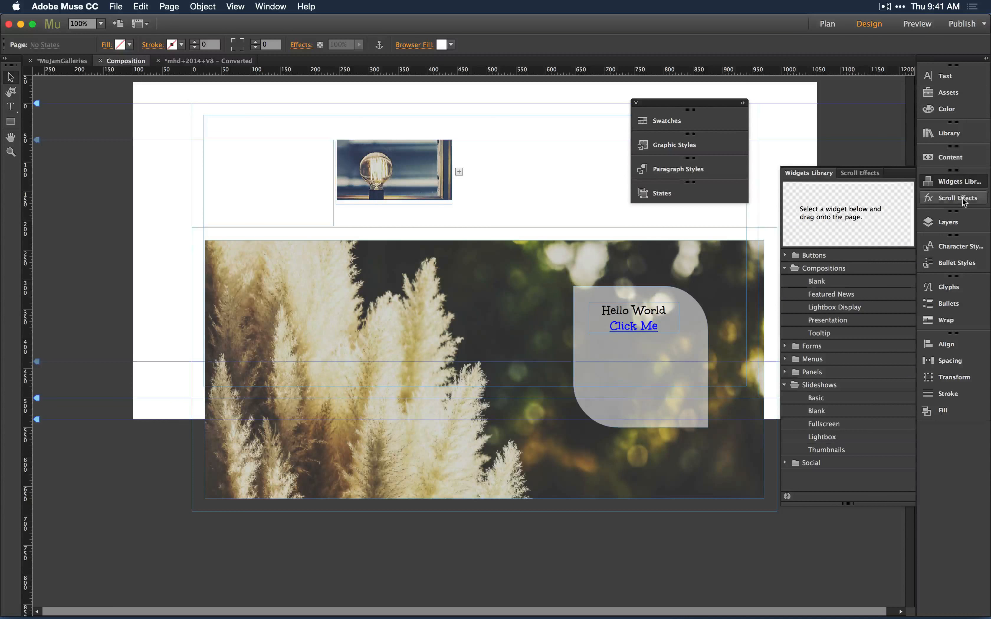
Place a State Button widget at the page's top-left and delete its circle icon.
left_click(785, 255)
left_click(828, 283)
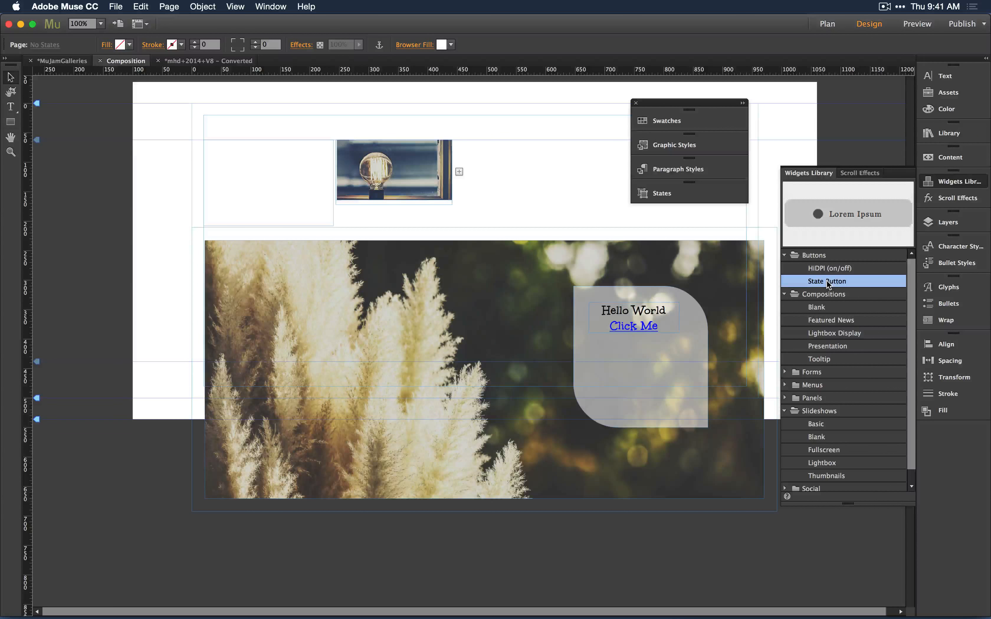
left_click_drag(828, 283, 138, 97)
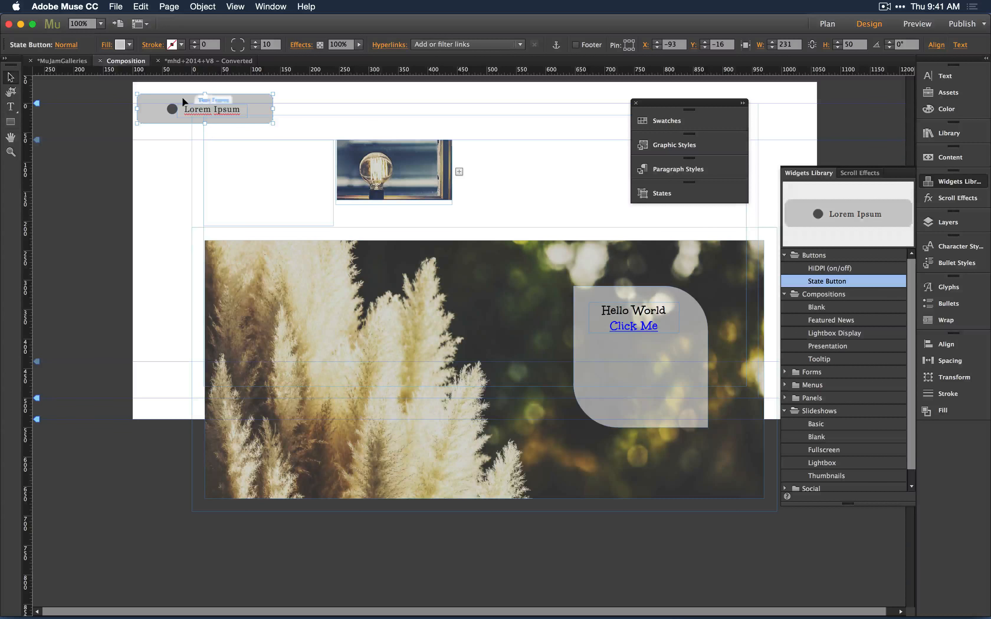
left_click(170, 107)
key("Delete")
left_click(211, 110)
key("Delete")
Draw a text frame above the thumbnails and enter the text "Hello World".
left_click(11, 107)
left_click_drag(317, 87, 430, 123)
type("Hellow")
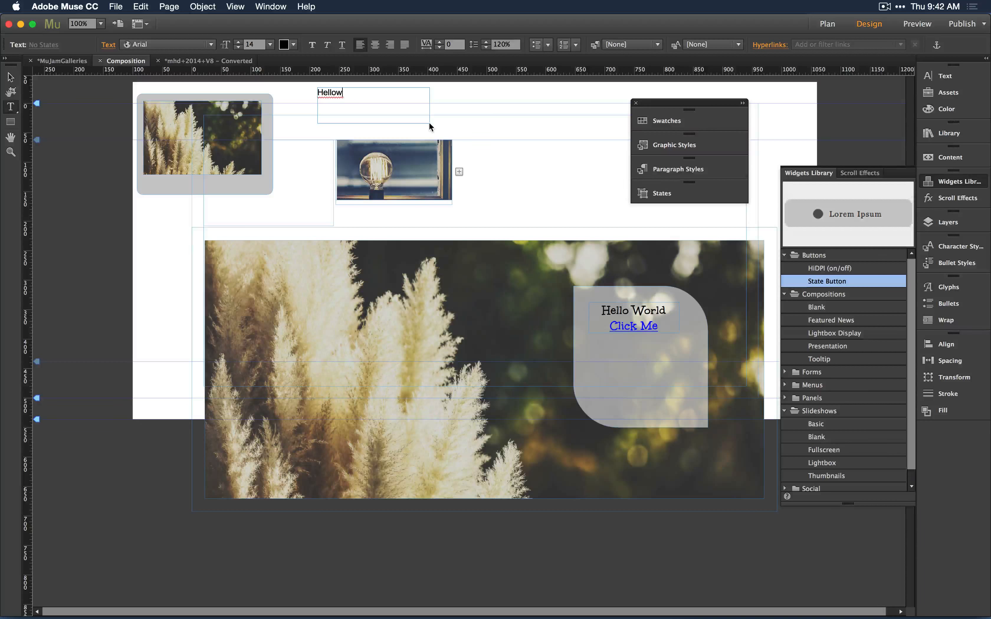
key("BackSpace")
type("World")
Format all the text as Unkempt Bold at 22 and center it in the frame.
key("super+a")
left_click(178, 46)
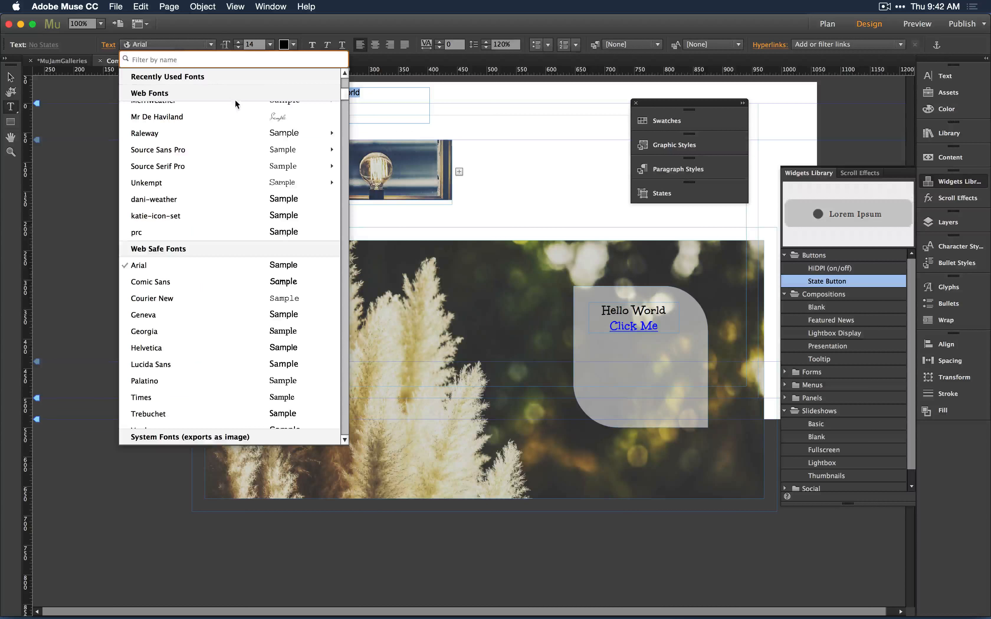
mouse_move(245, 183)
left_click(379, 182)
double_click(252, 44)
type("22")
key("Return")
left_click(376, 45)
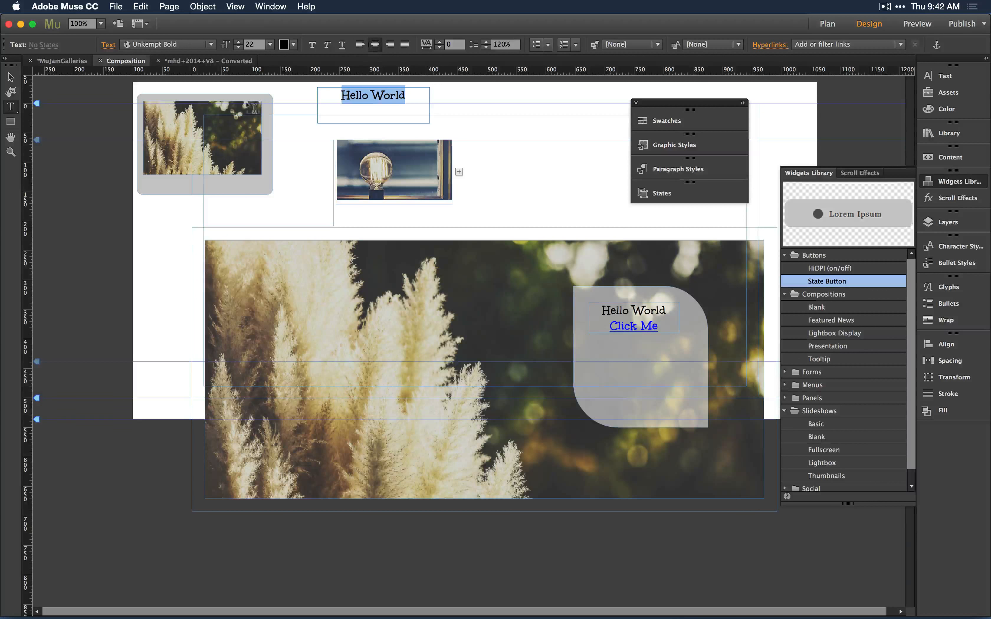
Move the Hello World text frame off the page to the left of the layout.
left_click(10, 77)
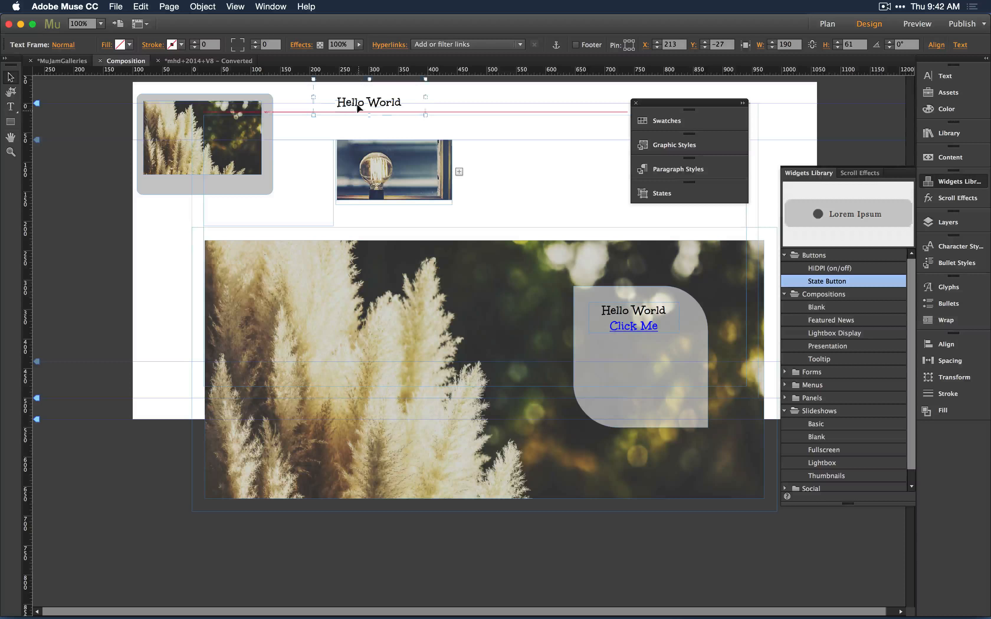
left_click_drag(358, 114, 357, 116)
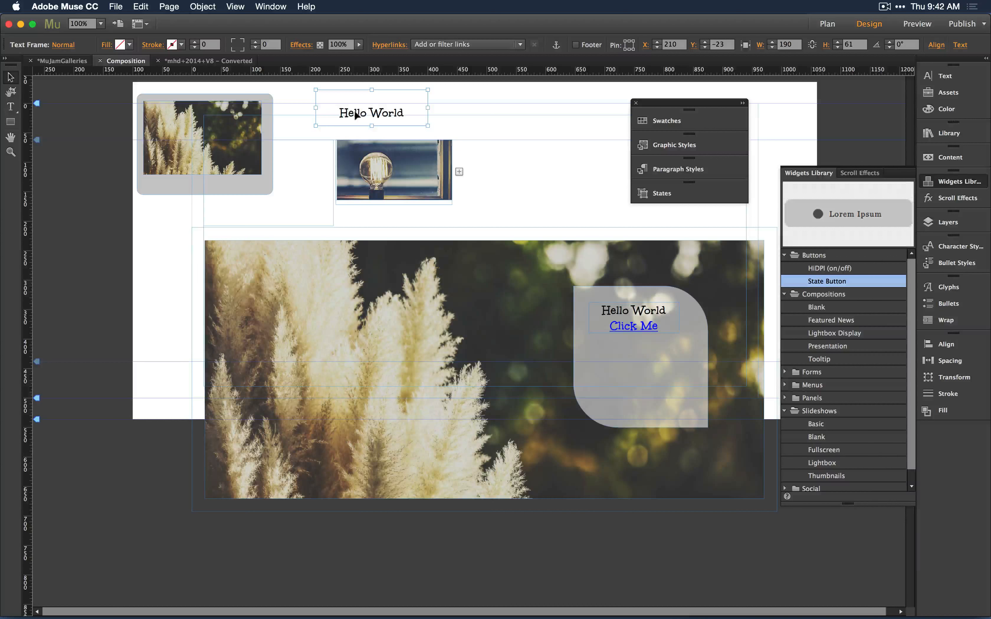
left_click_drag(356, 116, 70, 254)
Give the text frame's Rollover state a white fill at about 41% opacity, then review each of its states.
left_click(661, 193)
left_click(552, 228)
left_click(119, 44)
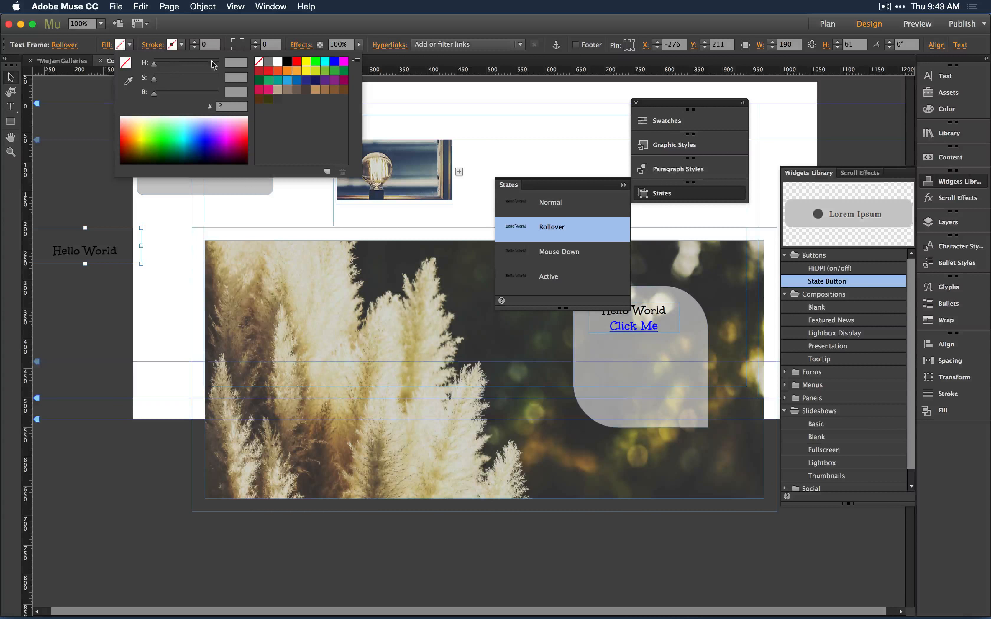
left_click(278, 61)
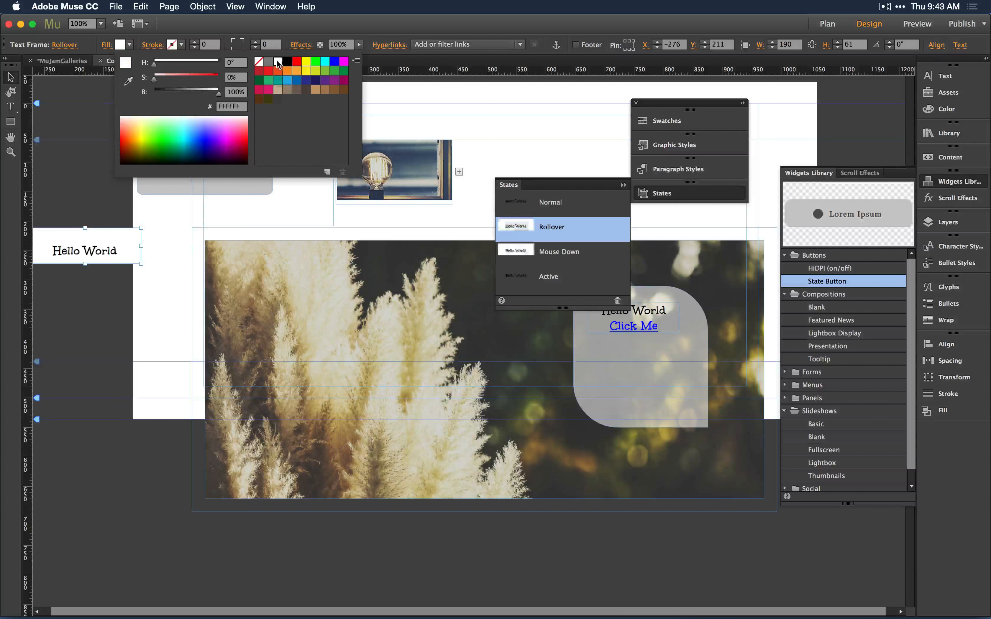
left_click(105, 45)
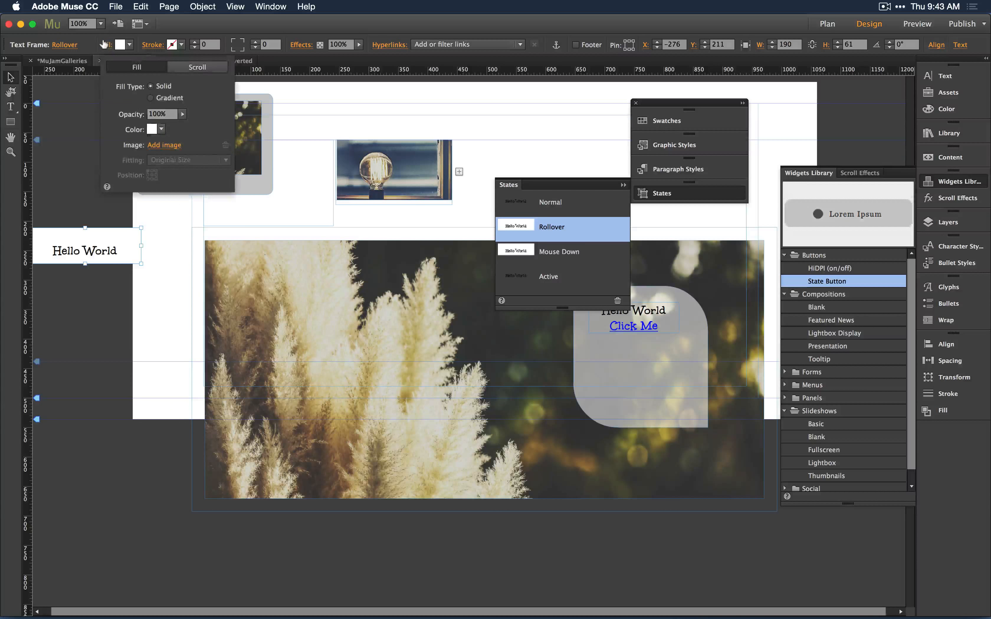
left_click(182, 114)
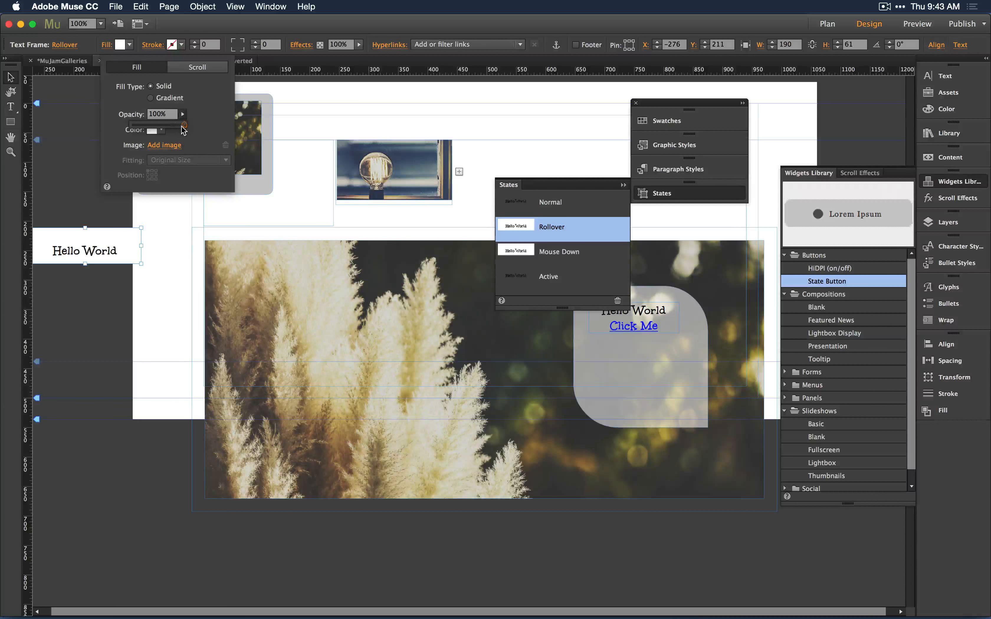
left_click_drag(182, 127, 152, 129)
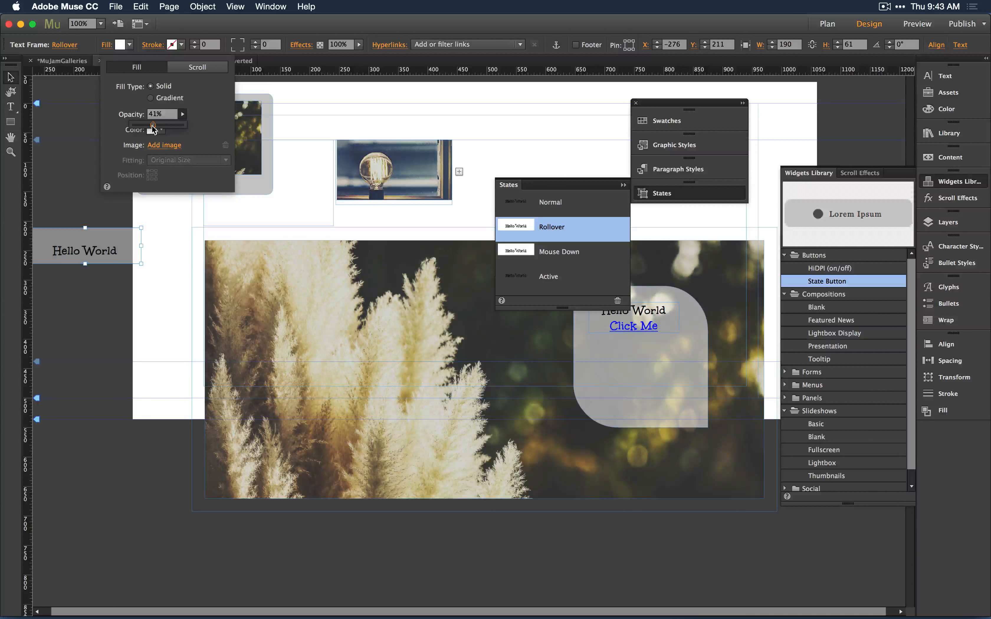
left_click(542, 203)
left_click(549, 229)
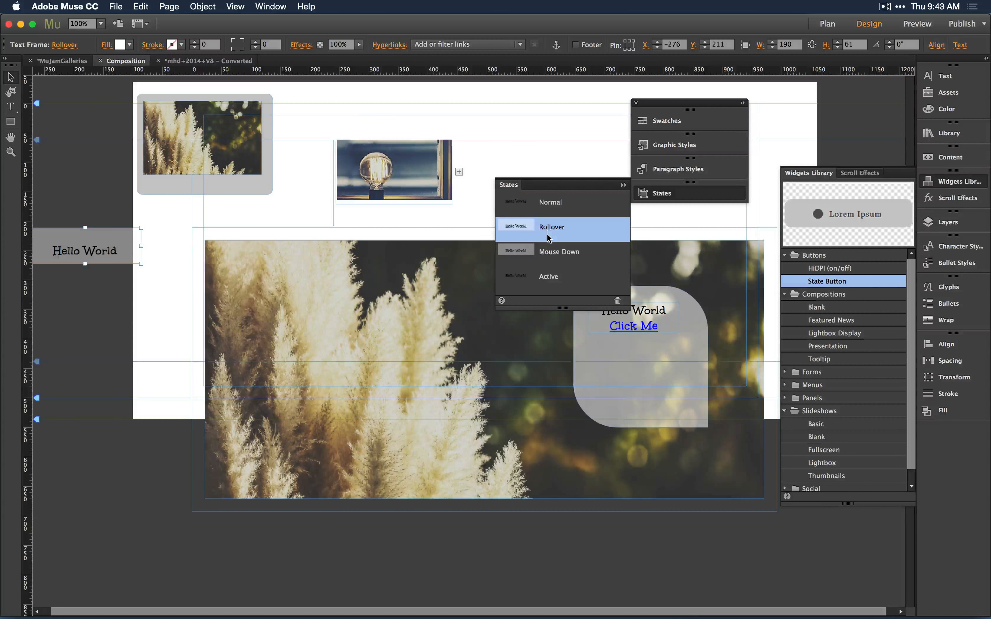
left_click(549, 253)
left_click(544, 277)
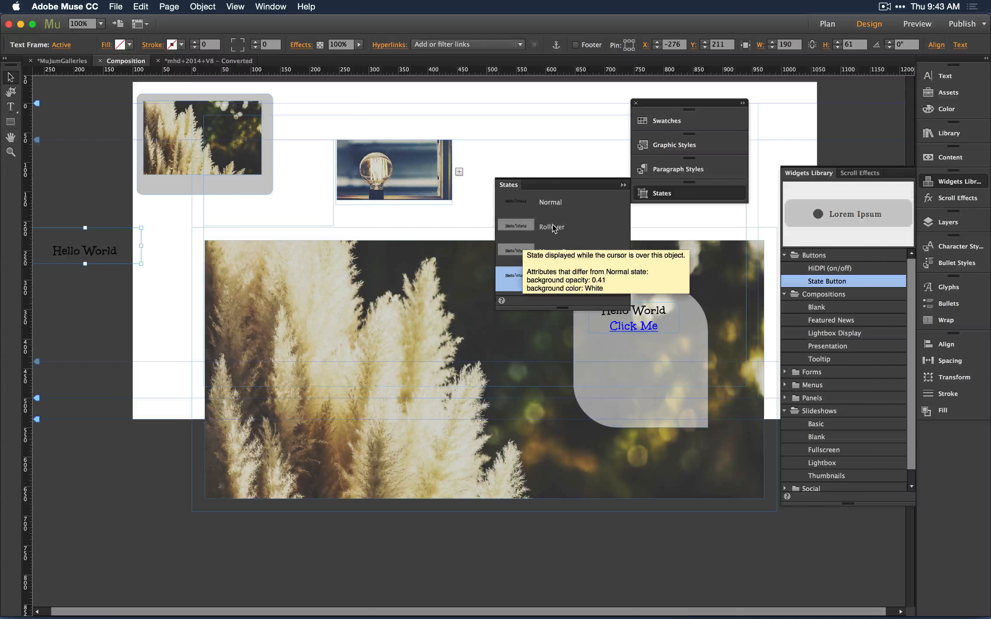
Move the text frame onto the state button's image and check the button's Normal, Rollover and Mouse Down states.
left_click_drag(84, 251, 200, 157)
left_click(202, 119)
left_click(524, 251)
left_click(523, 225)
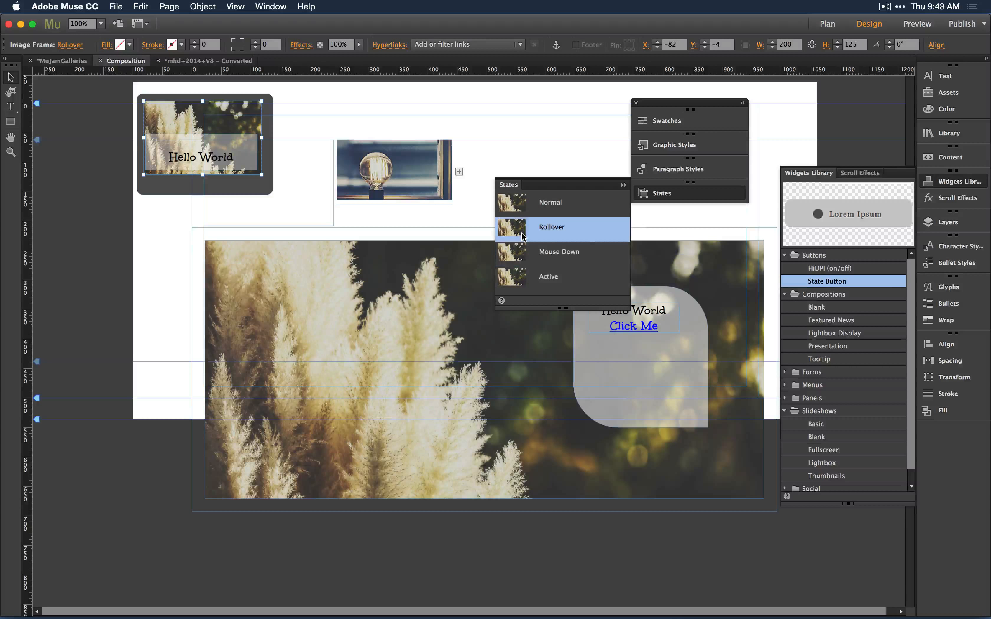
left_click(523, 201)
left_click(523, 228)
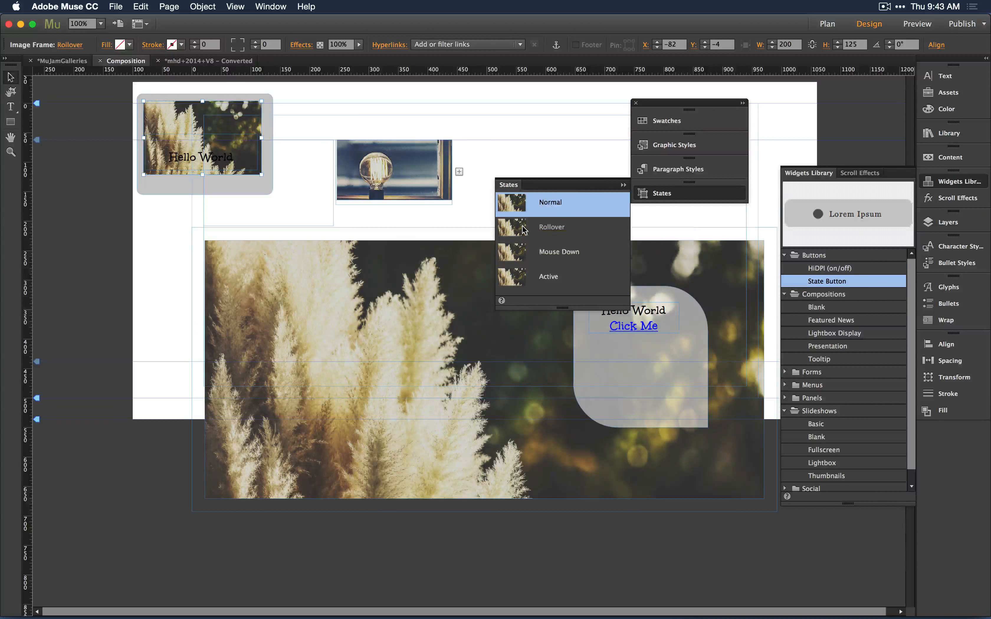
left_click(517, 258)
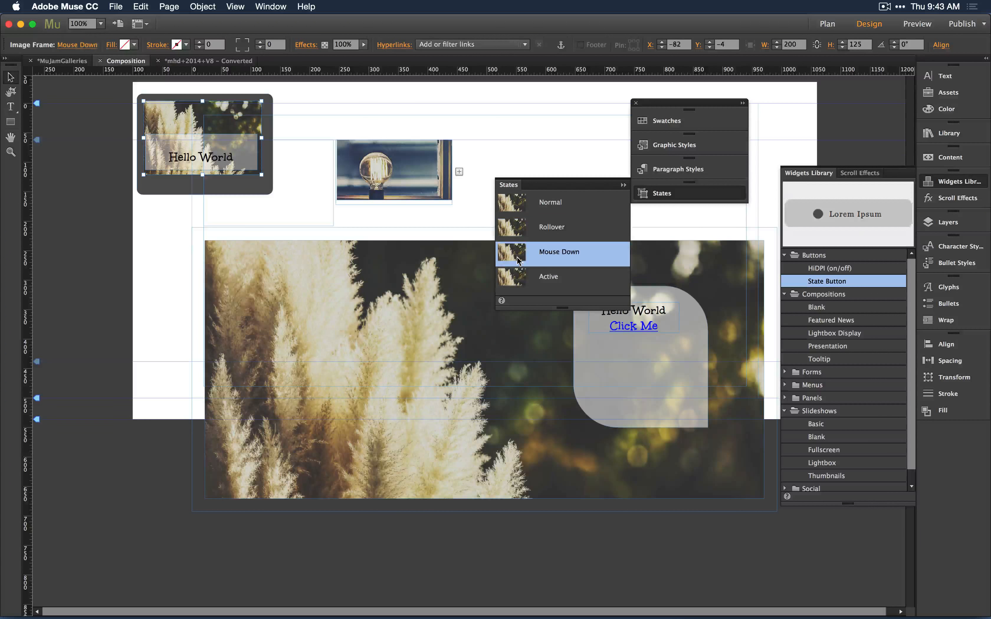
left_click(420, 109)
Close the Composition page and open the Widgets page from the site plan.
left_click(100, 61)
left_click(61, 63)
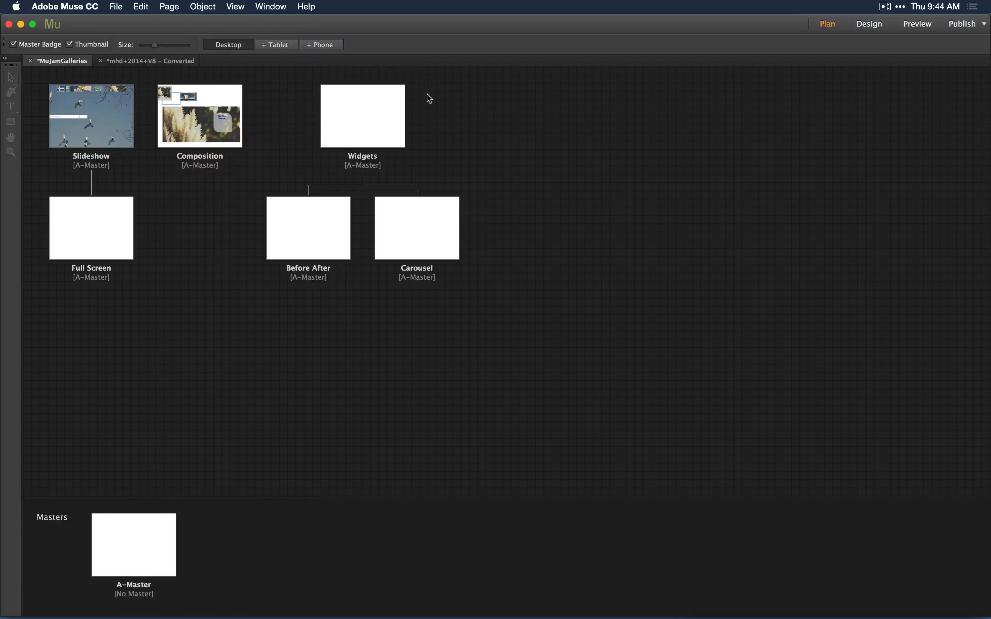
double_click(363, 119)
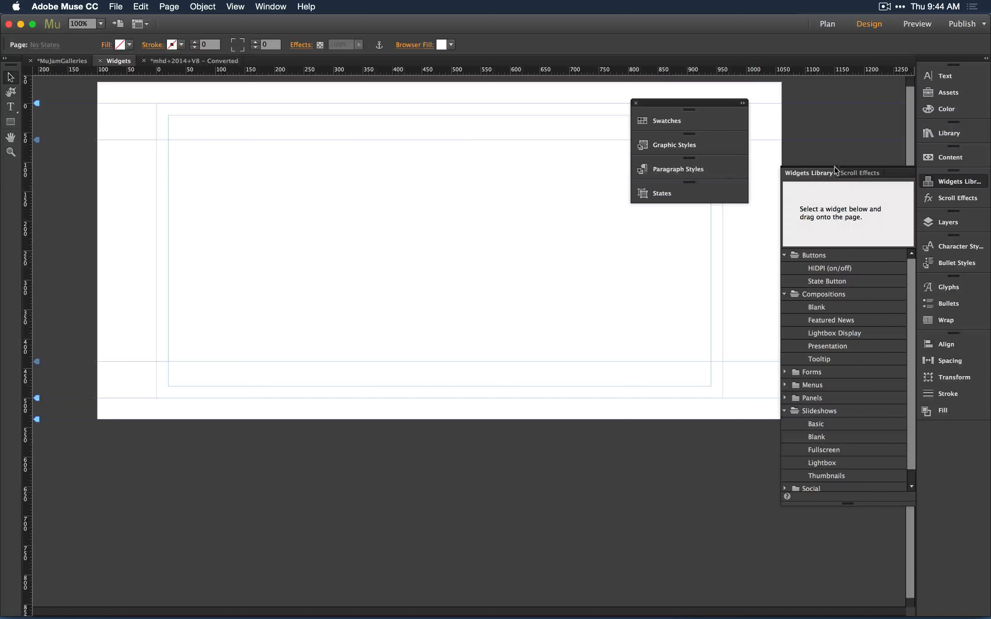
Filter the library for "gallery" and place the museGrid-Gallery-FX widget onto the Widgets page.
left_click(949, 133)
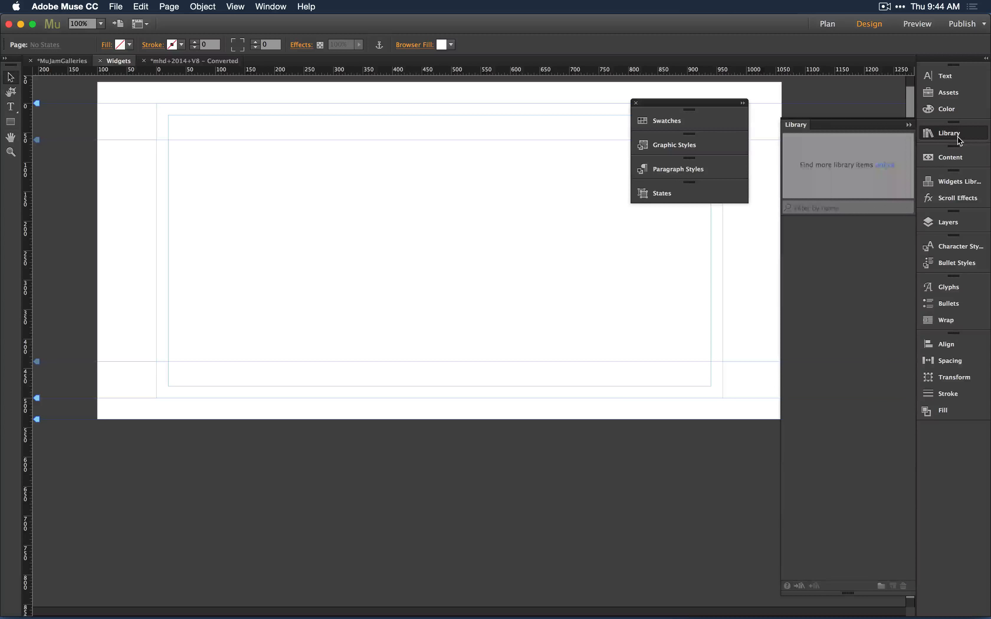
left_click(795, 225)
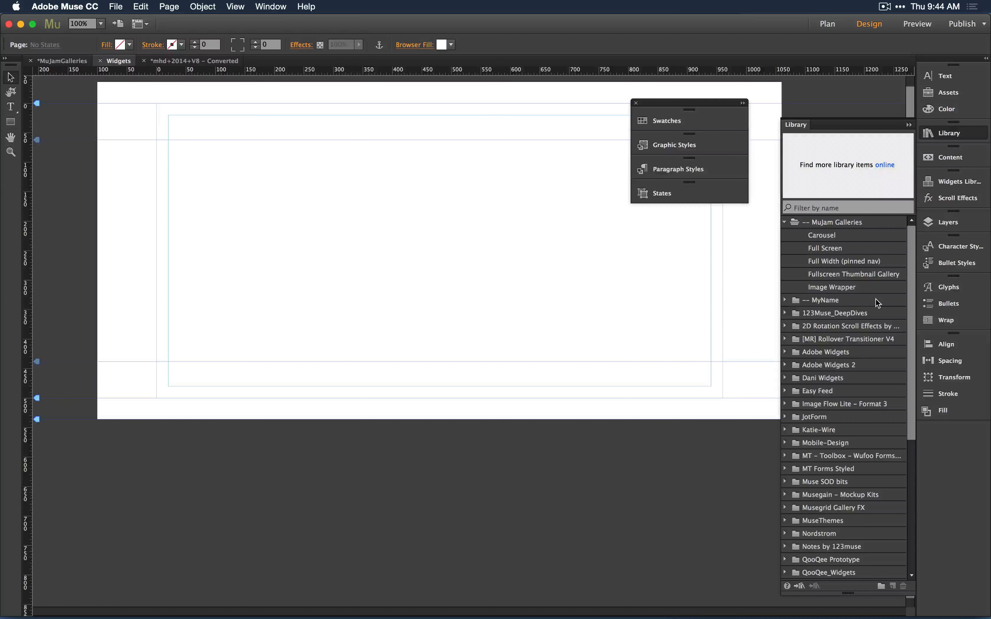
left_click(847, 208)
type("gallery")
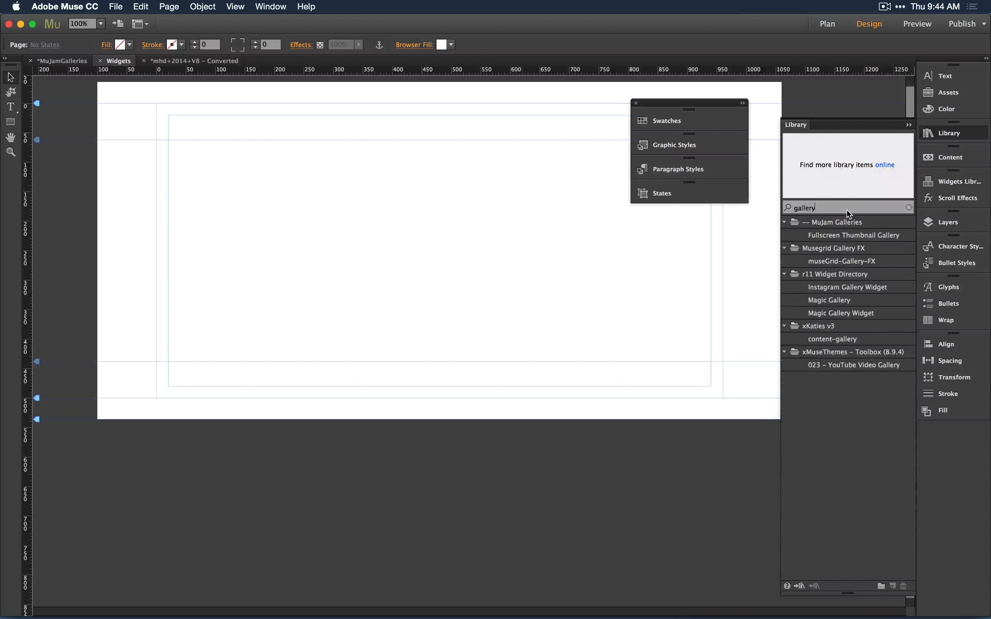
left_click(851, 262)
left_click_drag(855, 259, 243, 146)
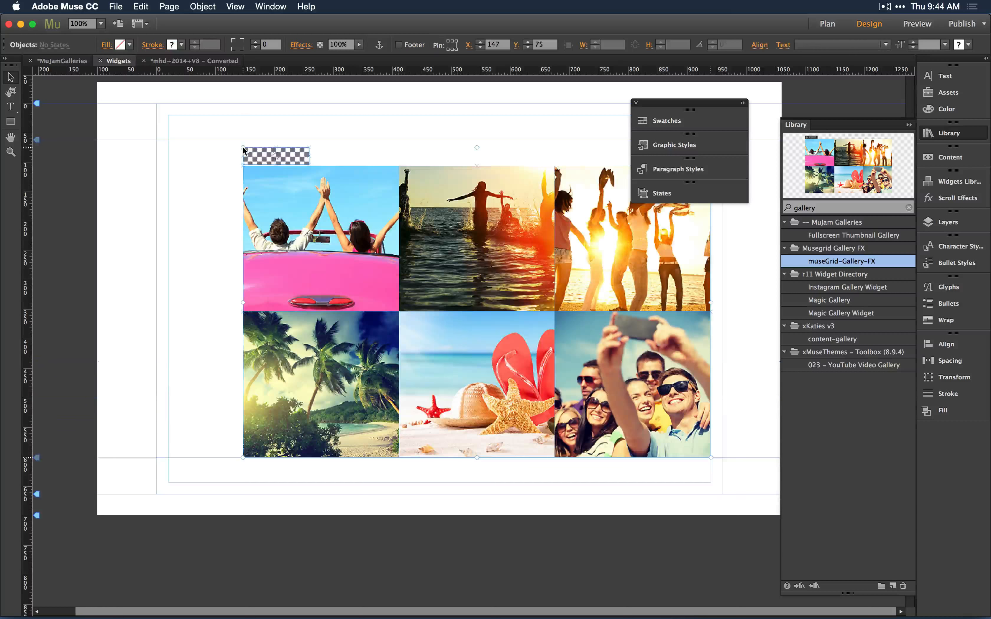
Move the floating Swatches, Styles and States panel group aside, clear of the gallery.
left_click(743, 105)
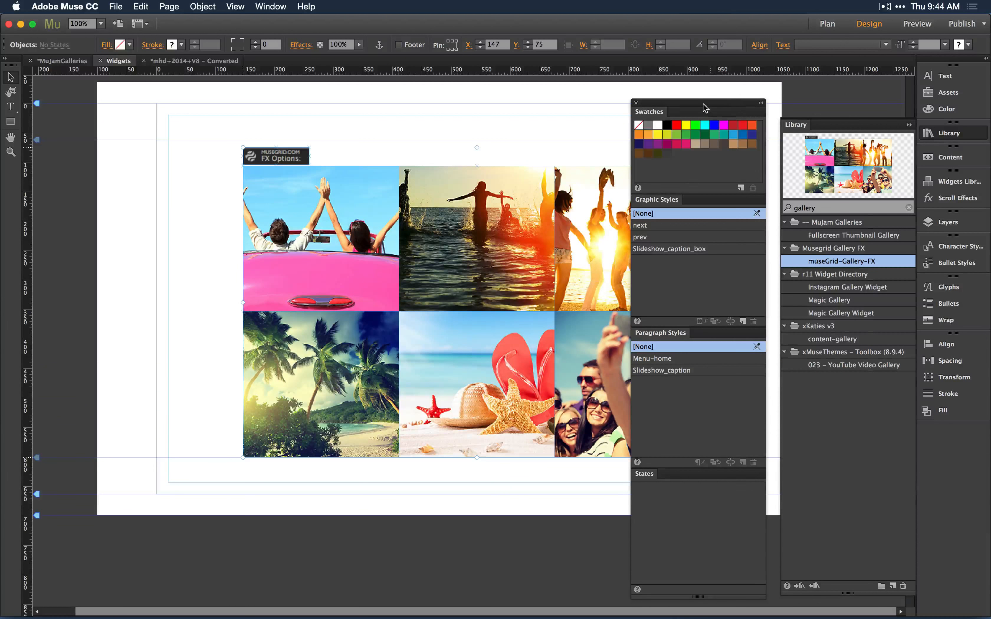
left_click_drag(705, 107, 114, 303)
left_click(797, 85)
left_click(477, 311)
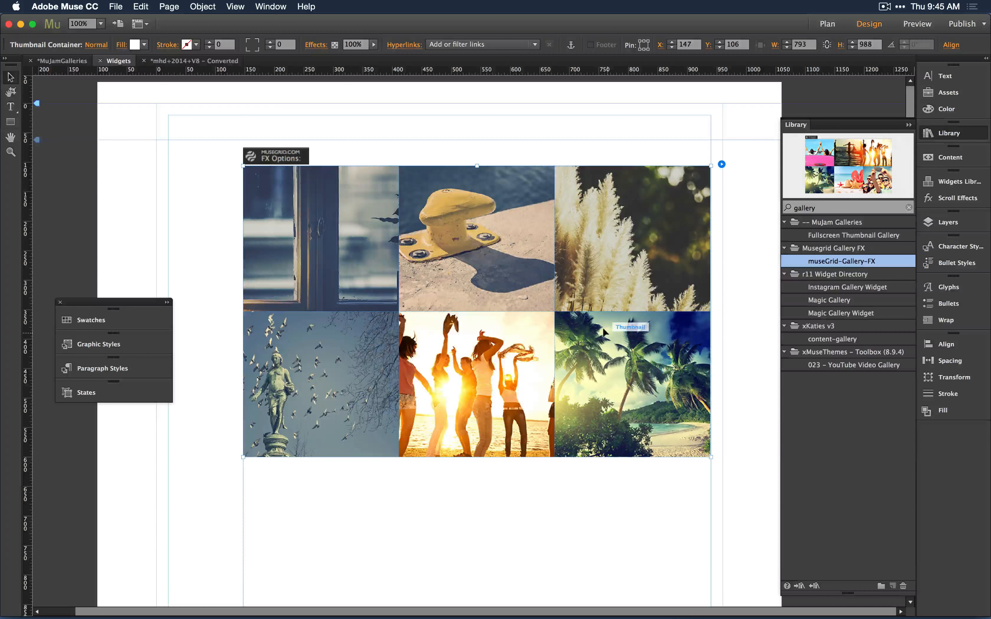
Open the gallery's Slideshow Options, then preview the Widgets page in the browser.
left_click(716, 165)
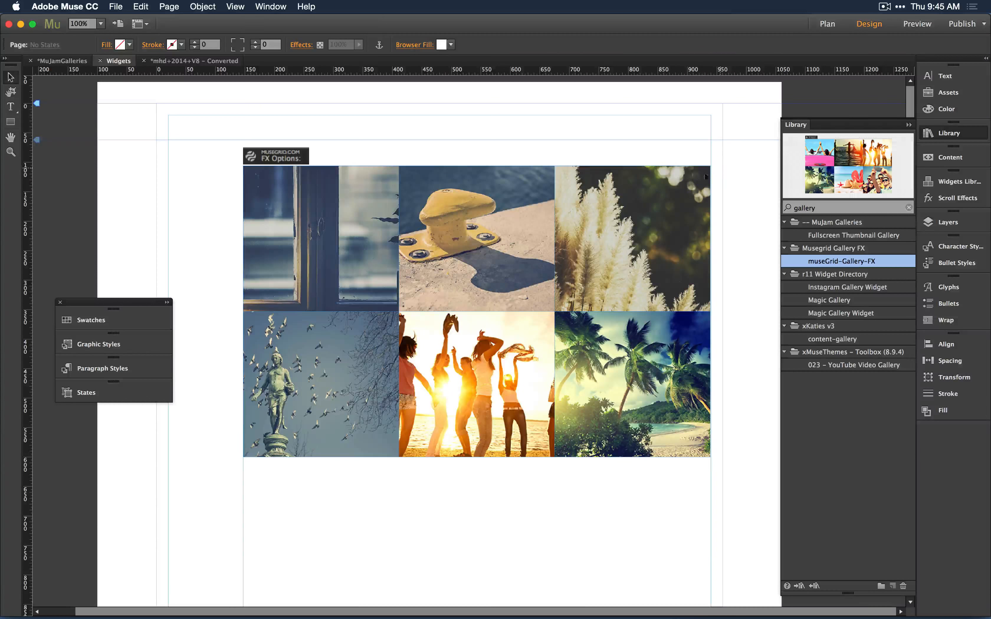
left_click(682, 185)
left_click(721, 165)
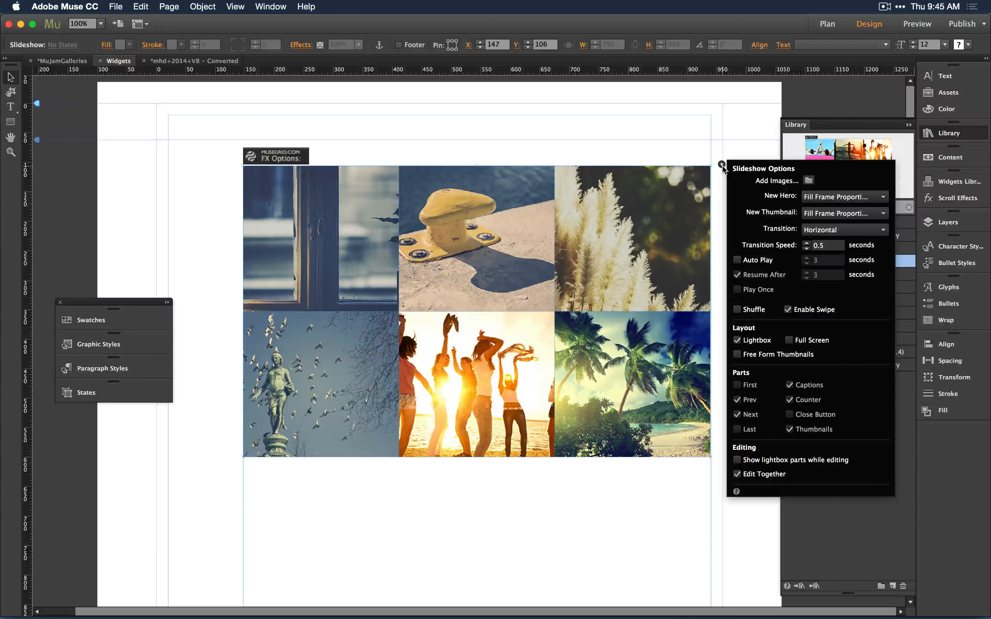
key("super+shift+e")
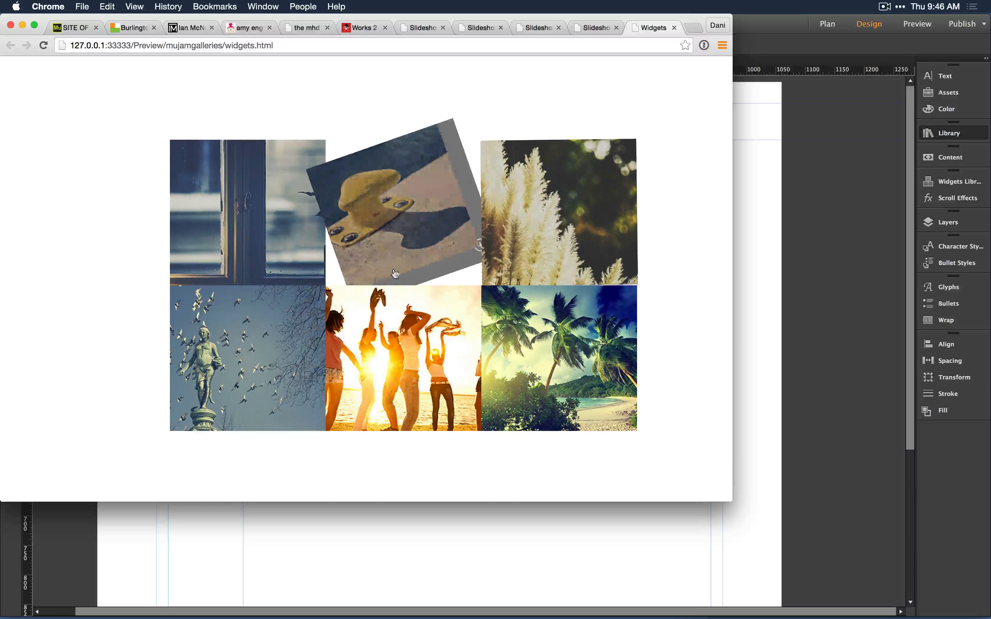
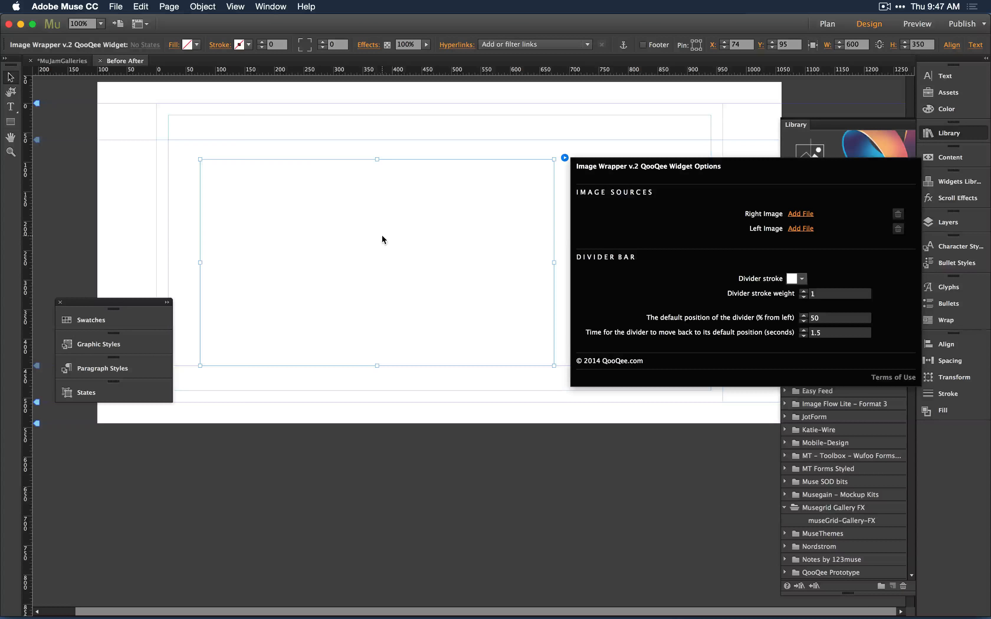
Move the Image Wrapper widget to the page's top-left and resize it to about 1040 × 411 px.
left_click_drag(382, 239, 316, 197)
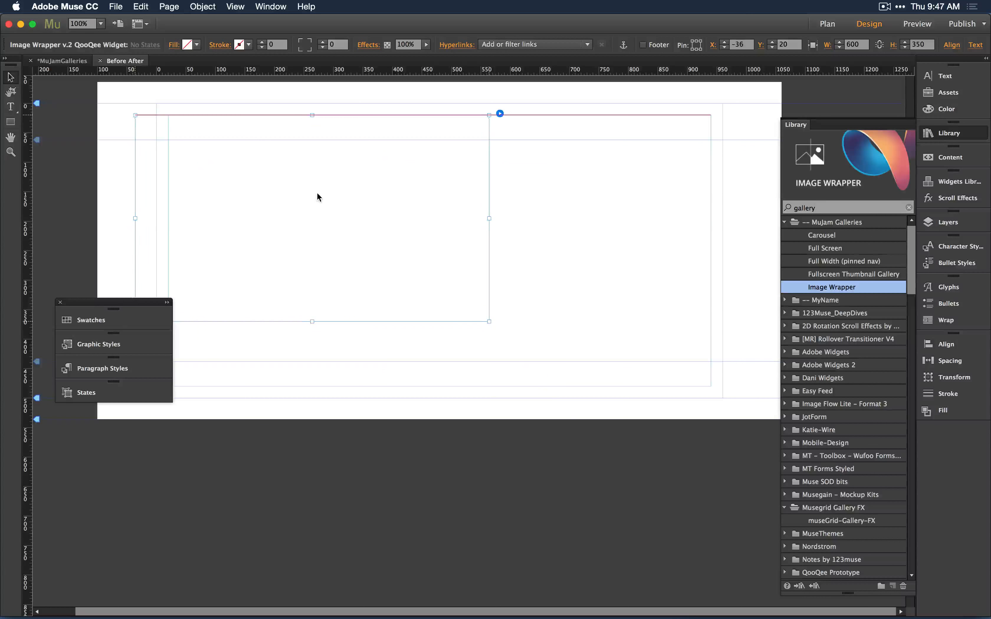
left_click_drag(489, 218, 749, 220)
left_click_drag(442, 321, 442, 358)
left_click(759, 113)
left_click(966, 166)
left_click(967, 181)
left_click(443, 96)
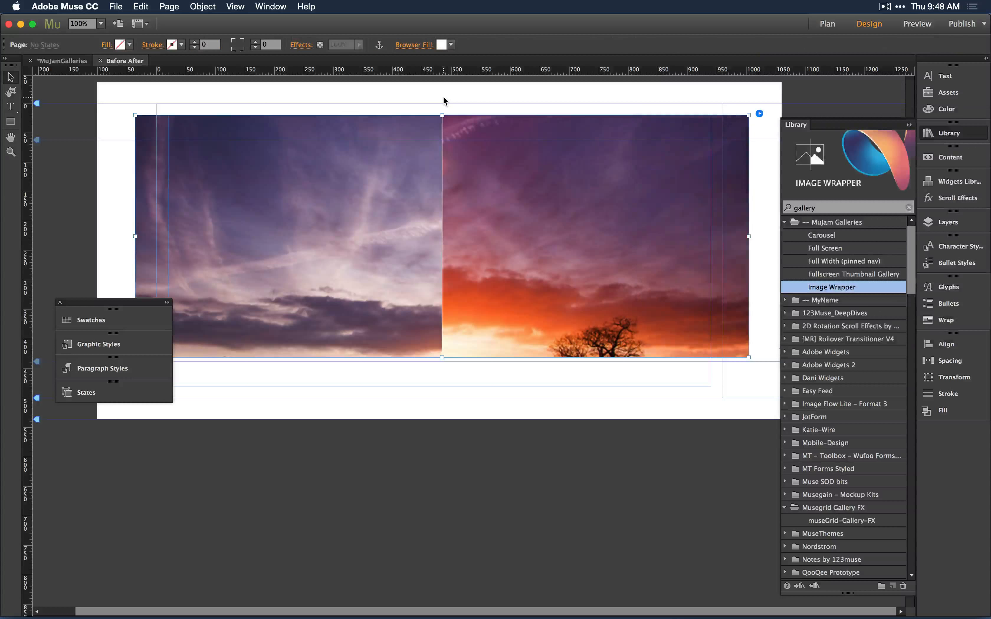
Preview the Before After page in the browser and return to the editor.
key("super+alt+e")
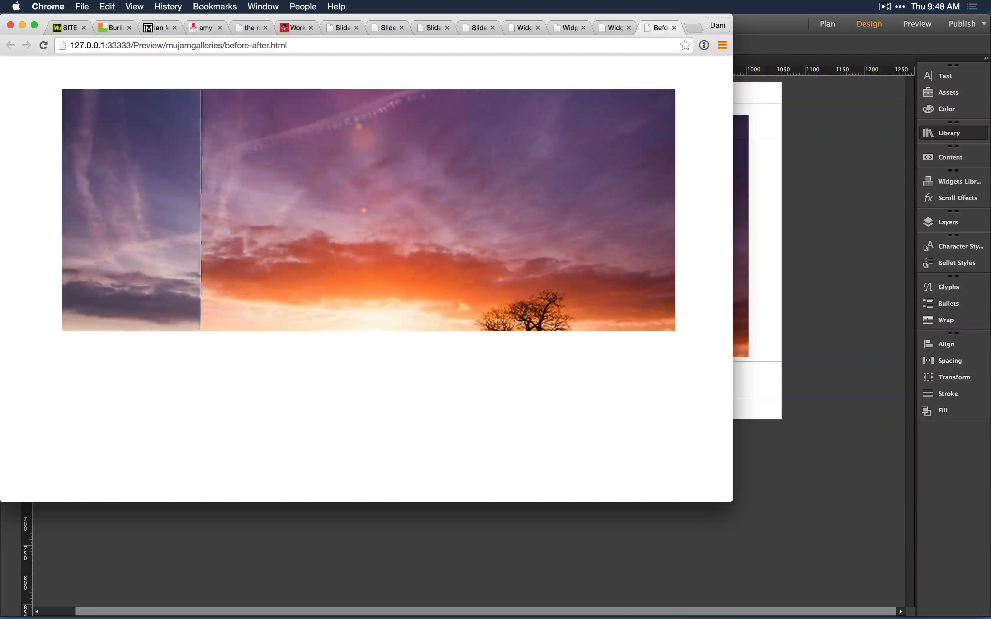
key("super+Tab")
Increase the Image Wrapper widget's height to about 672 px.
left_click(628, 278)
key("super+equal")
key("super+equal")
key("super+minus")
key("super+minus")
key("super+minus")
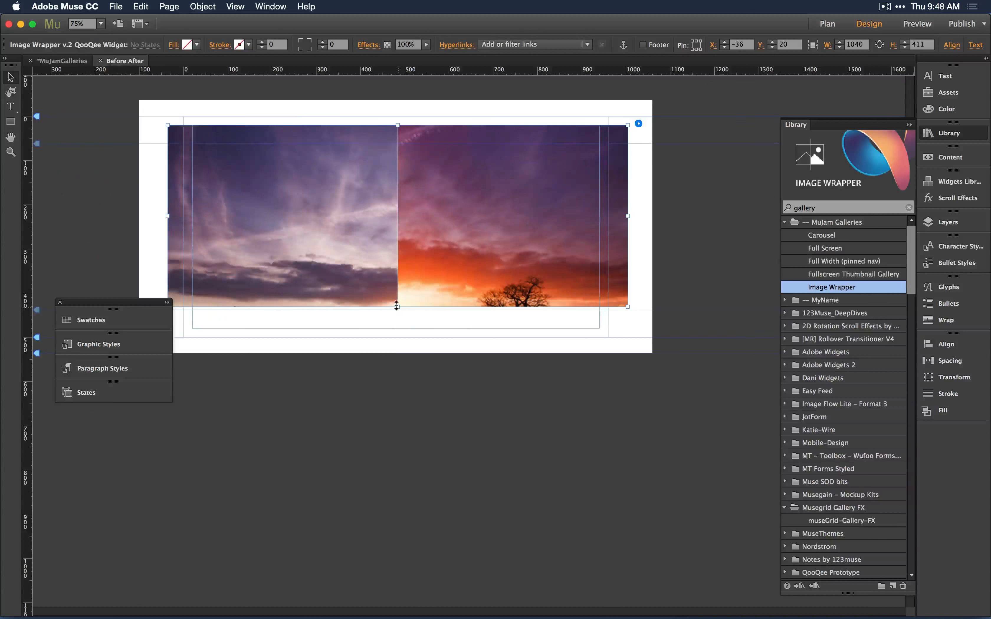
left_click_drag(396, 307, 394, 423)
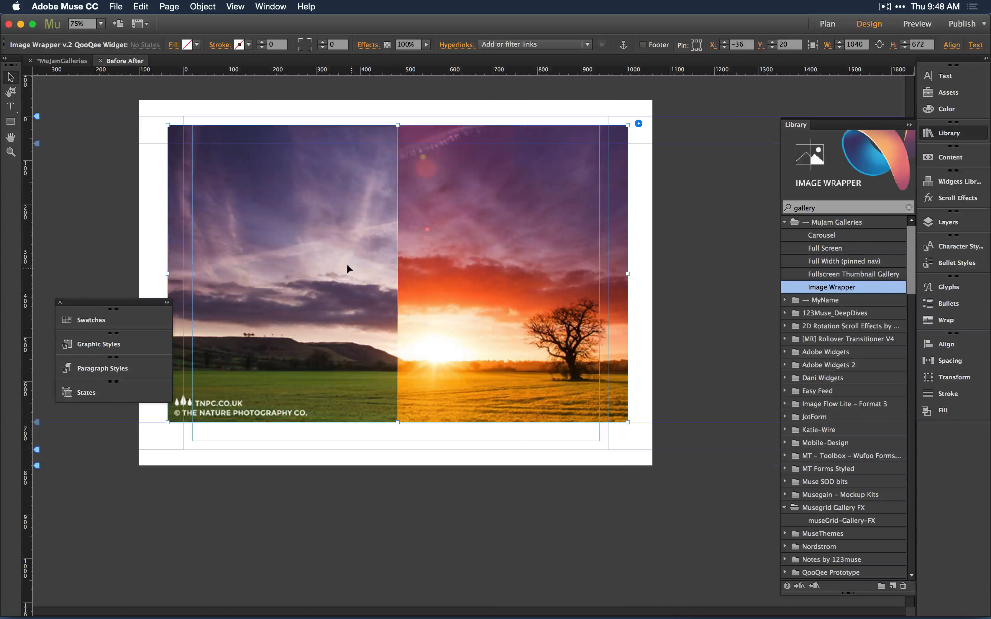
Preview the taller before/after widget in the browser and return to the editor.
key("super+shift+e")
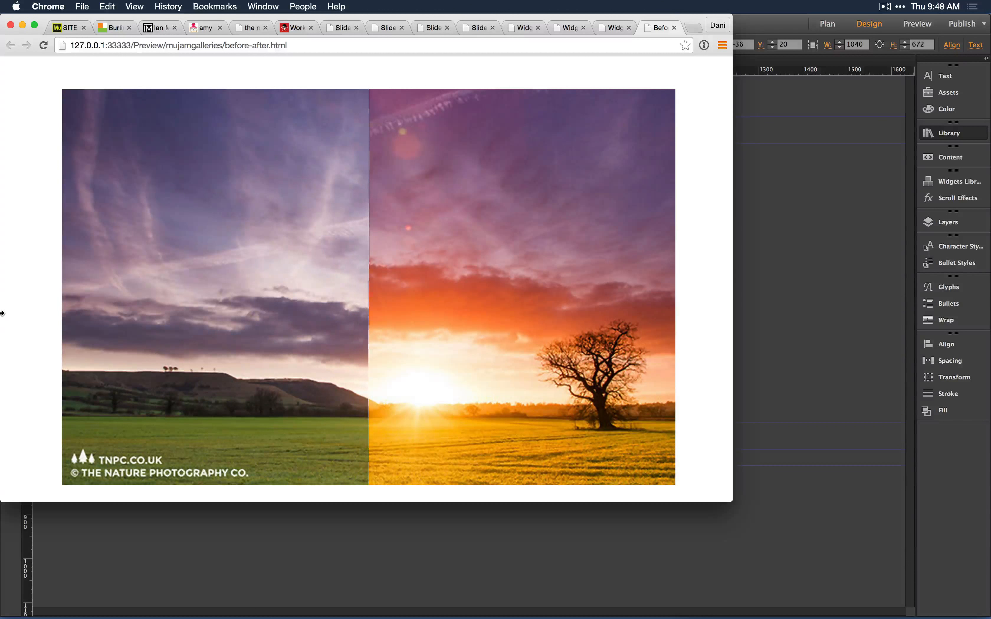
left_click(741, 272)
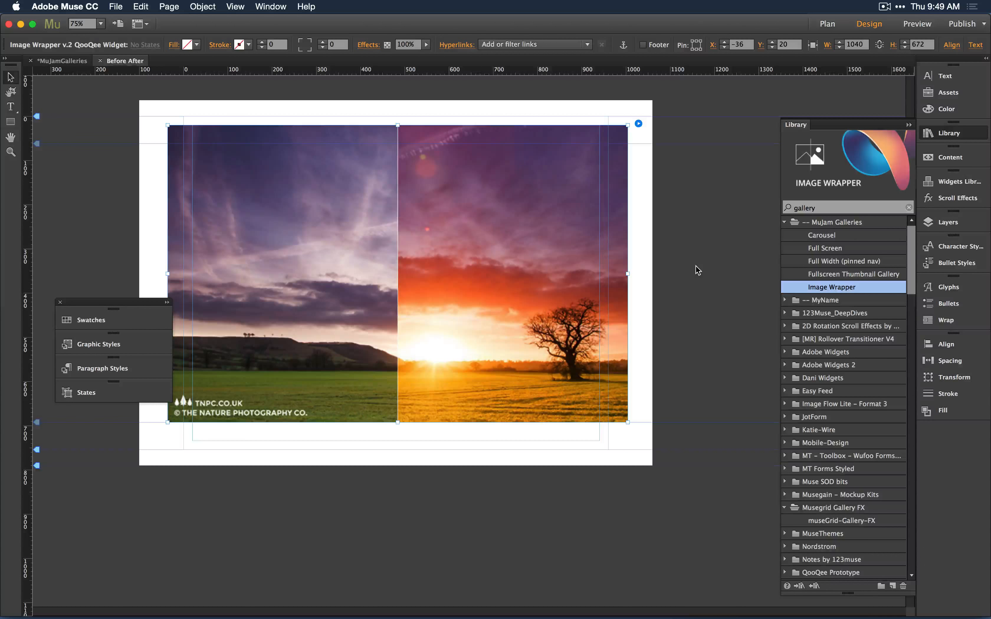
Open musewidgets.com in a new browser window and search it for gallery widgets.
key("super+Tab")
key("super+n")
type("musewidgets.com")
key("Return")
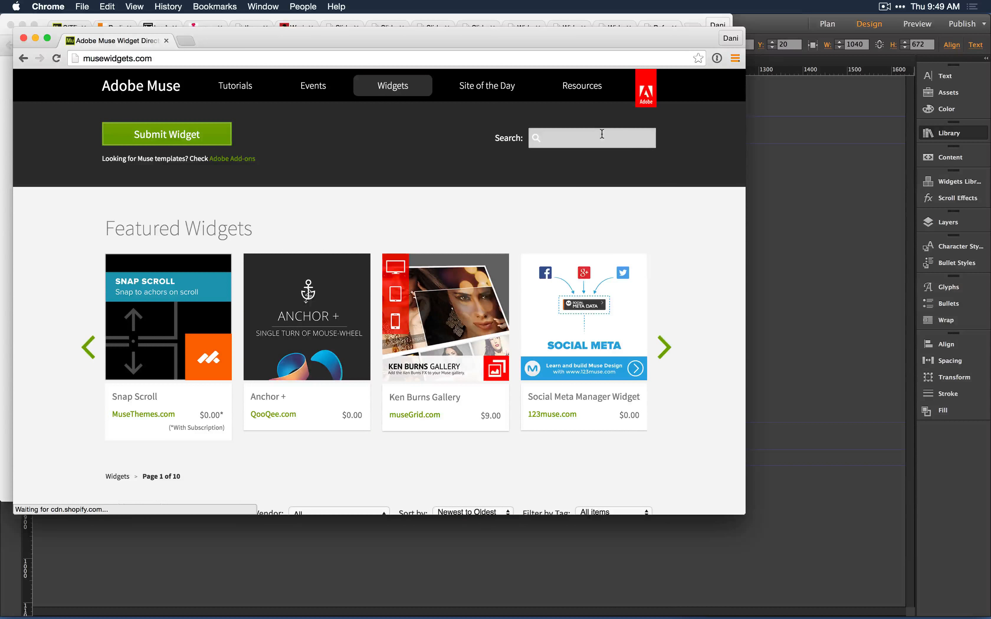
left_click(600, 134)
type("gallery")
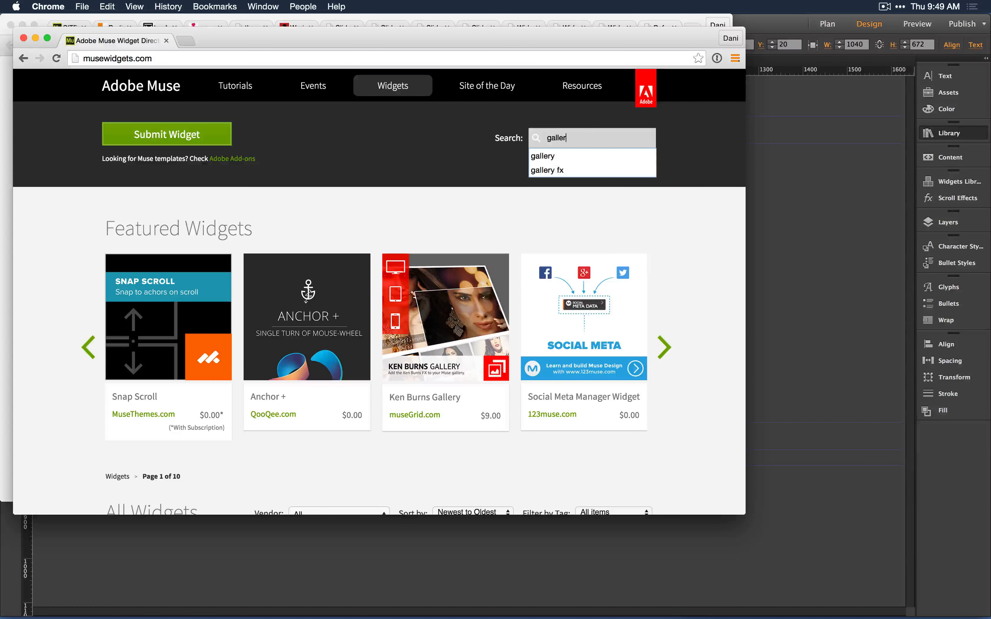
key("Return")
scroll(499, 267, "down", 10)
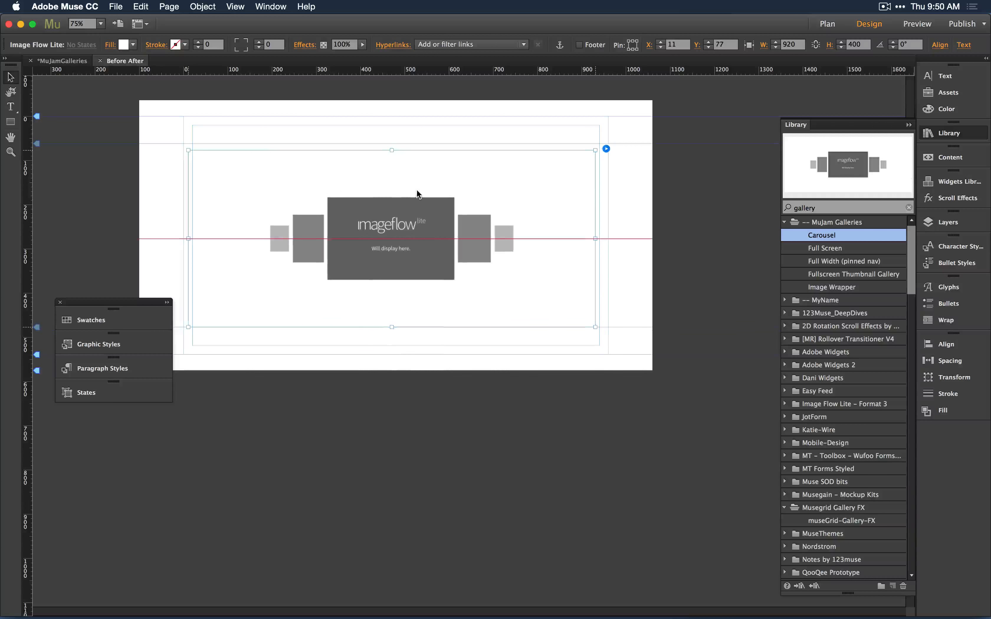
Open the Image Flow Lite widget's options and close them again.
left_click(611, 143)
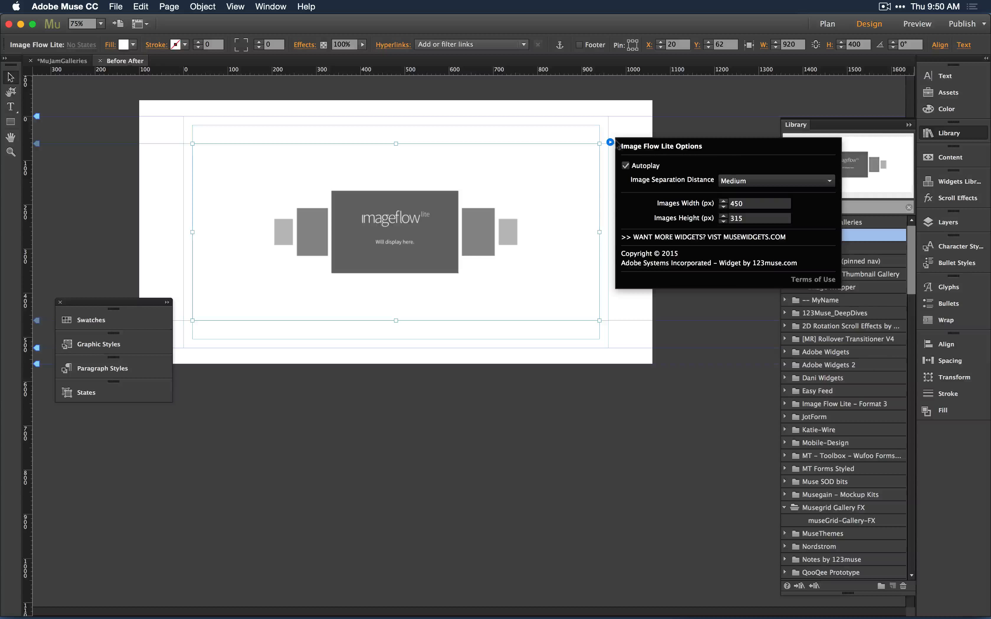
left_click(592, 129)
left_click(428, 216)
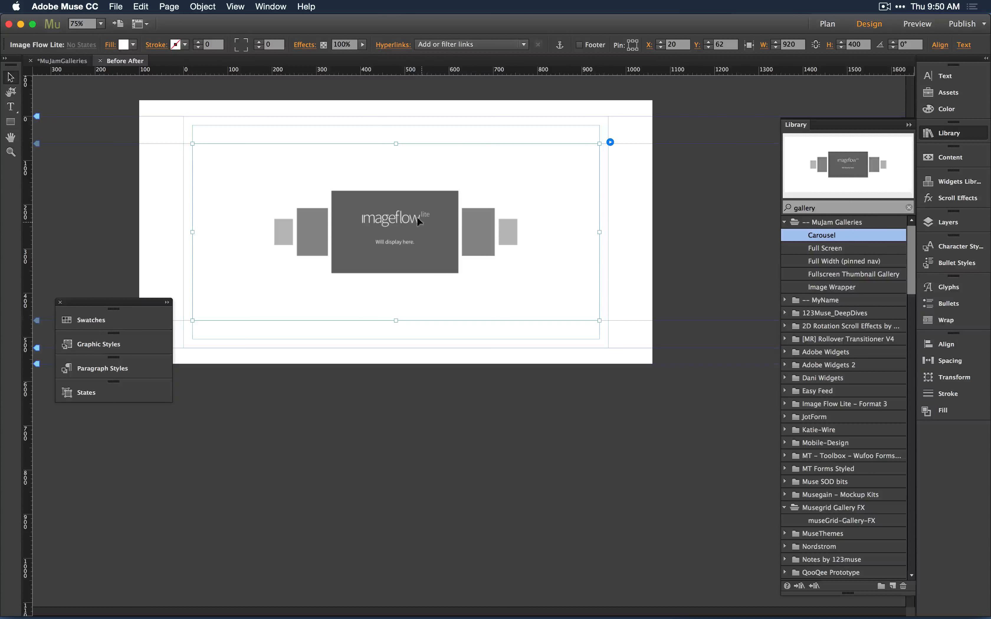
Undo the last two changes and reposition the Image Flow Lite carousel at about X 27, Y 62.
key("super+z")
key("super+z")
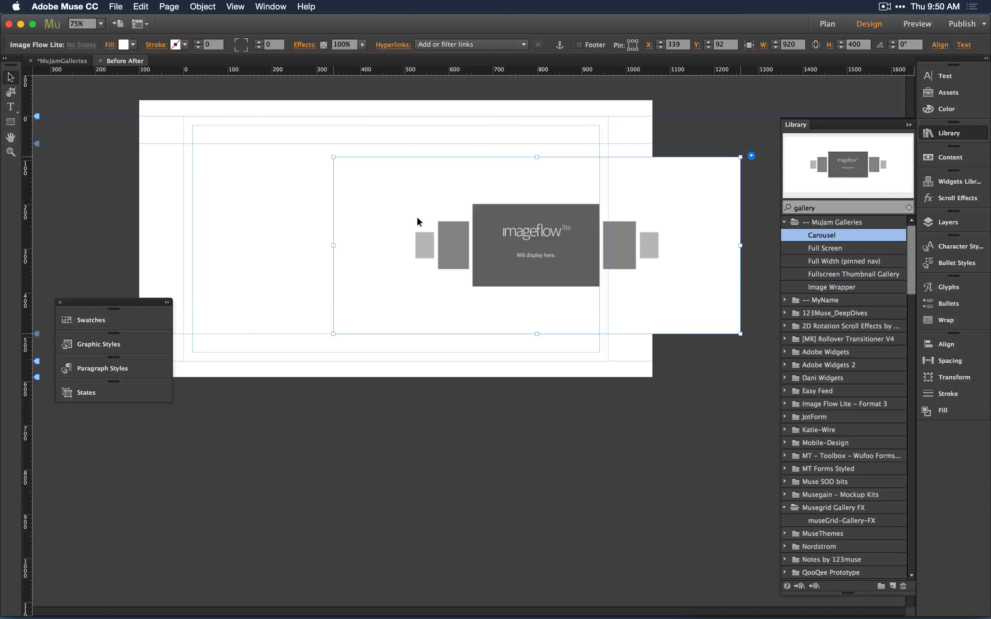
left_click_drag(825, 234, 259, 168)
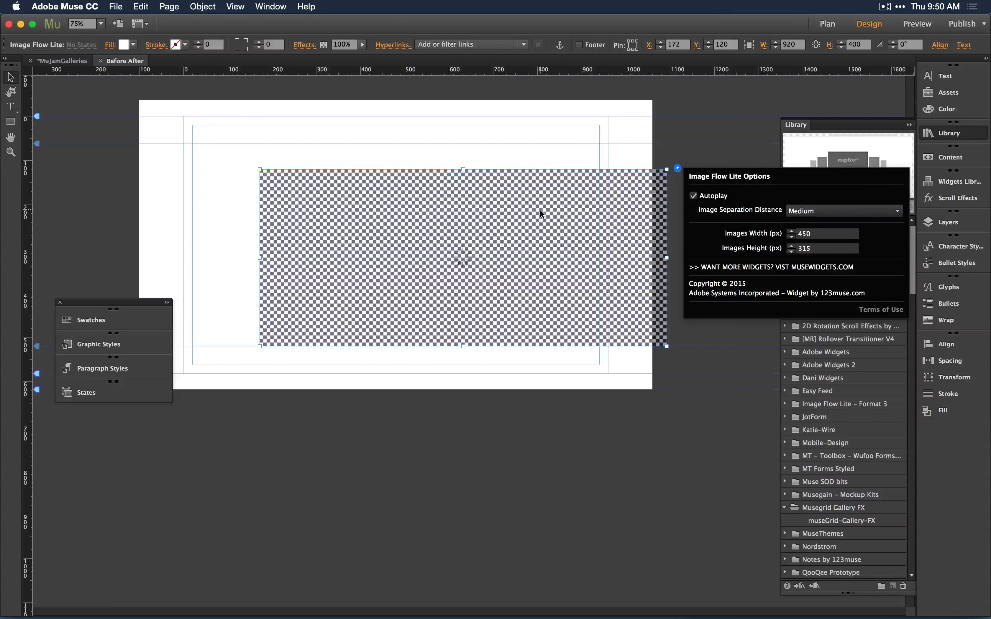
left_click_drag(538, 211, 487, 180)
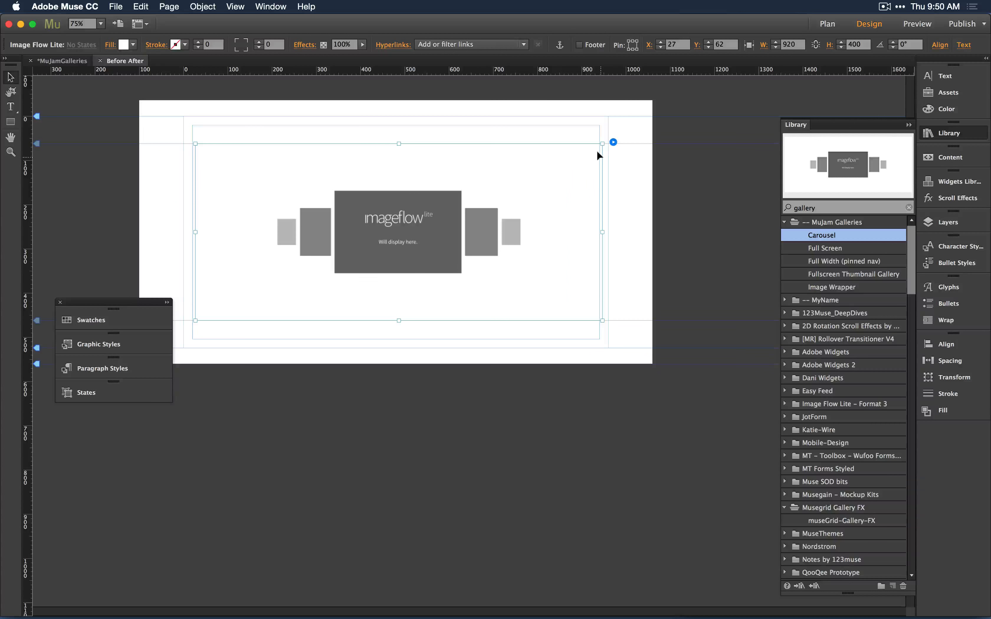
Reopen the Image Flow Lite options, close them and deselect the widget.
left_click(611, 141)
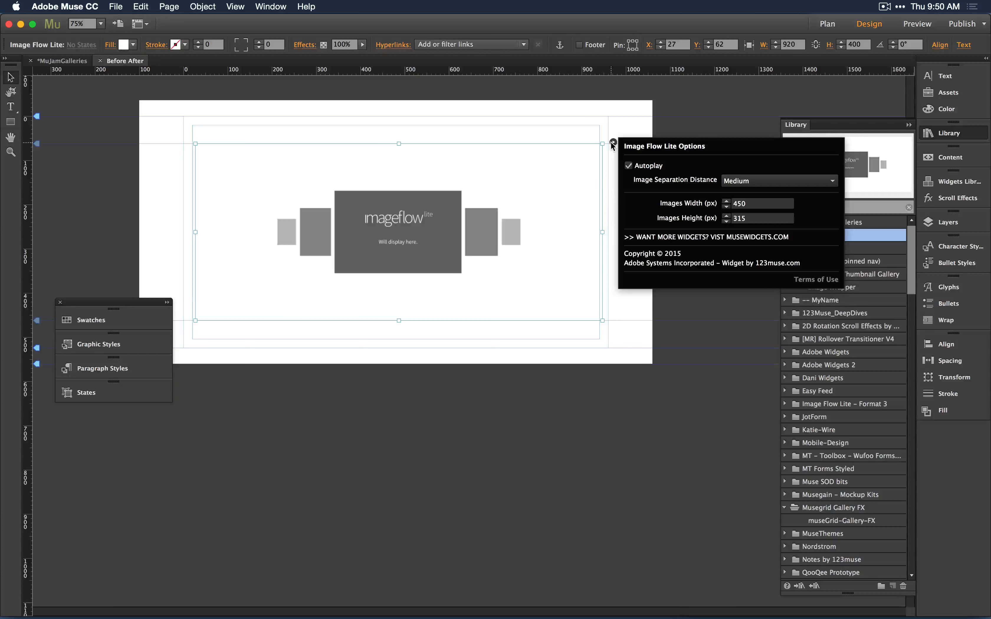
left_click(569, 115)
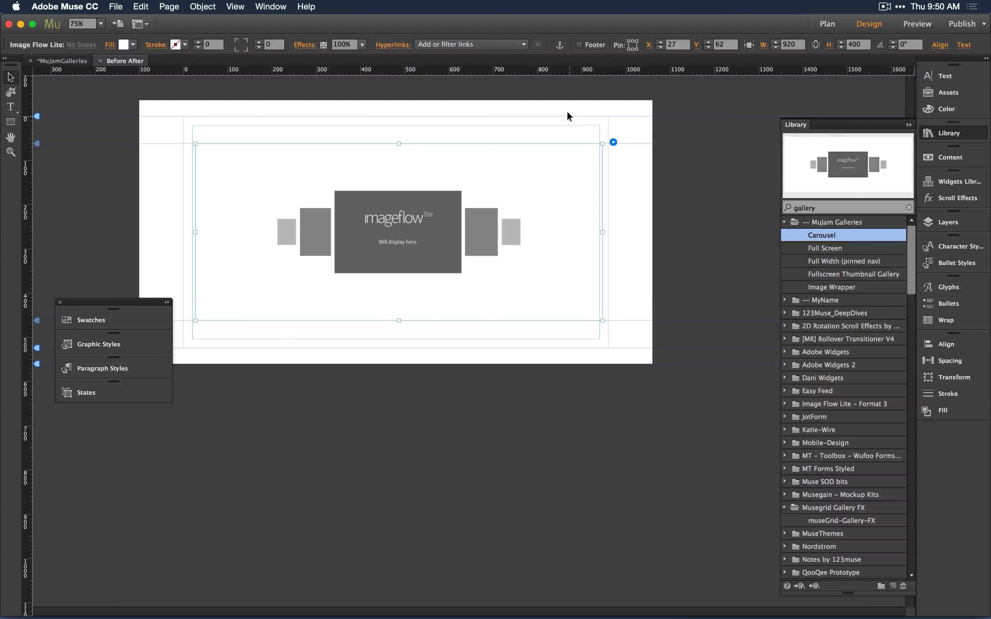
left_click(567, 110)
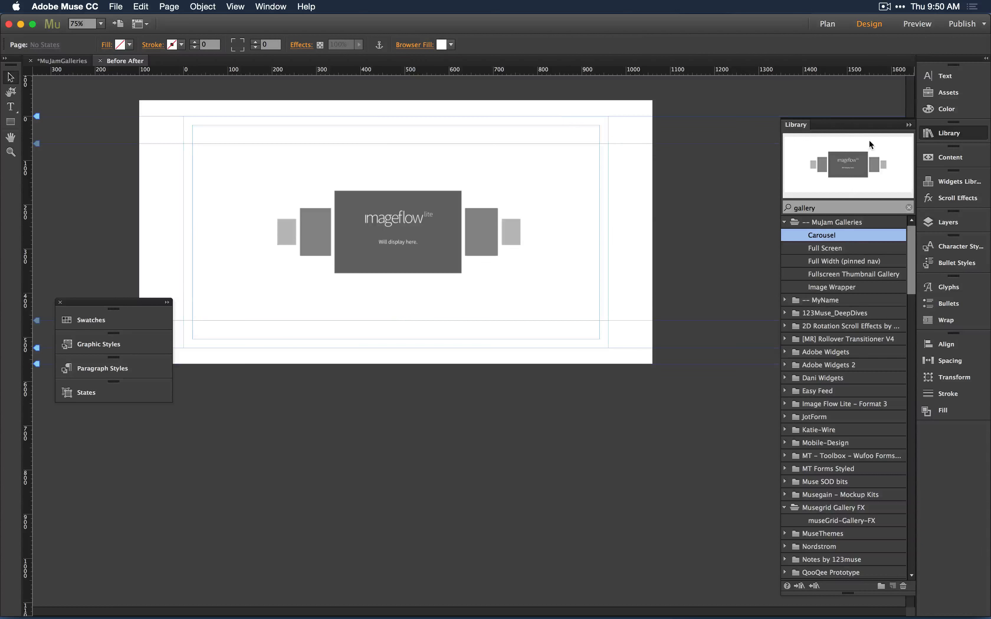
Filter the library for "caro" and try to drag the Carousel widget onto the page.
left_click(864, 208)
type("caro")
left_click_drag(830, 236, 343, 334)
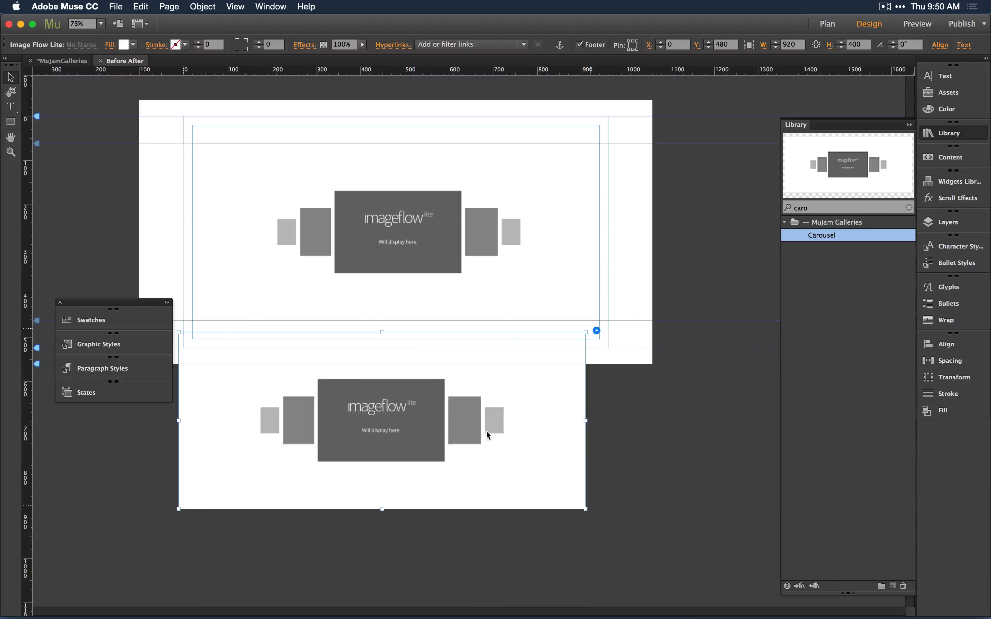
left_click(424, 164)
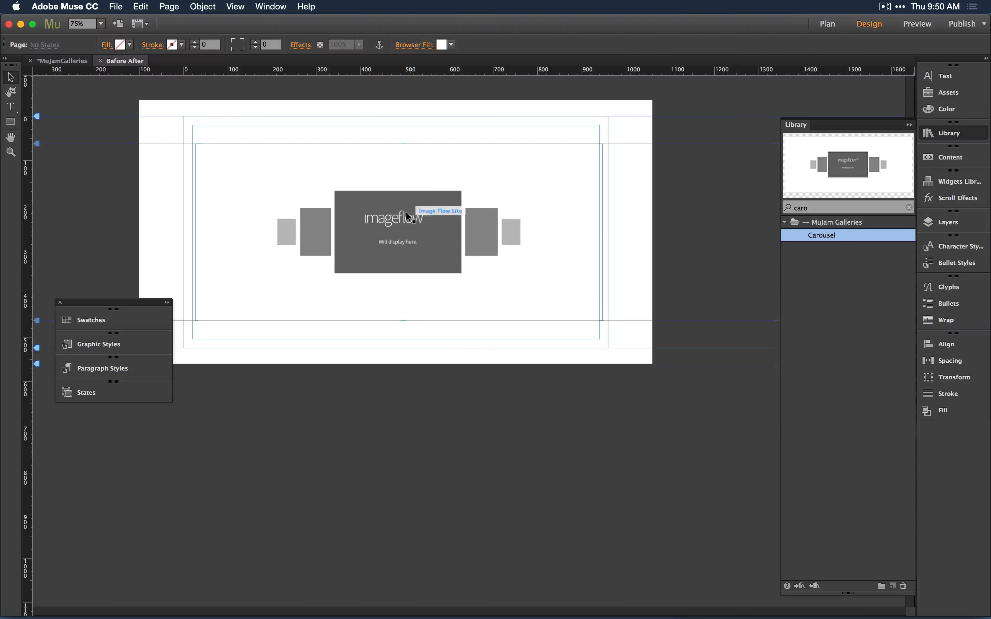
Switch to Chrome and close the musewidgets.com search results window.
key("super+Tab")
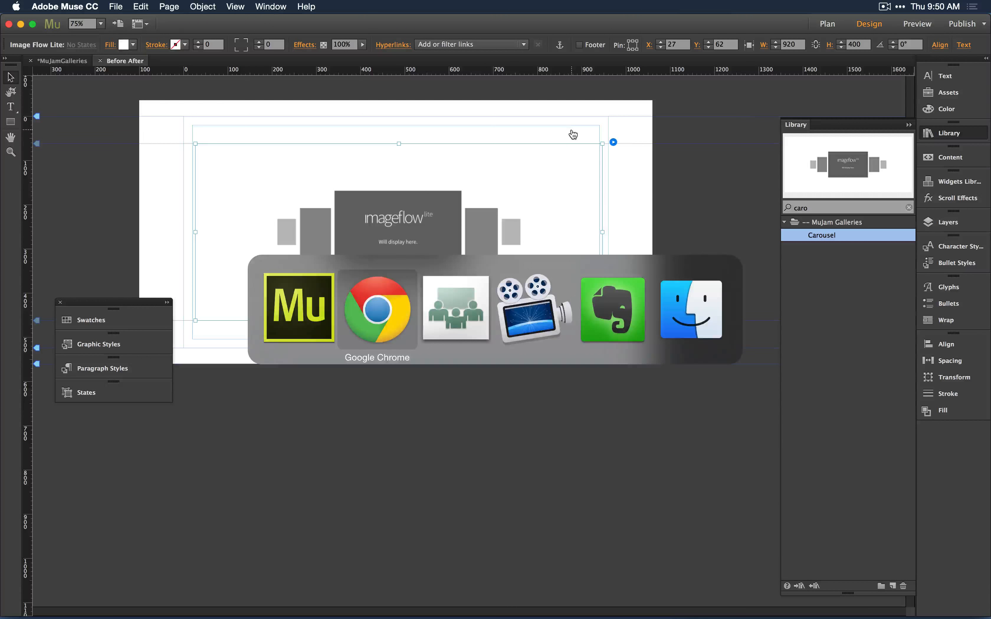
key("super+Tab")
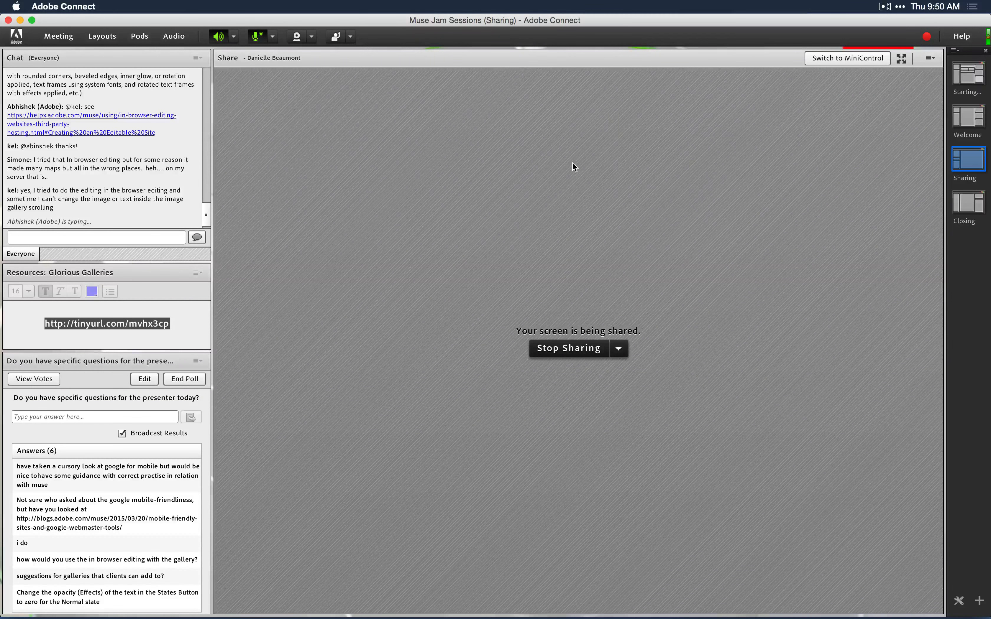
key("super+Tab")
key("super+Tab")
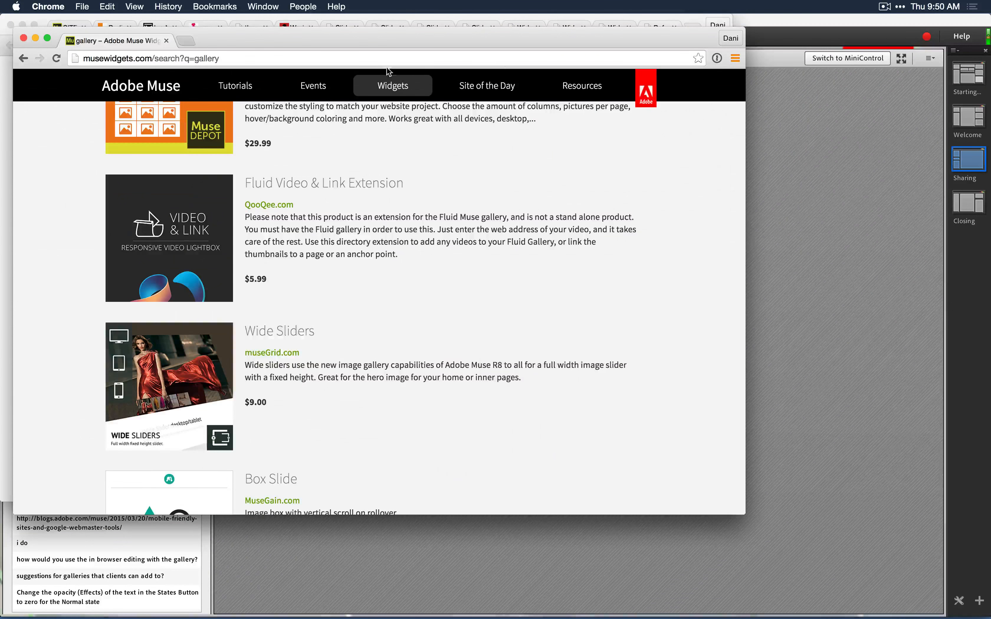
key("super+w")
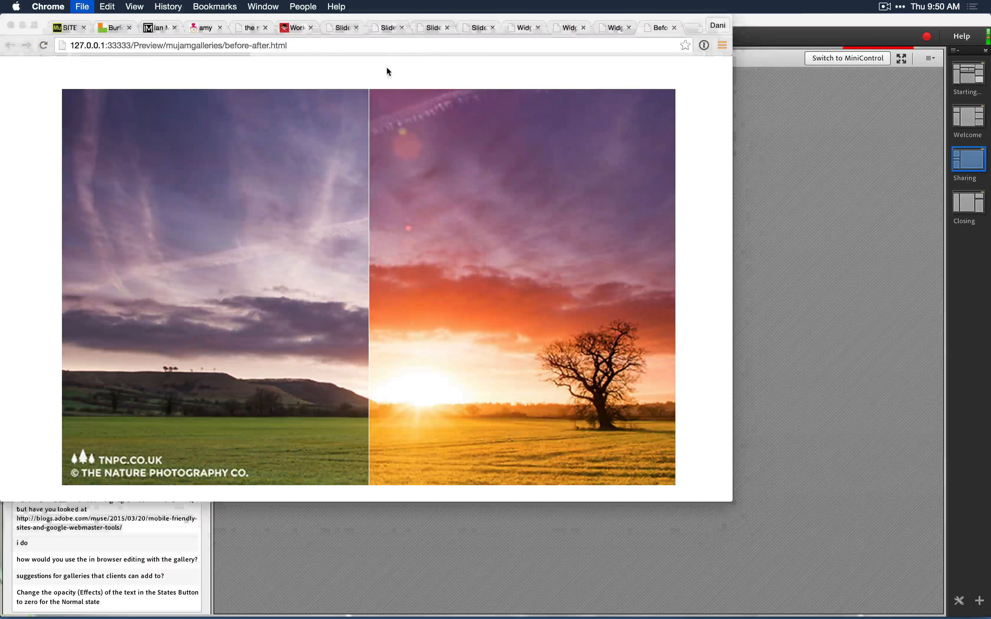
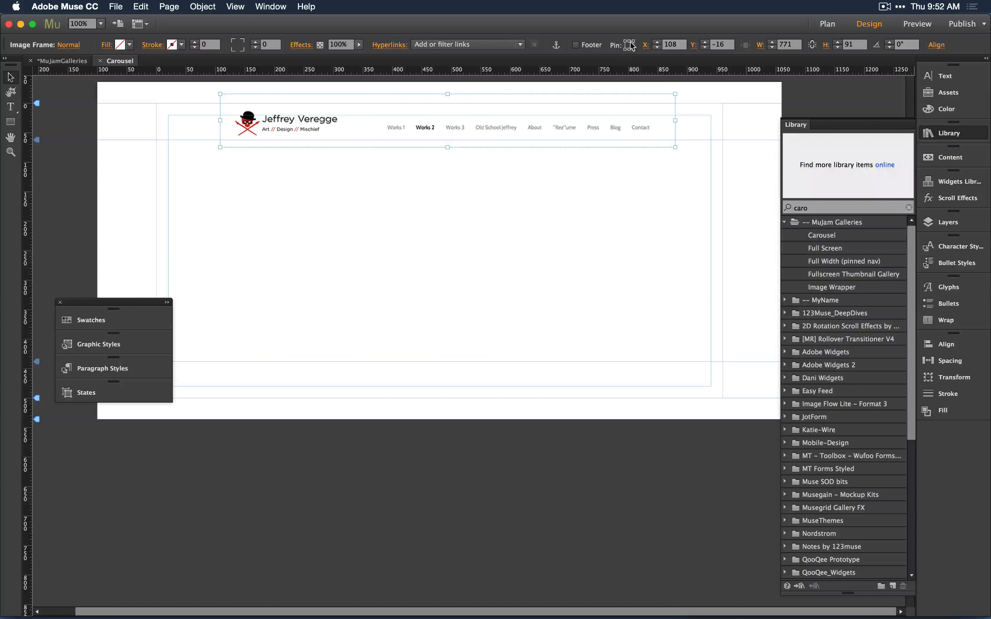
Import the four T2_background images from the Backgrounds folder onto the Carousel page.
left_click(573, 252)
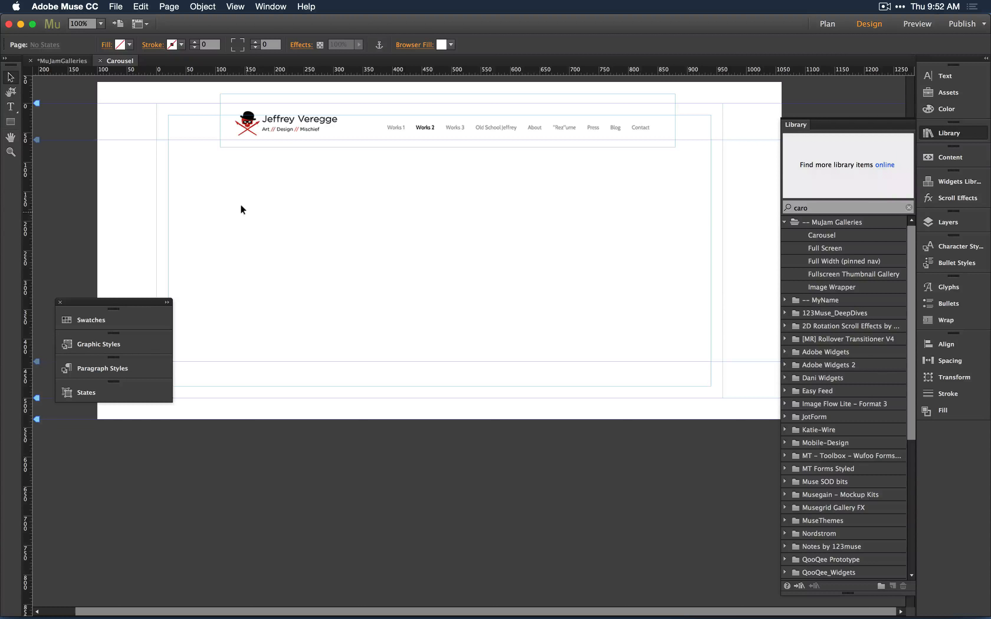
left_click(12, 122)
left_click(11, 77)
key("super+d")
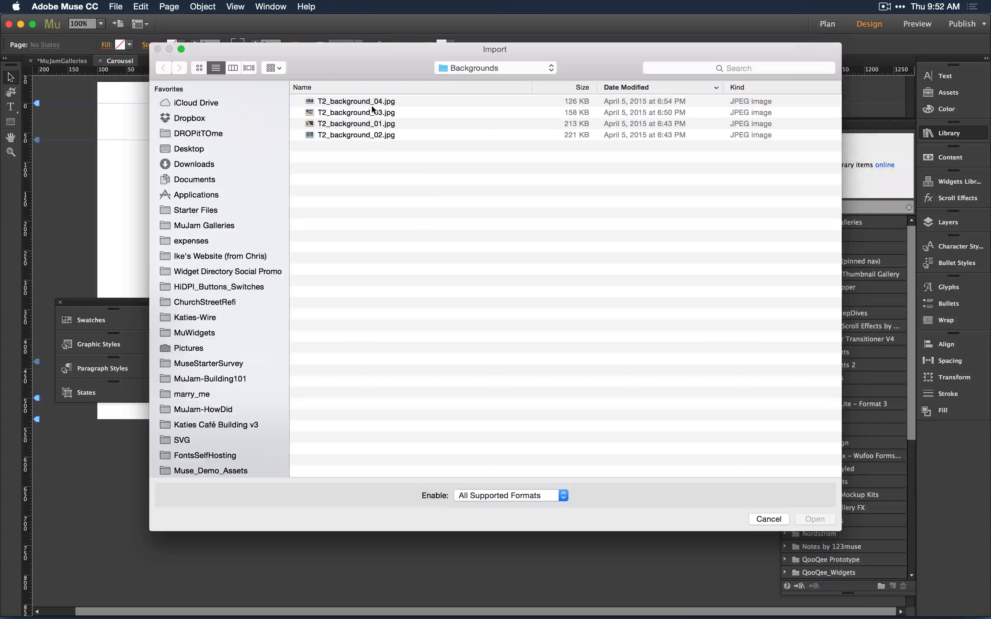
left_click(371, 135, "shift")
left_click(815, 519)
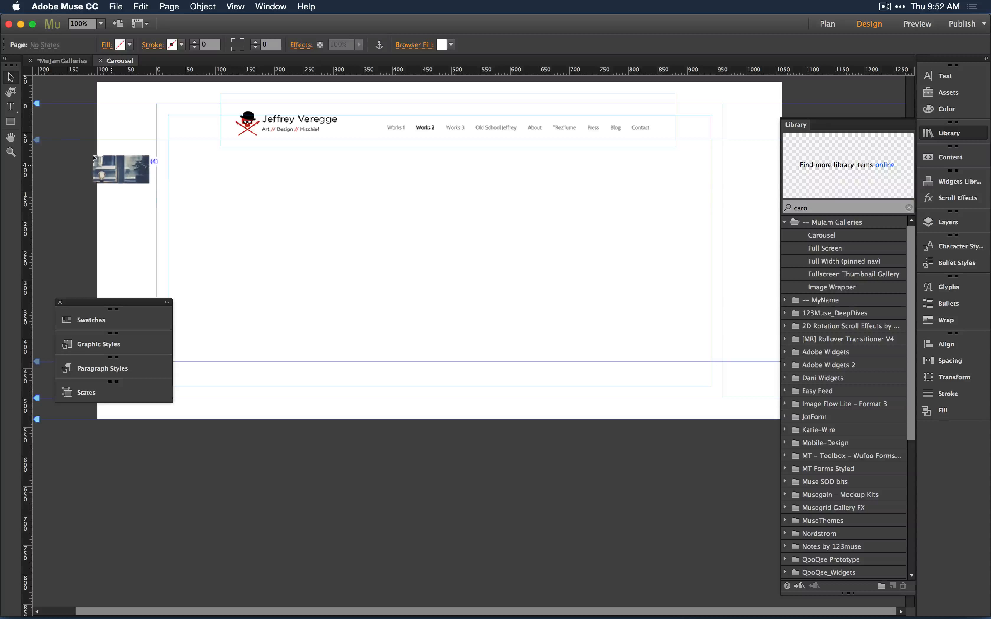
Place the four images side by side below the header, cropping the statue image narrower.
left_click_drag(112, 160, 198, 246)
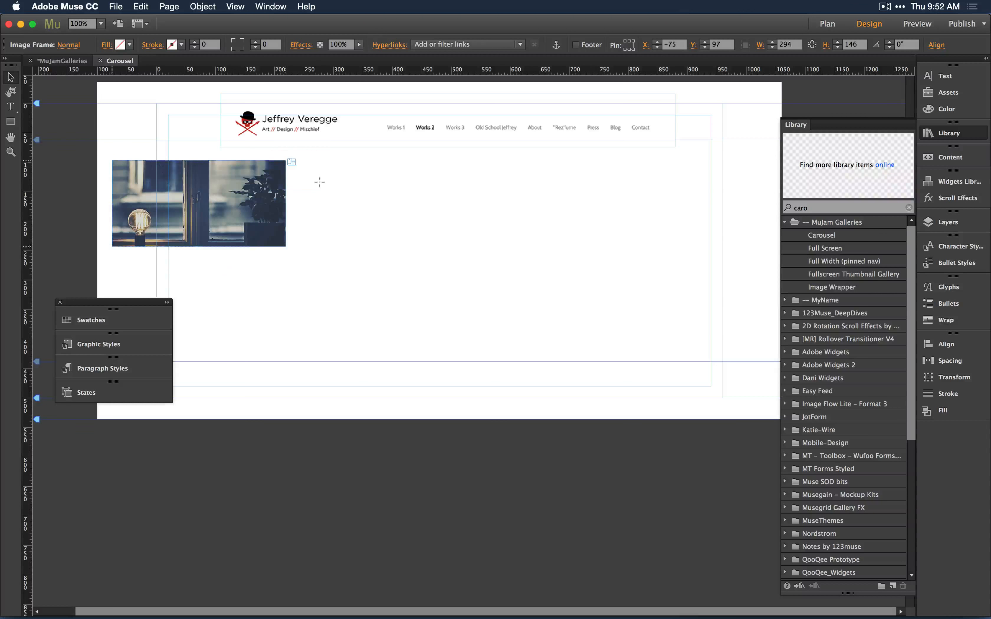
left_click_drag(289, 160, 417, 245)
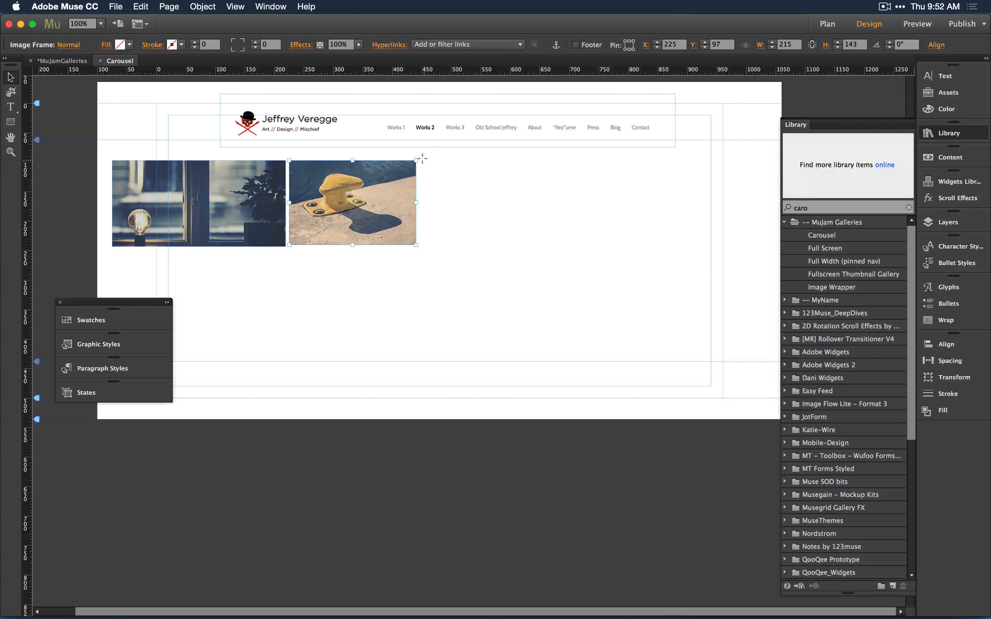
left_click_drag(424, 161, 577, 229)
left_click_drag(566, 160, 699, 162)
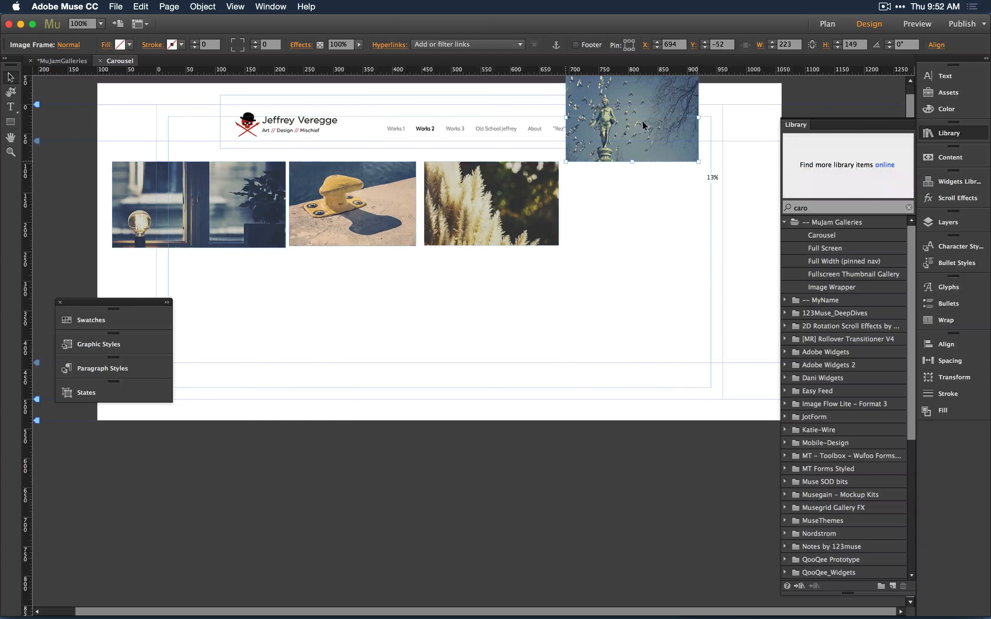
left_click_drag(582, 127, 580, 210)
left_click_drag(699, 249, 616, 242)
left_click(582, 287)
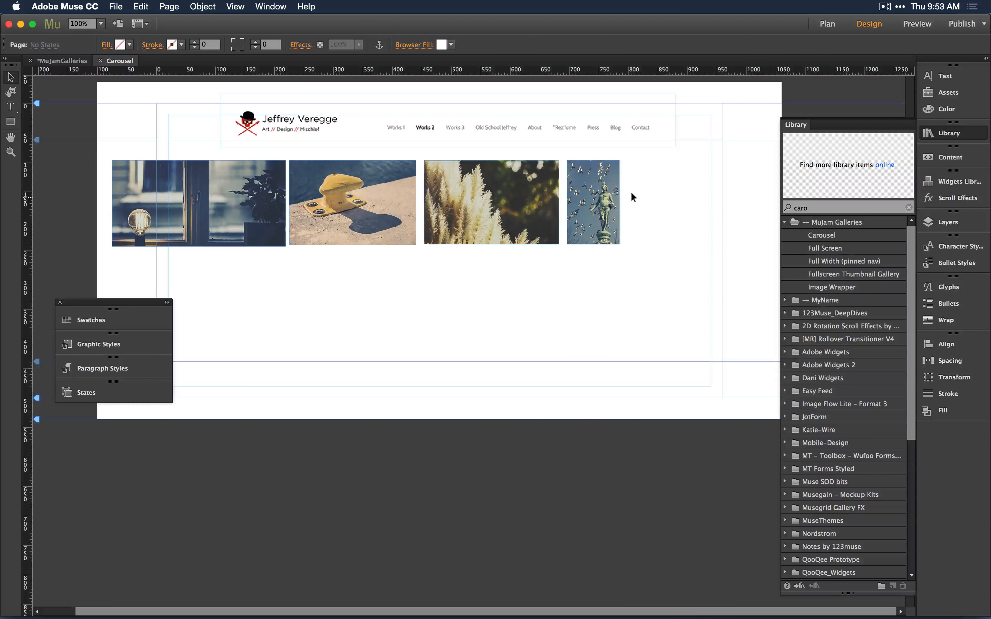
Widen the Carousel page in its Page Properties layout settings.
key("super+minus")
key("super+minus")
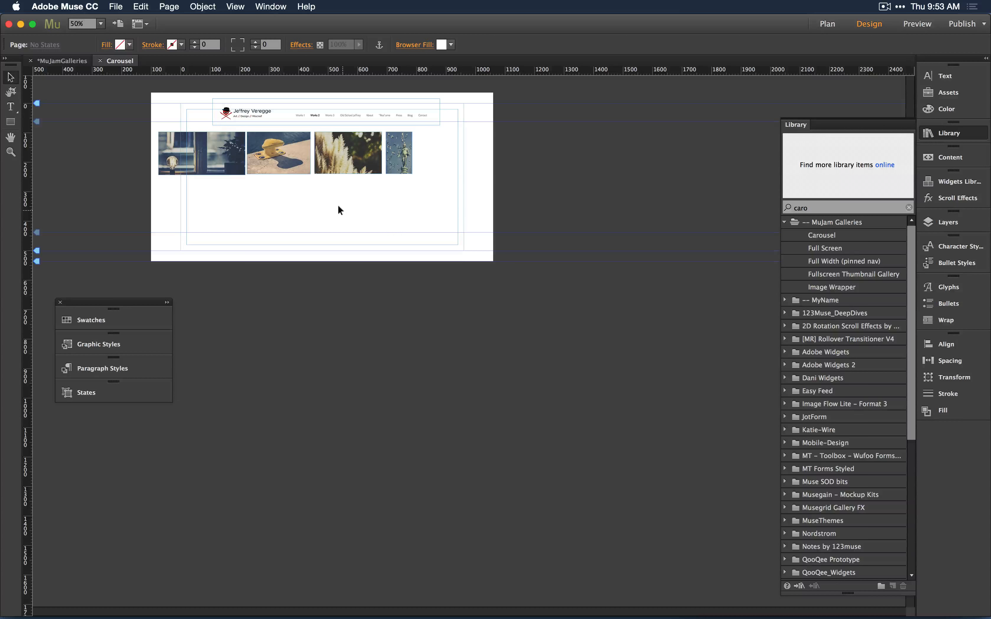
right_click(343, 214)
left_click(390, 334)
type("2000")
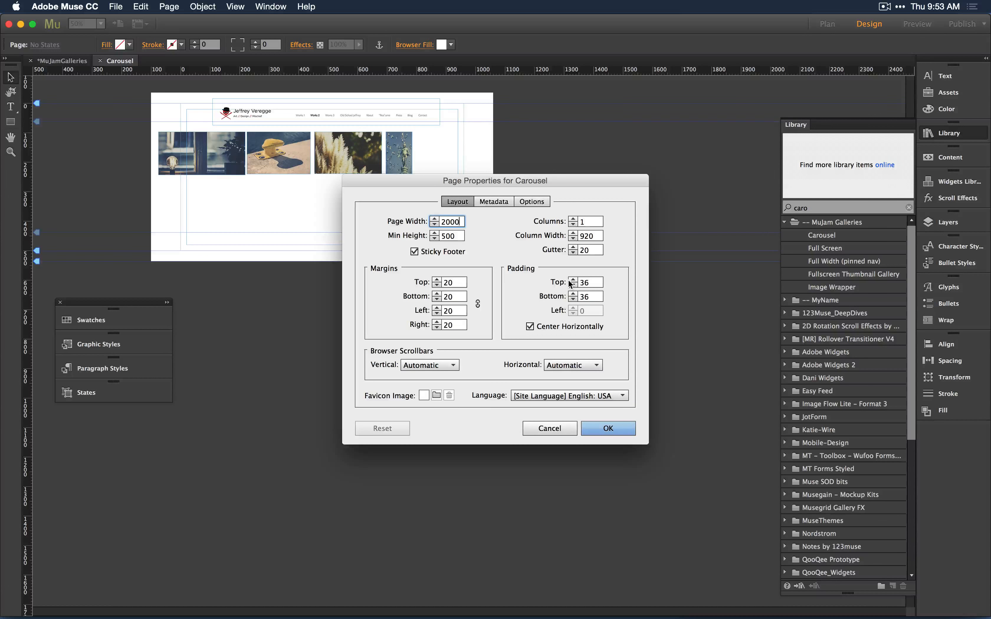
key("Return")
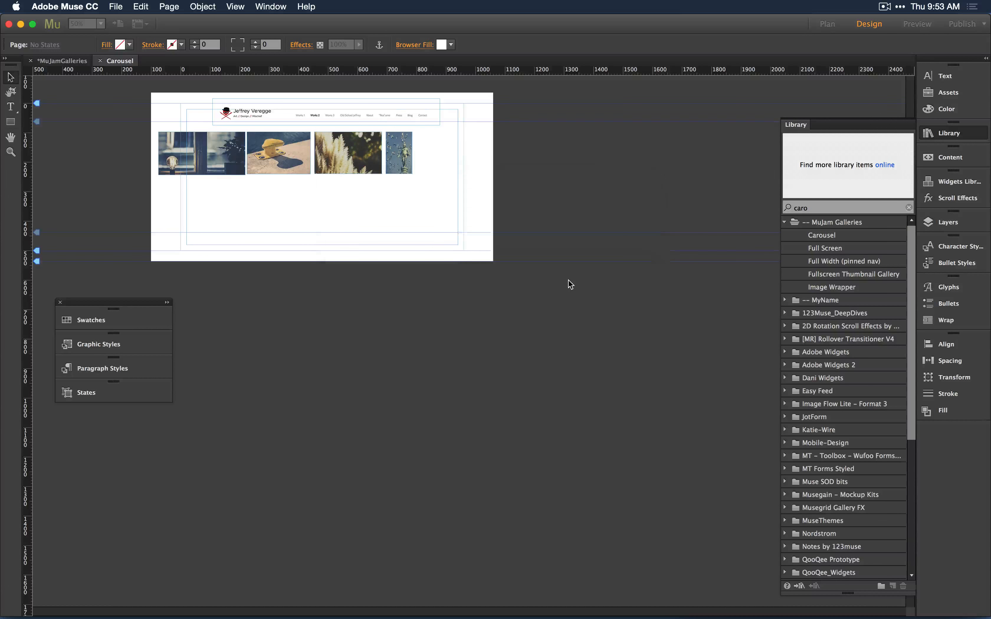
Select the four images and scale the row up so it spans the page width.
key("super+minus")
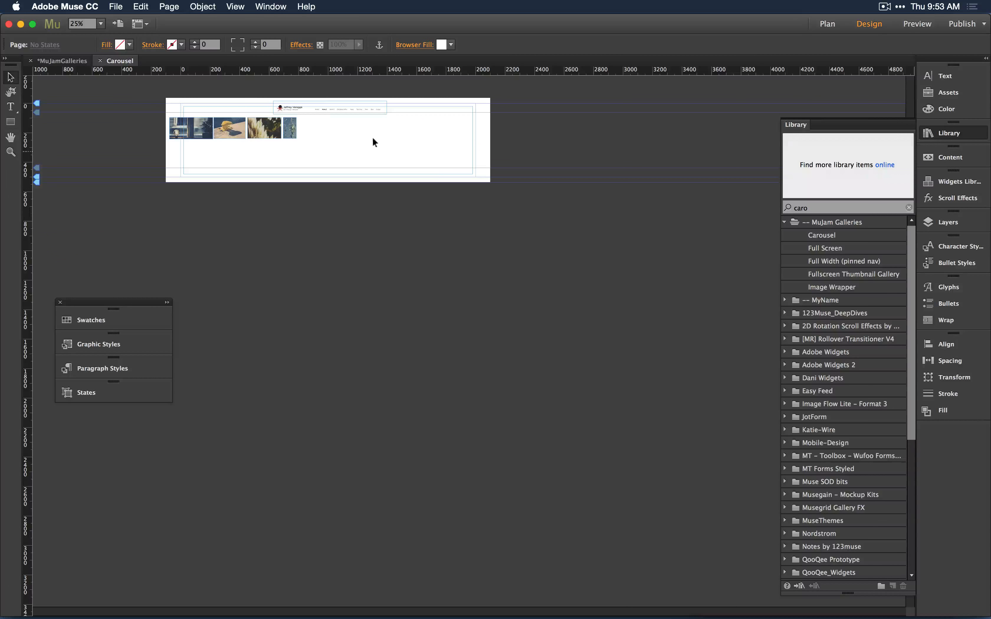
mouse_move(302, 104)
left_mouse_down()
mouse_move(323, 106)
mouse_move(305, 106)
mouse_move(315, 103)
mouse_move(336, 128)
mouse_move(299, 150)
mouse_move(302, 107)
left_mouse_up()
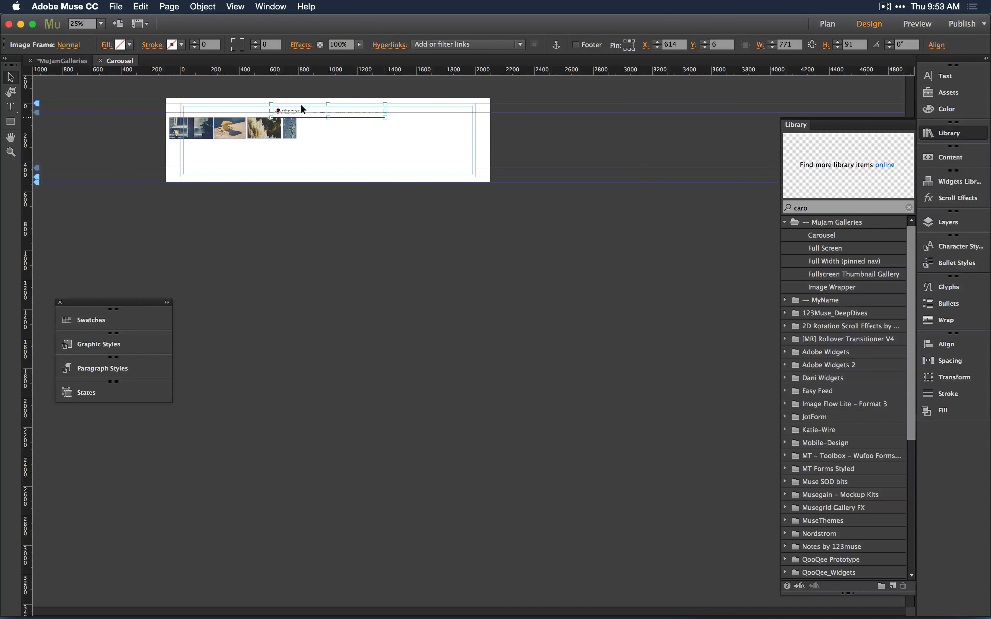
left_click(333, 135)
left_click(290, 127)
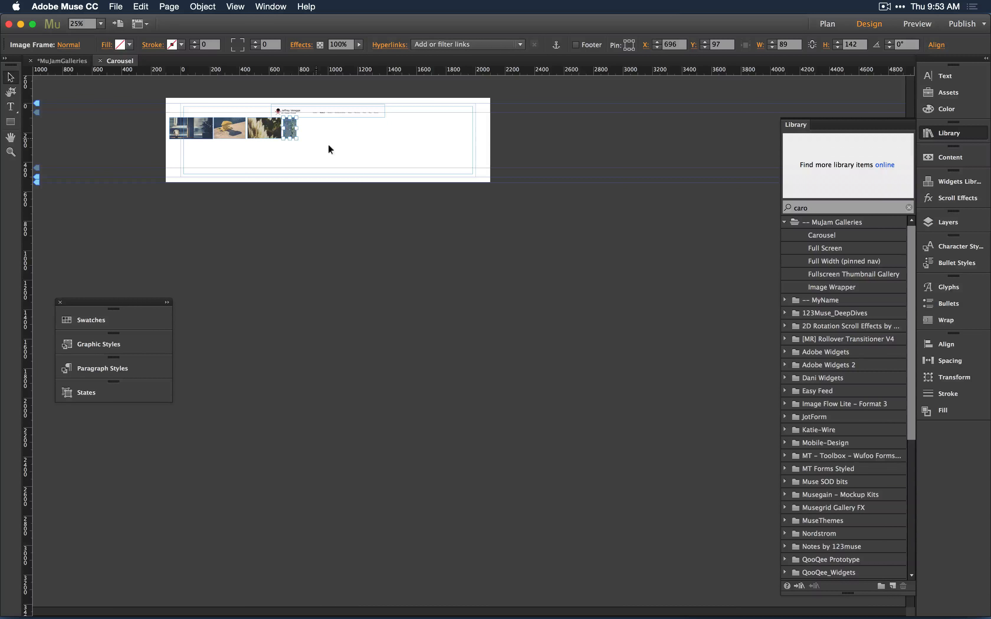
left_click_drag(331, 150, 168, 133)
left_click_drag(298, 141, 351, 135)
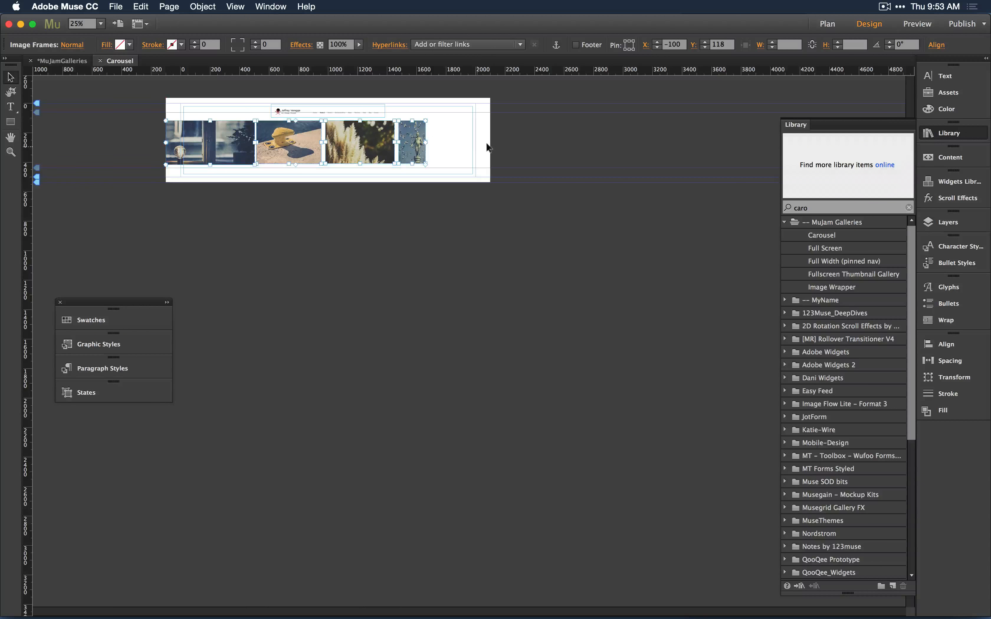
left_click_drag(209, 141, 472, 140, "alt")
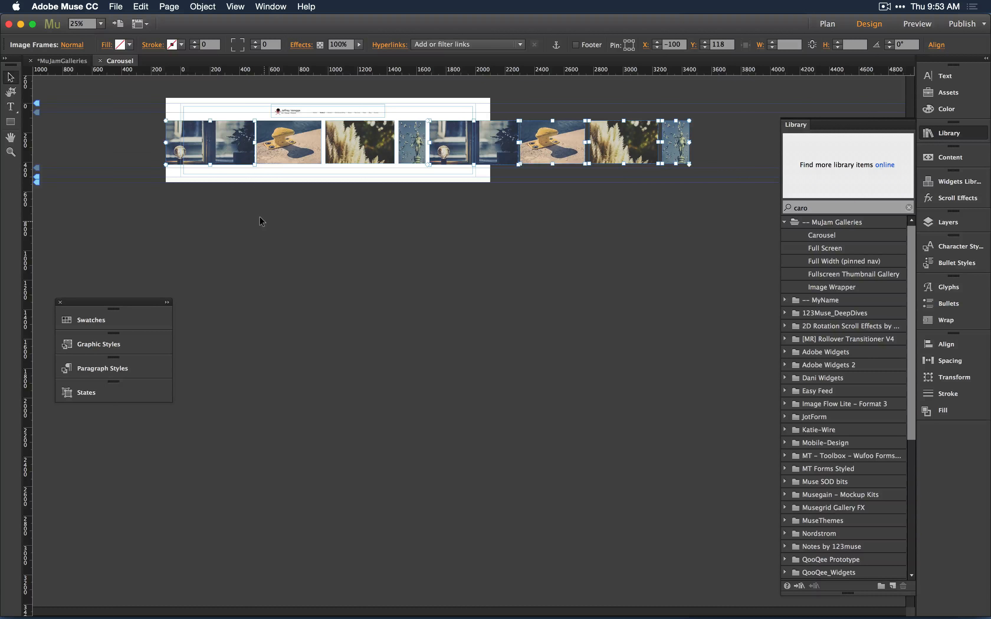
key("super+a")
left_click_drag(449, 142, 369, 149)
key("super+z")
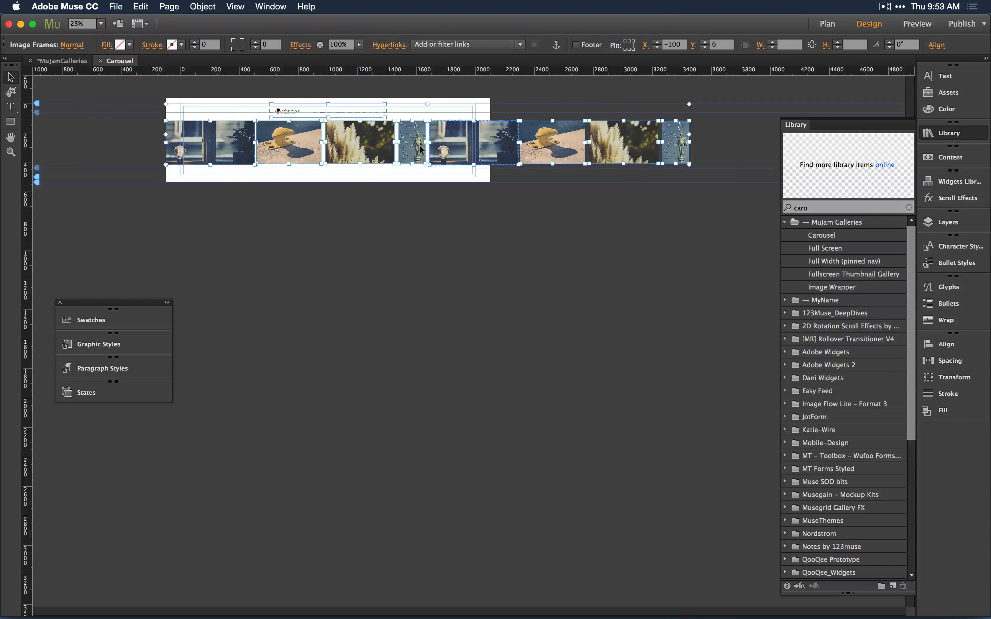
key("super+z")
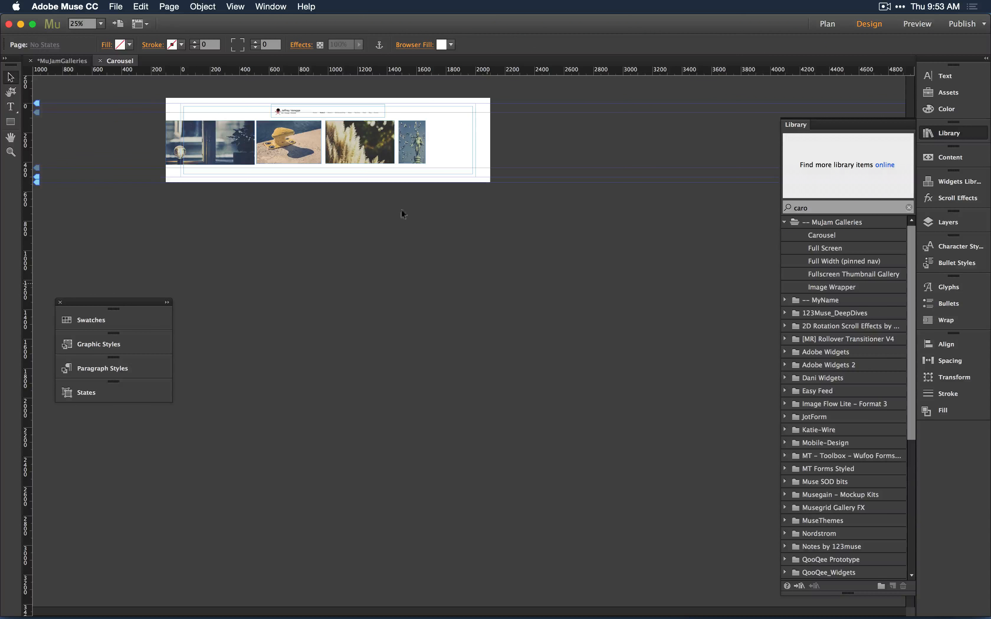
Undo the last move of the image row.
left_click(147, 7)
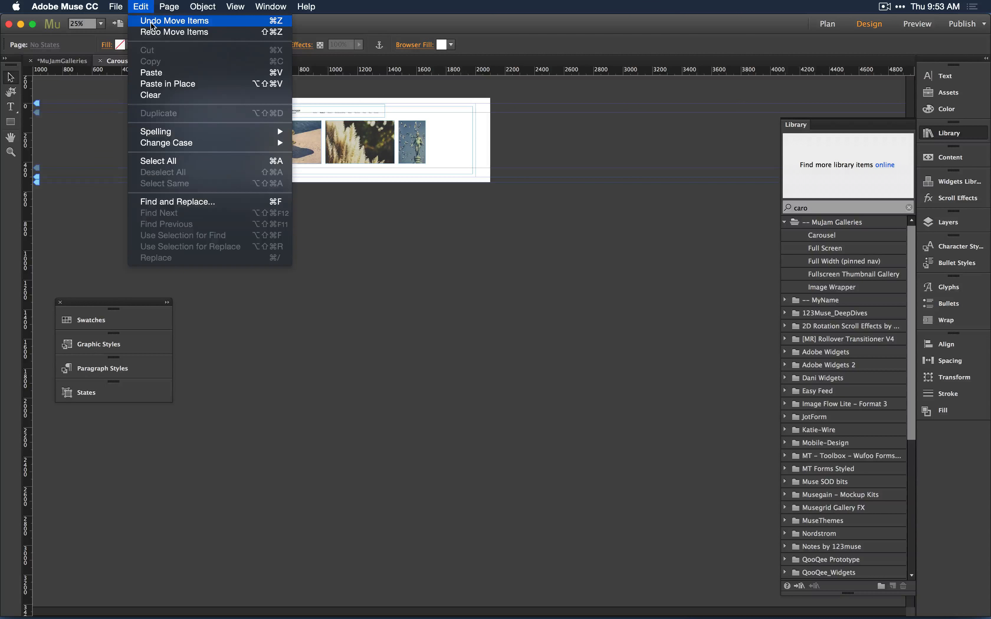
left_click(152, 21)
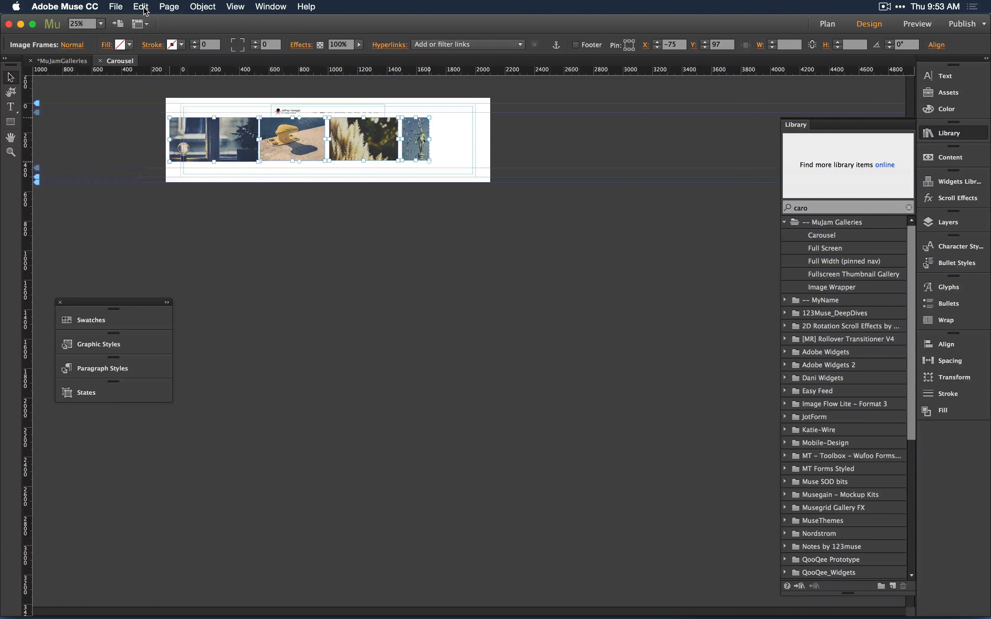
left_click(145, 7)
left_click(108, 167)
Duplicate the image row to the right and shift both rows left across the page.
left_click_drag(202, 147, 462, 157)
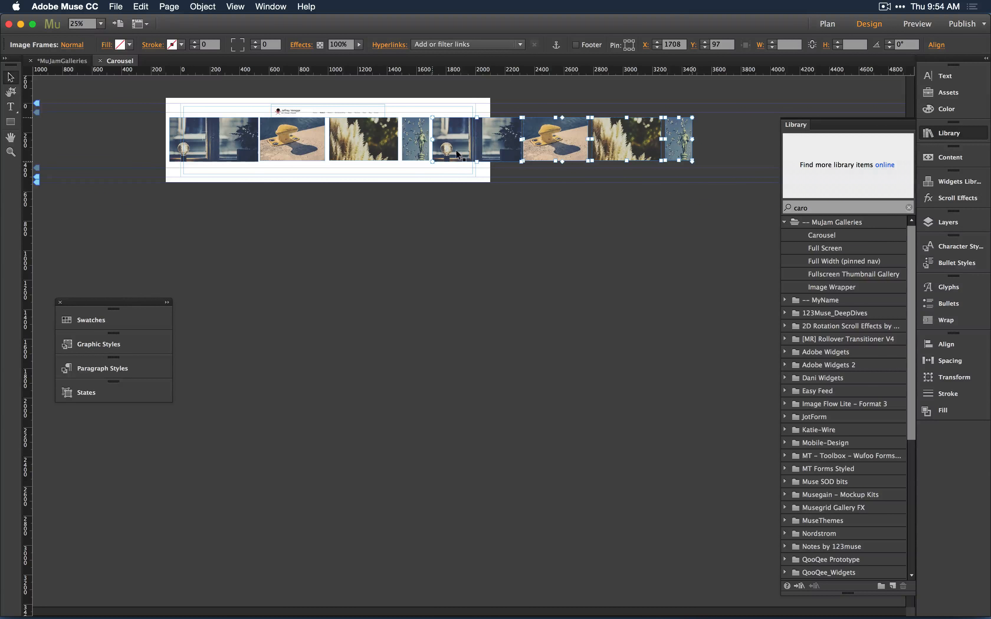
left_click(151, 221)
left_click_drag(123, 174, 584, 142)
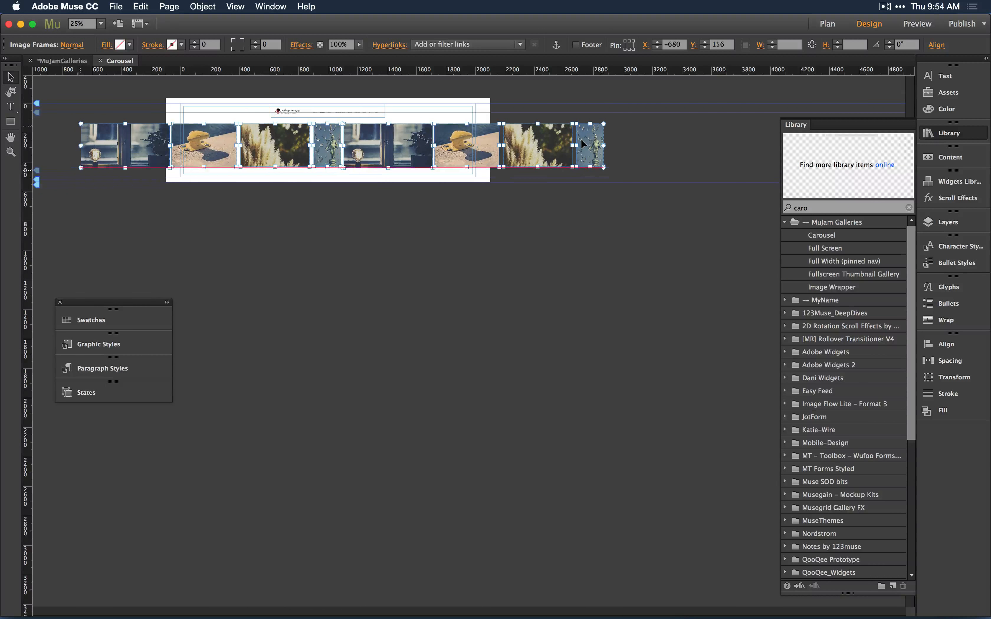
Place an anchor named one above the statue image.
left_click(429, 296)
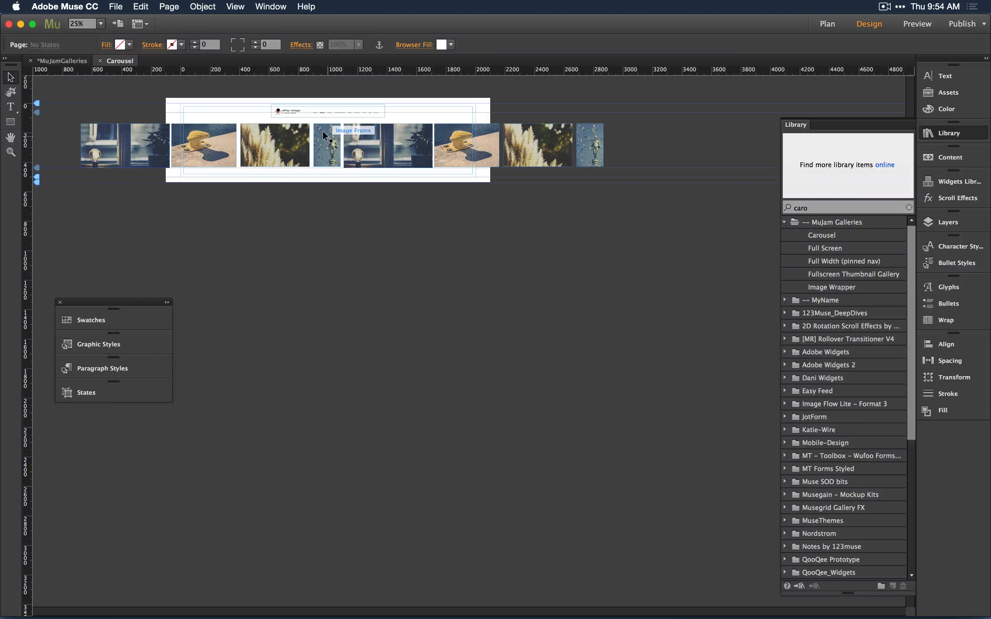
key("z")
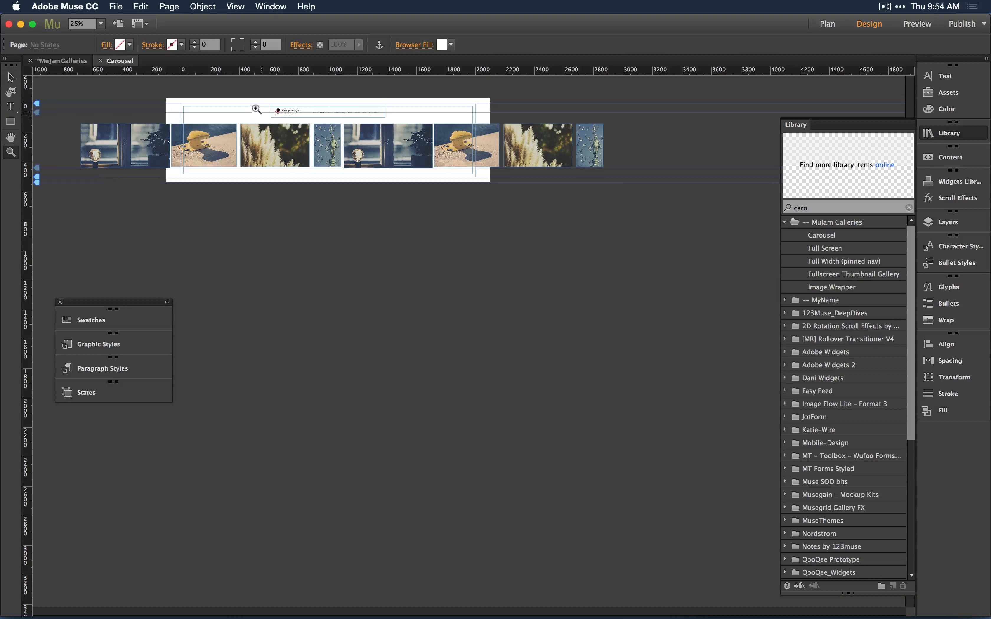
left_click_drag(250, 95, 469, 202)
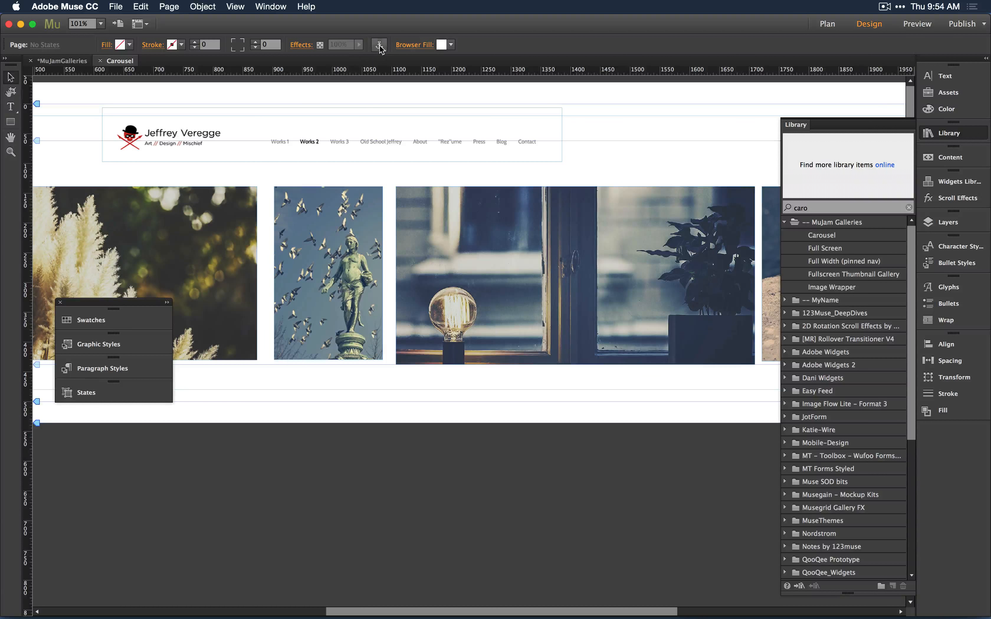
left_click(272, 170)
key("BackSpace")
key("Return")
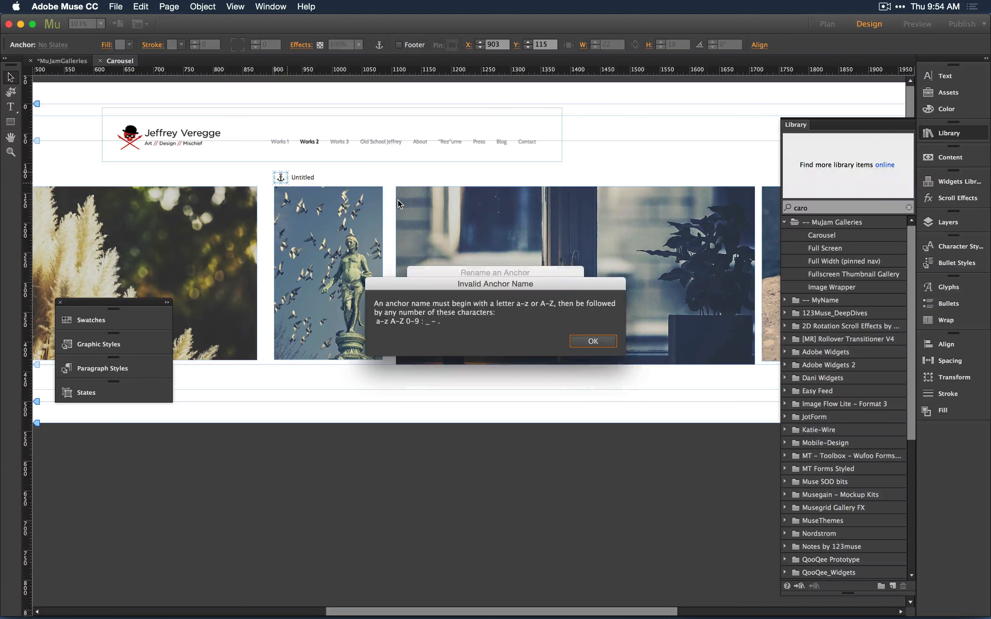
left_click(578, 341)
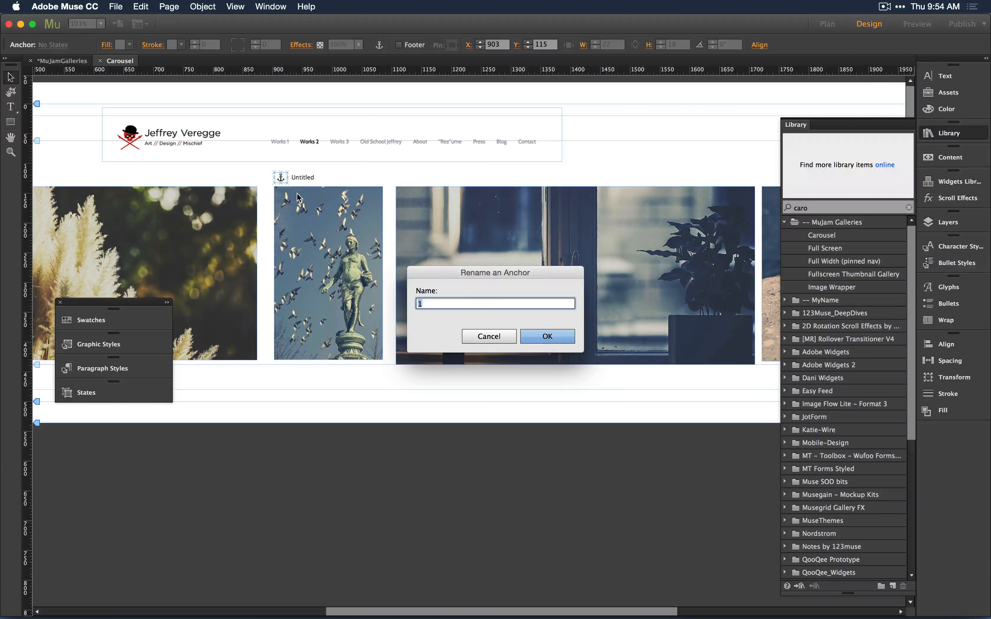
type("one")
key("Return")
Place an anchor named two above the lightbulb image and a third anchor above the following image.
left_click(379, 45)
left_click(398, 171)
type("two")
key("Return")
left_click(379, 45)
left_click(761, 171)
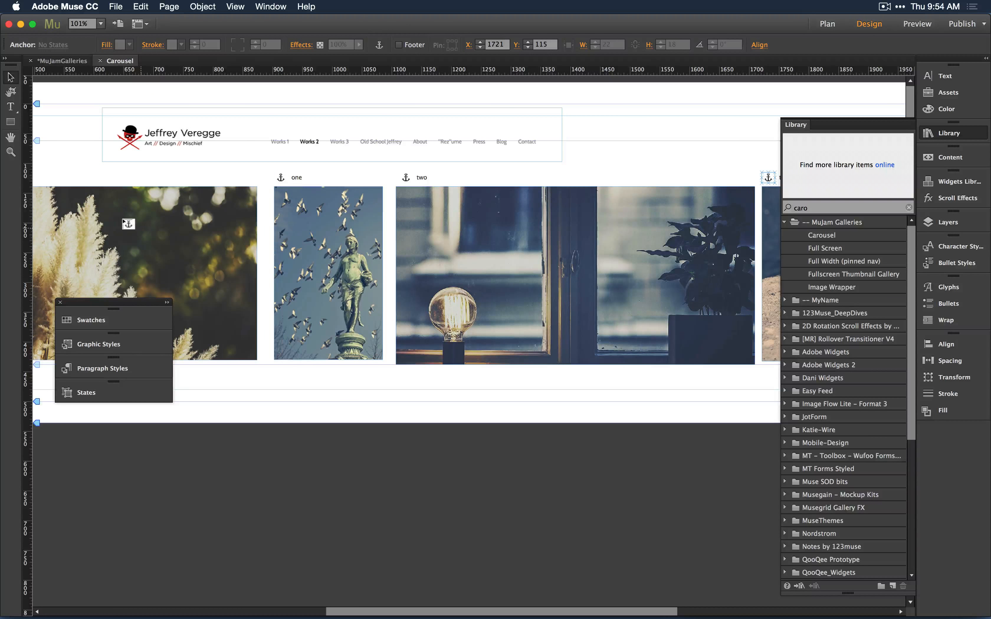
Place an anchor named negone above the pampas grass image.
left_click(148, 233)
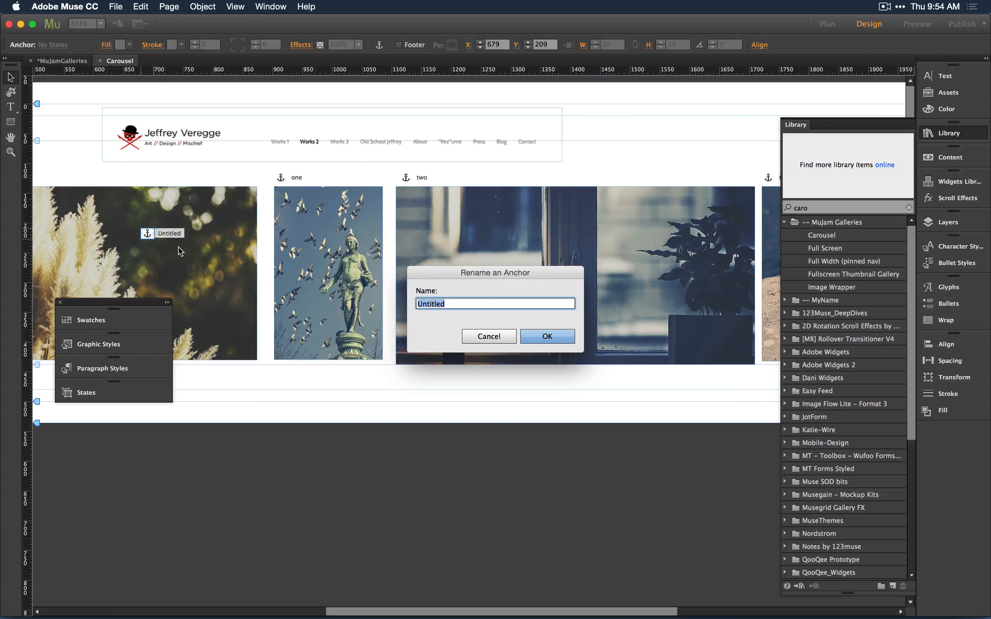
type("mi")
key("BackSpace")
key("BackSpace")
type("negone")
key("Return")
Place an anchor named negtwo above the yellow bollard image and move it to the image's left edge.
scroll(181, 252, "left", 10)
left_click(380, 45)
left_click(145, 166)
type("negtwo")
left_click(562, 336)
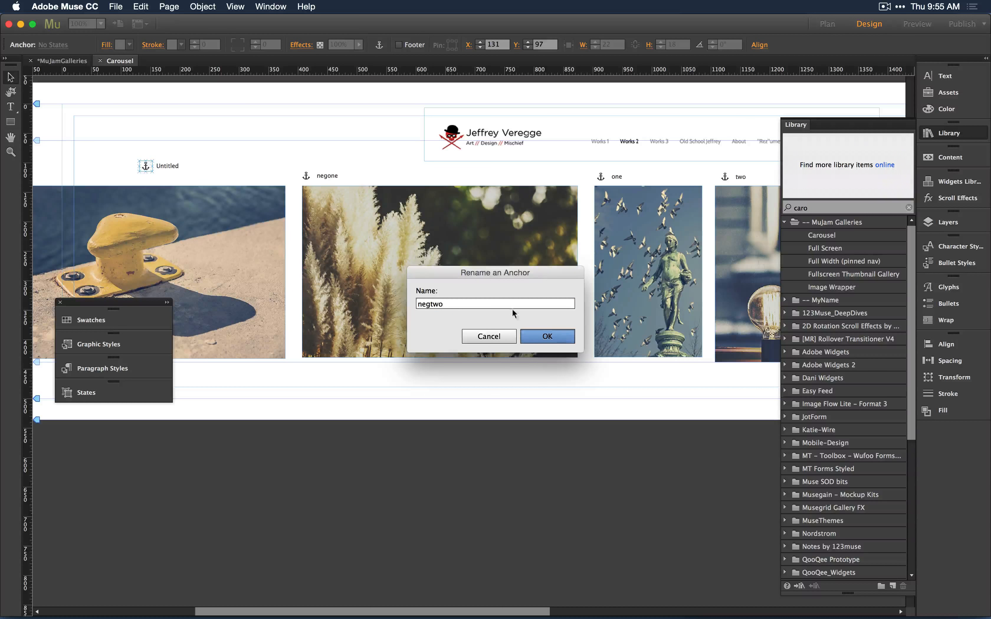
left_click_drag(144, 166, 135, 170)
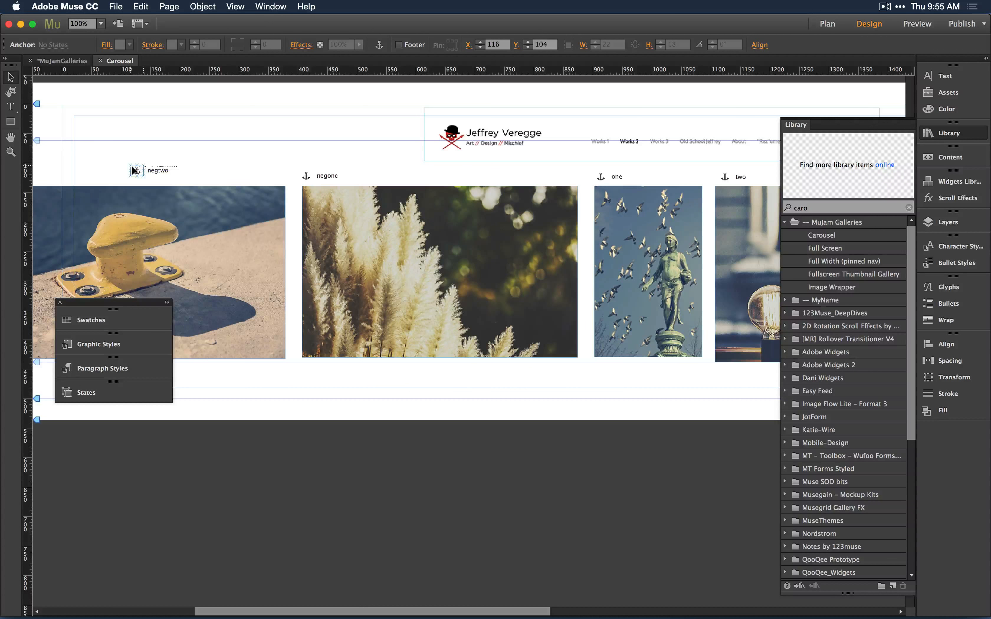
key("super+minus")
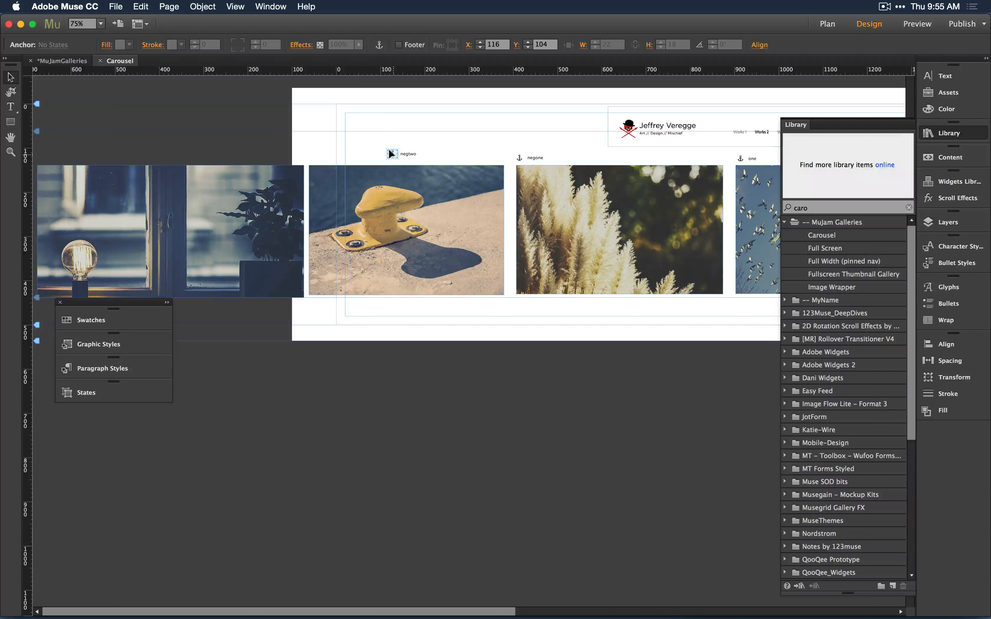
left_click_drag(393, 153, 314, 158)
Draw a narrow rectangle about 49 × 291 px, link it to the negtwo anchor, and position it at the bollard image's right edge.
key("m")
left_click_drag(514, 166, 536, 294)
left_click(520, 45)
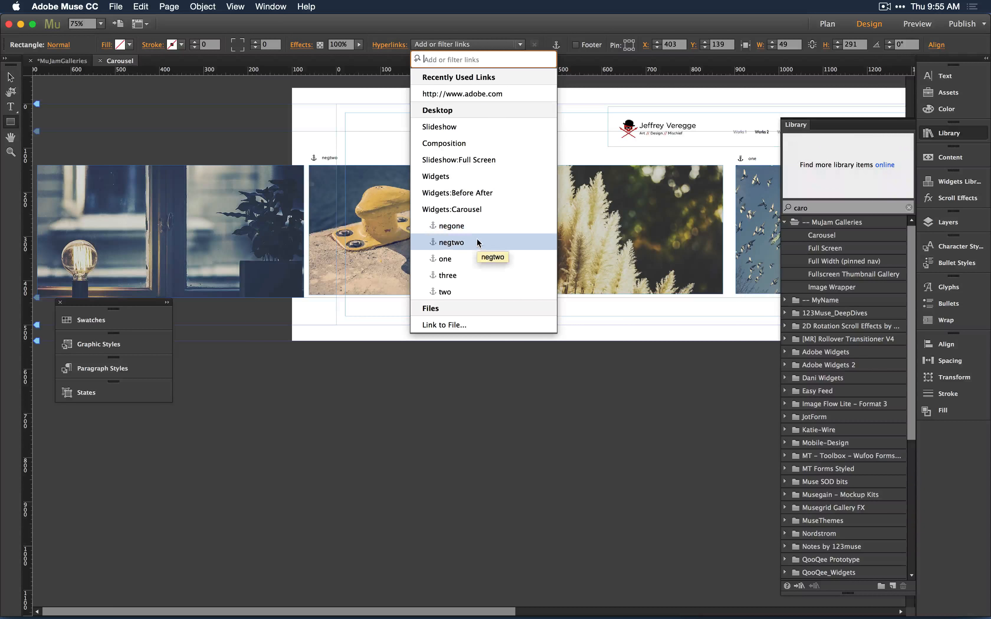
left_click(478, 242)
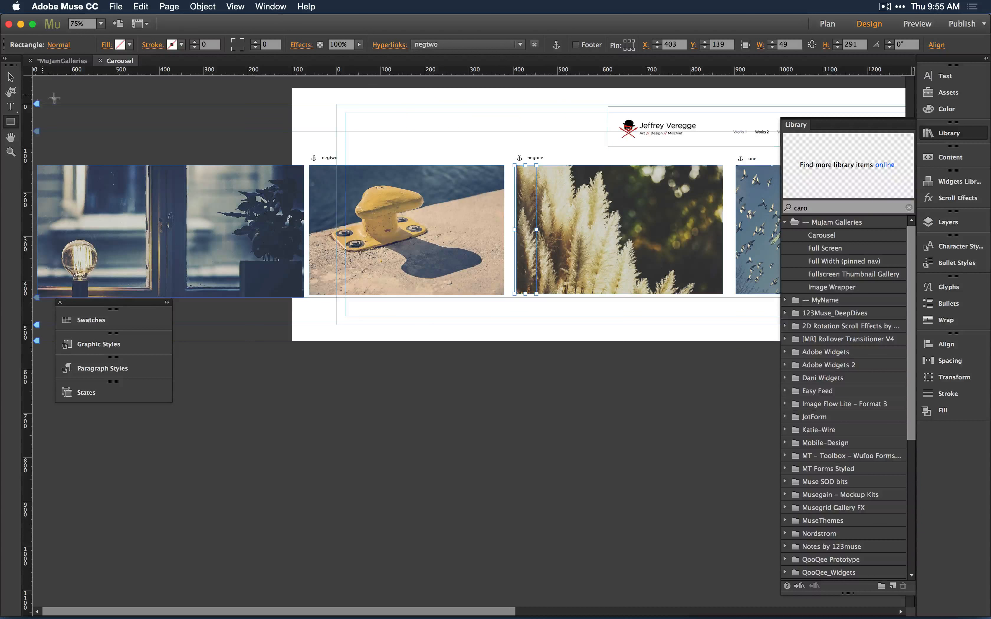
left_click(10, 77)
left_click_drag(506, 191, 490, 189)
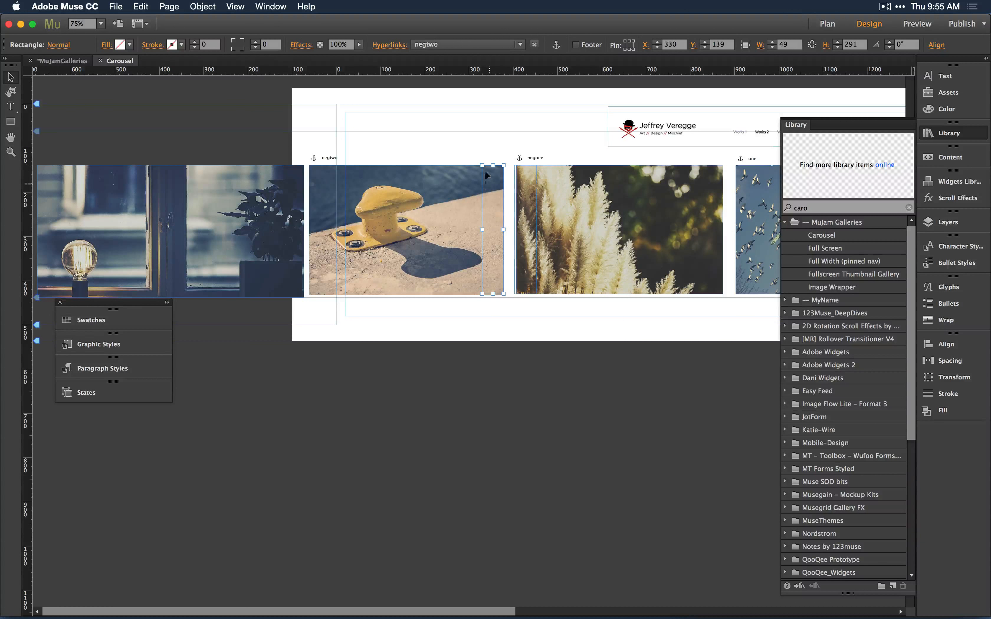
Set up a narrow link rectangle at the statue image linked to the one anchor.
left_click(447, 46)
left_click(451, 226)
scroll(492, 230, "right", 10)
left_click_drag(455, 221, 488, 221)
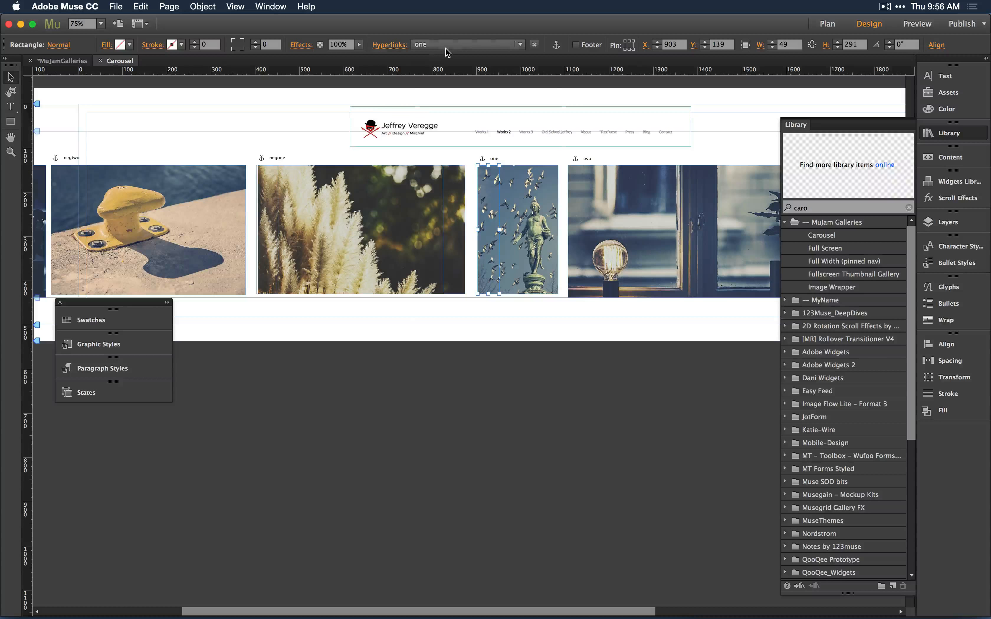
left_click(445, 47)
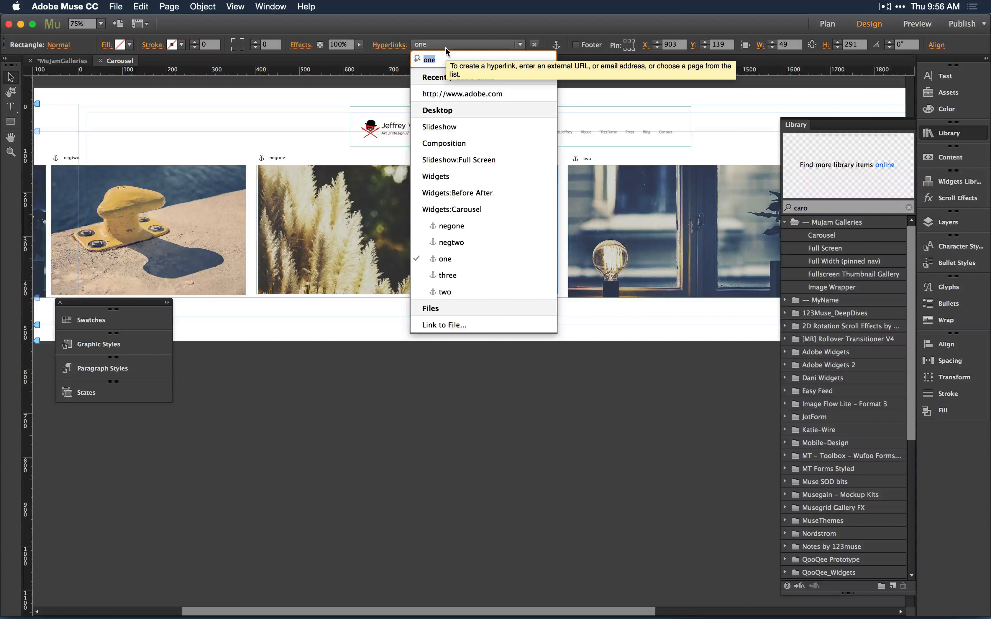
Preview the Carousel page in the browser and open the browser's View menu.
key("super+shift+e")
left_click(139, 9)
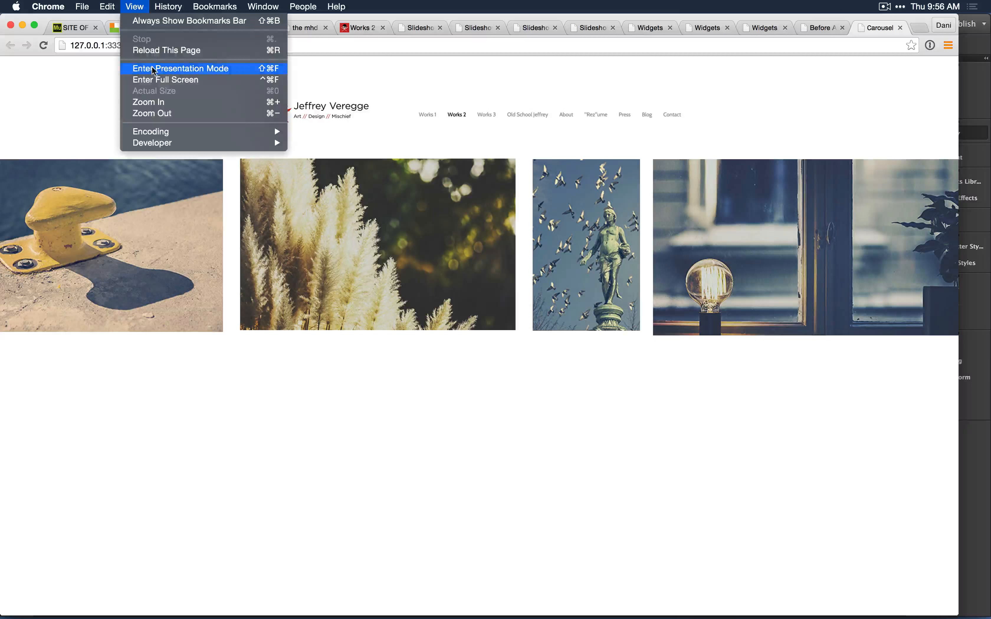